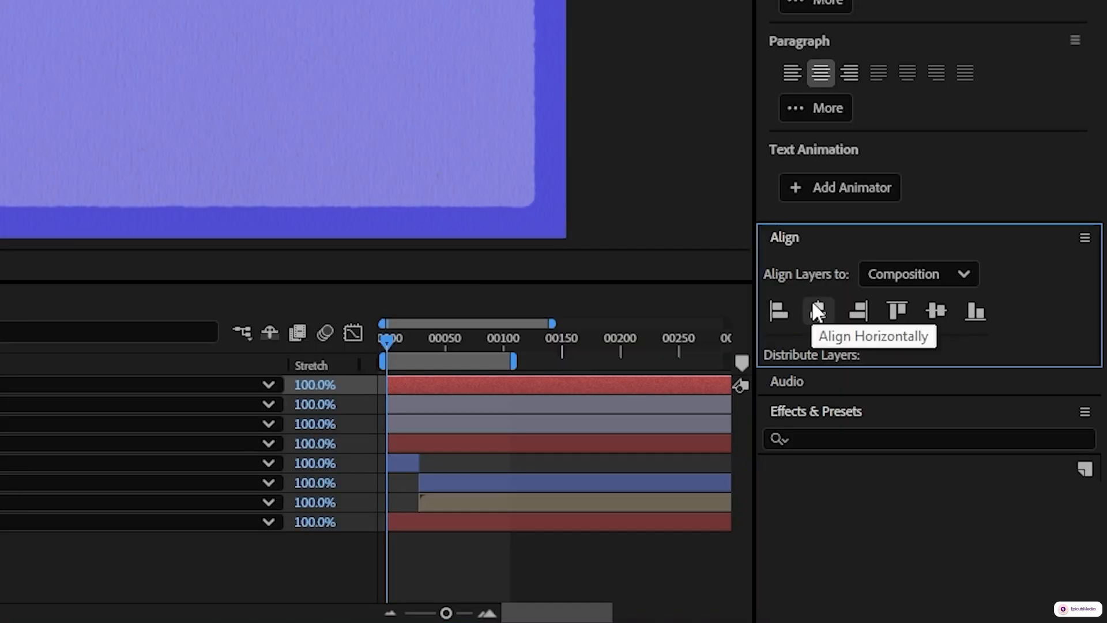
click(818, 310)
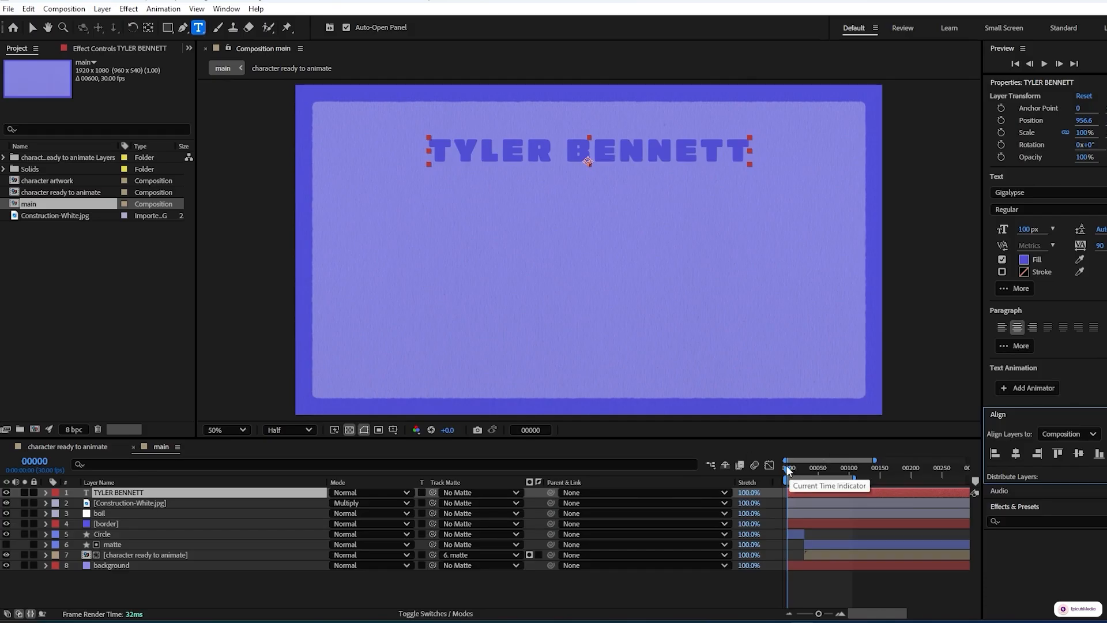
drag(787, 469, 823, 470)
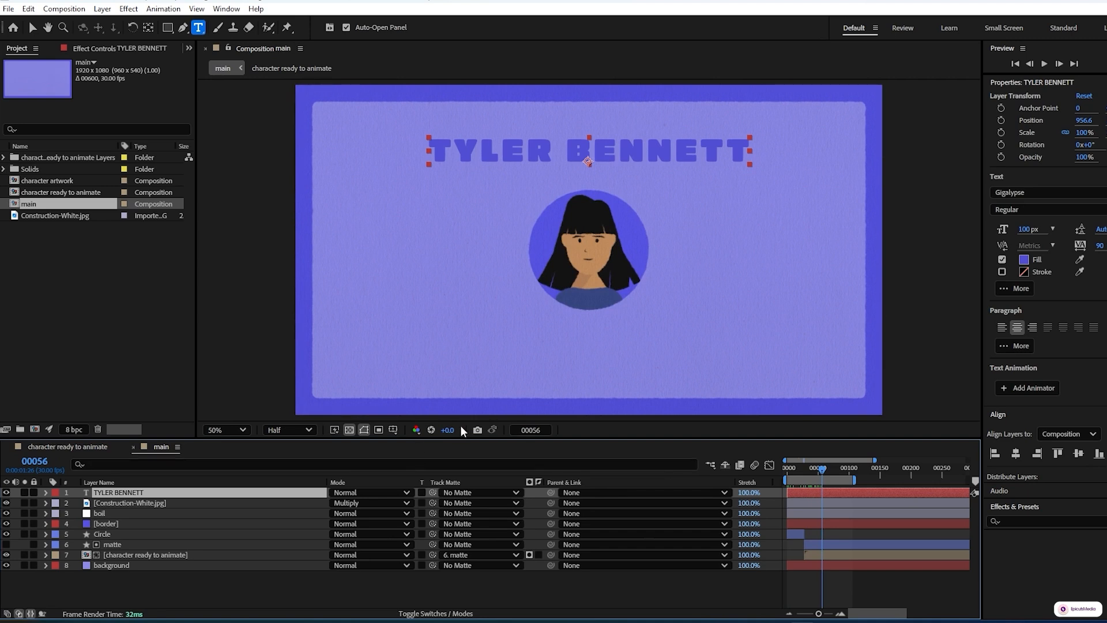
Nudge the name text up four steps while checking its position against the grid
click(393, 430)
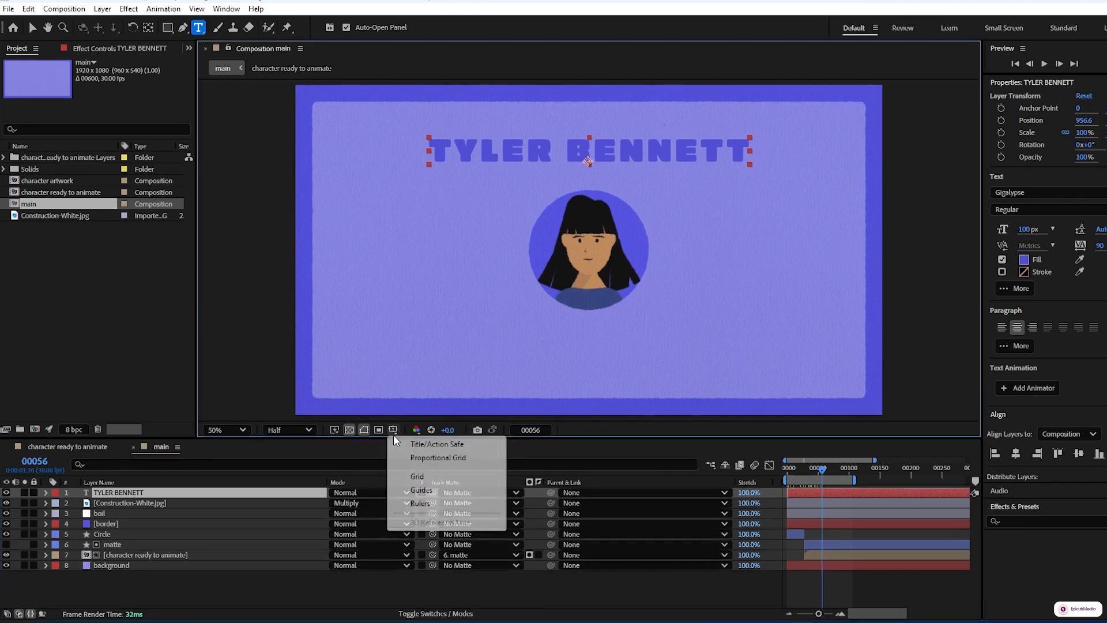
click(420, 476)
key(Up)
key(Up)
key(Up)
key(Up)
key(Up)
key(Up)
key(Up)
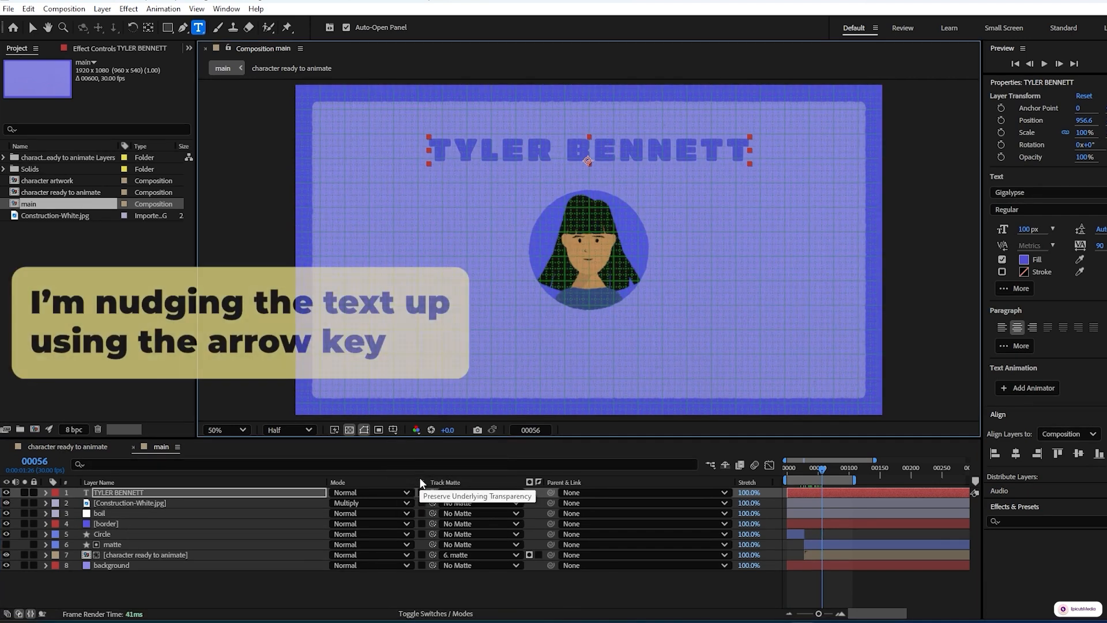
key(Up)
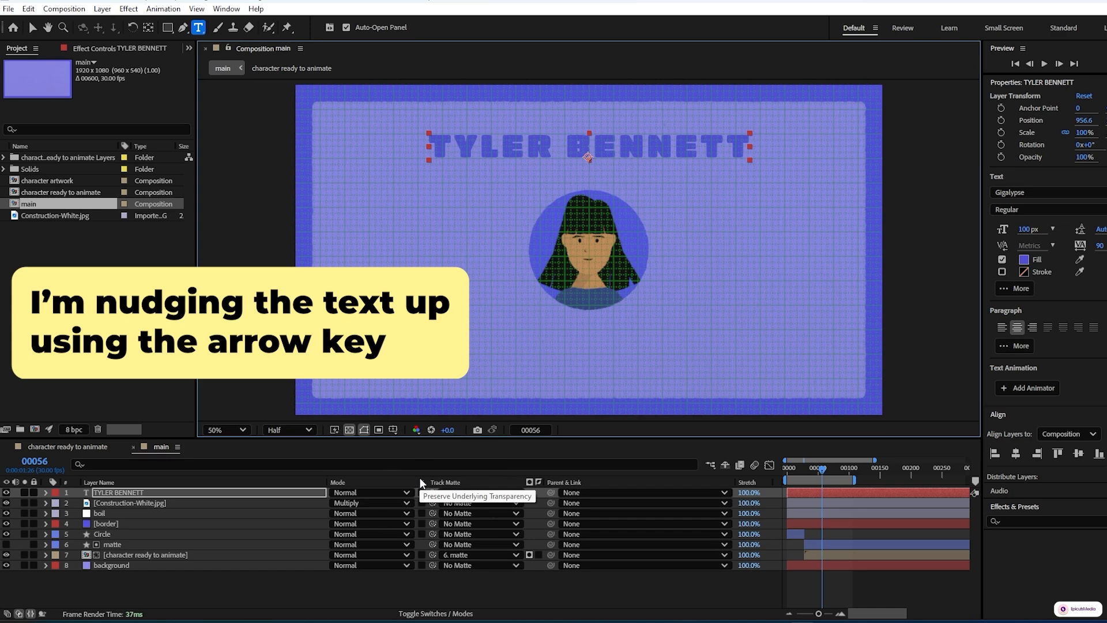
click(391, 433)
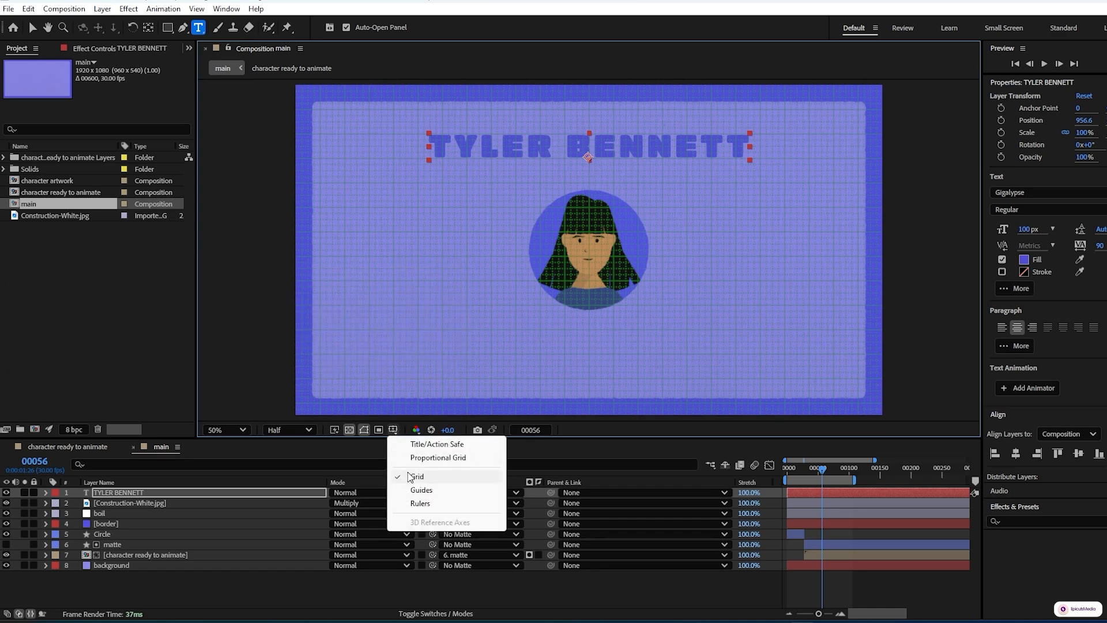
click(410, 476)
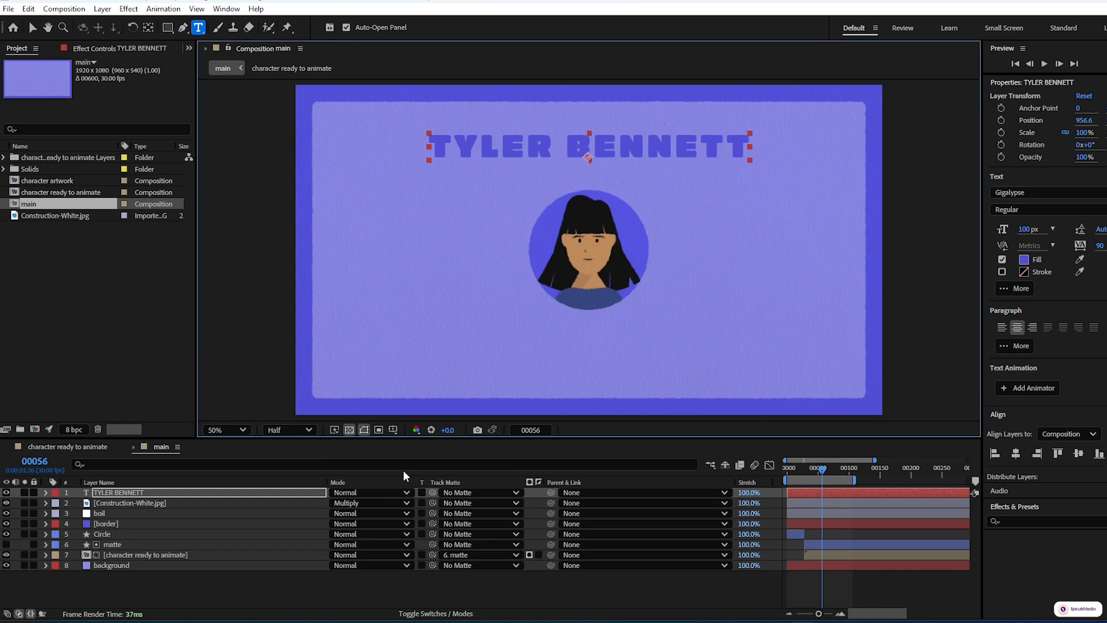
click(45, 492)
click(537, 503)
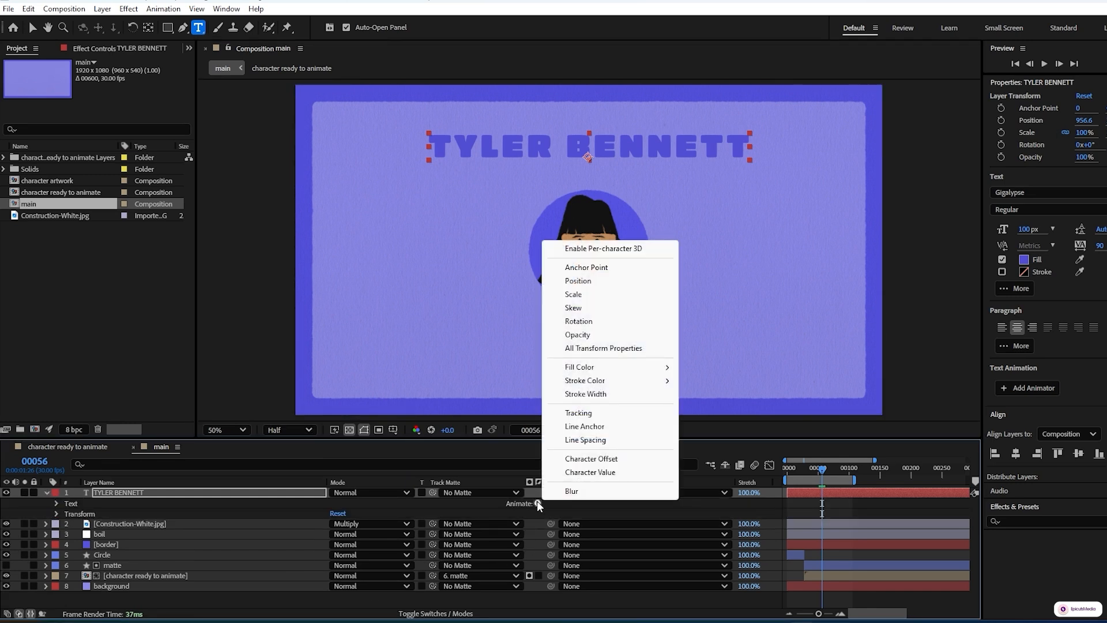
click(576, 297)
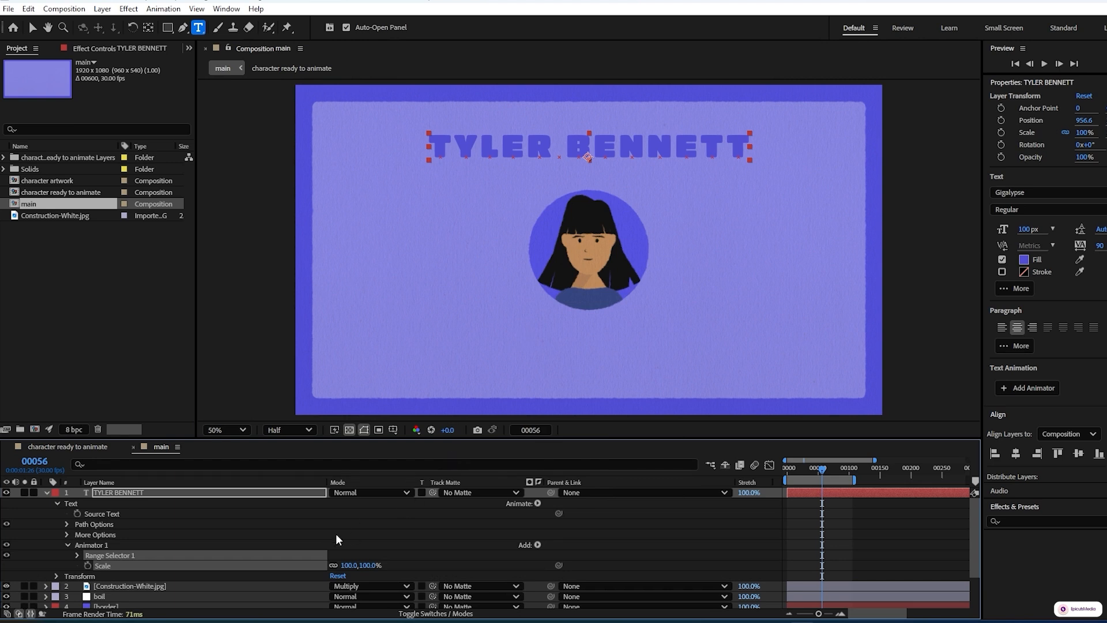
Rename the new animator to scale 1
click(101, 547)
key(Return)
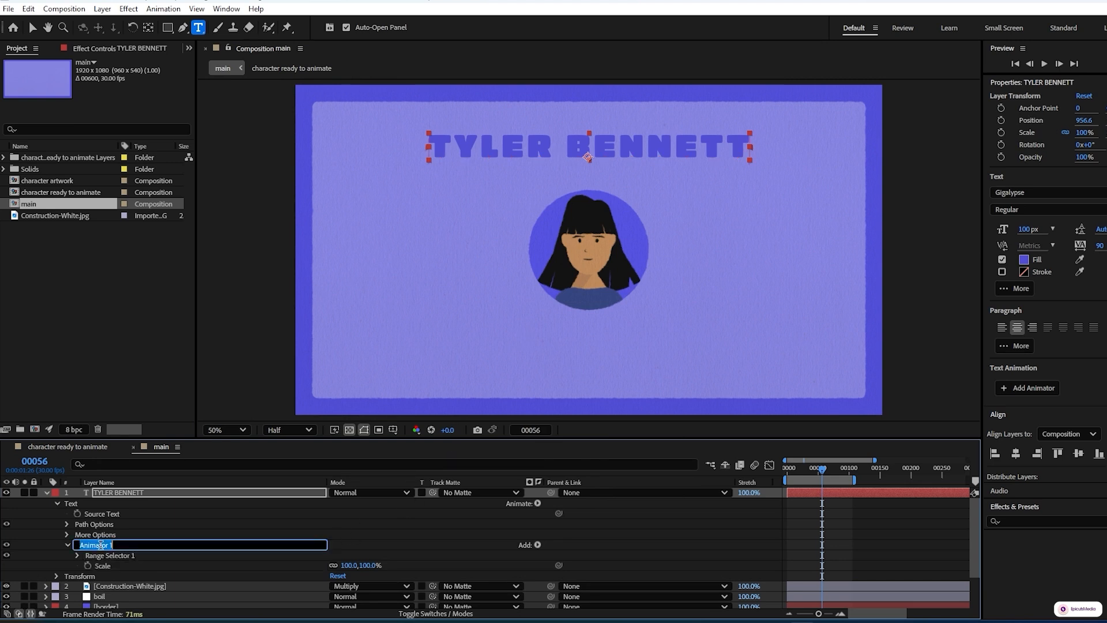
text(scale 1)
click(356, 546)
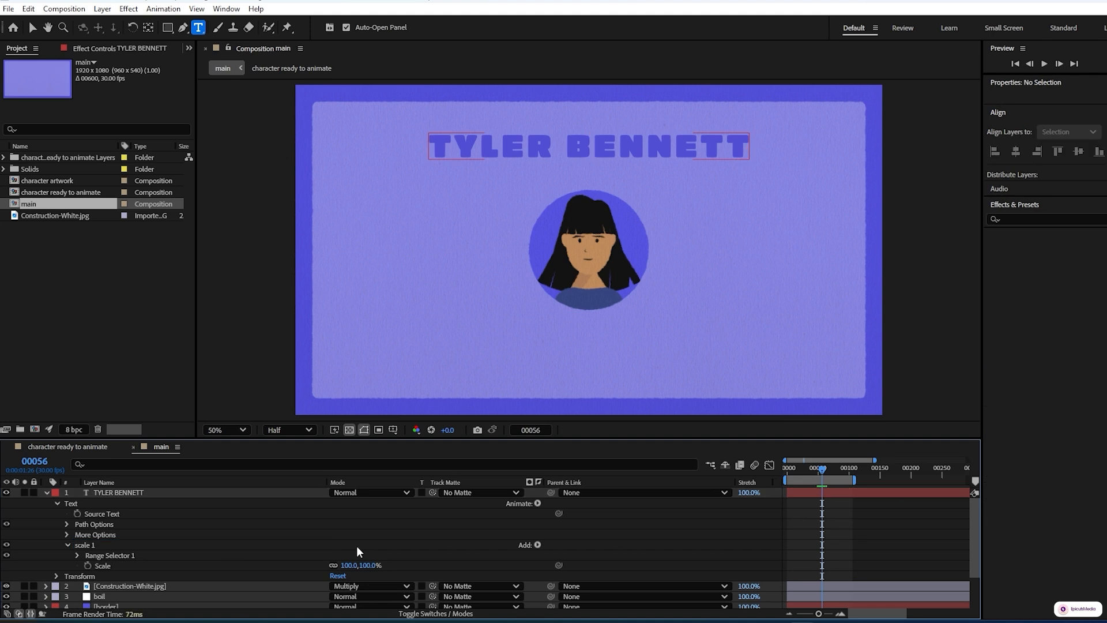
At the start of the timeline, set the animator's Scale to 0%
drag(821, 472, 777, 478)
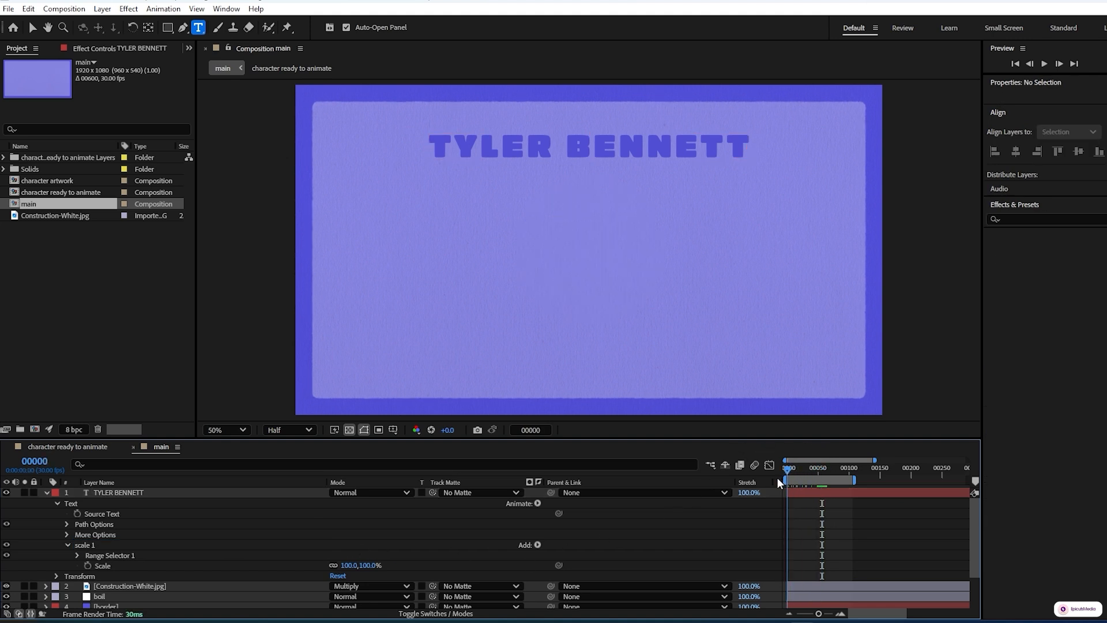
click(351, 565)
text(0)
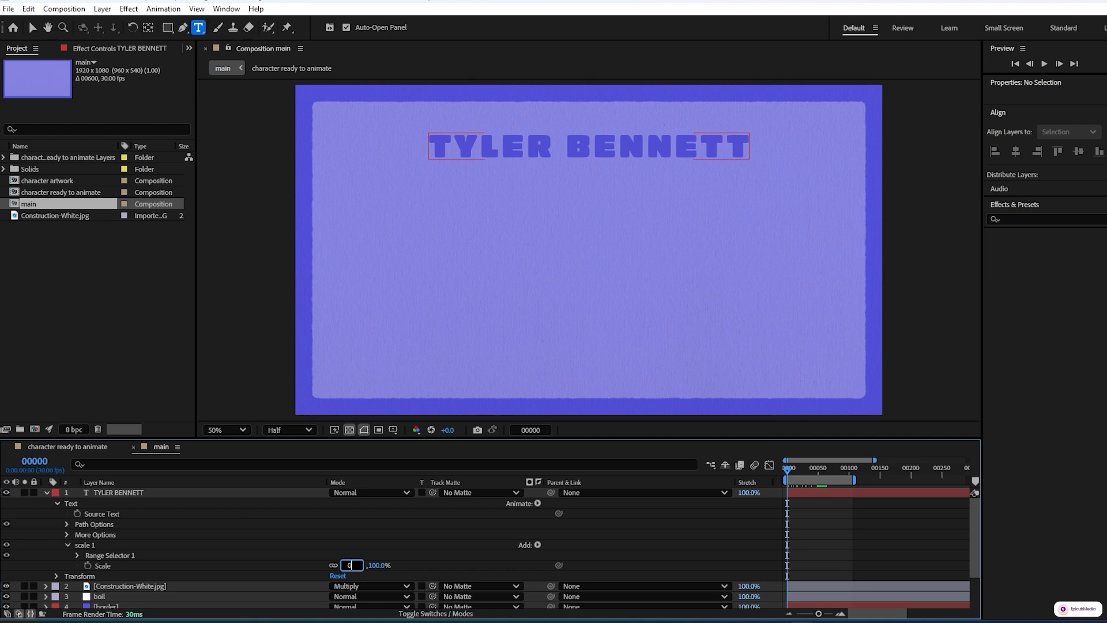
key(Return)
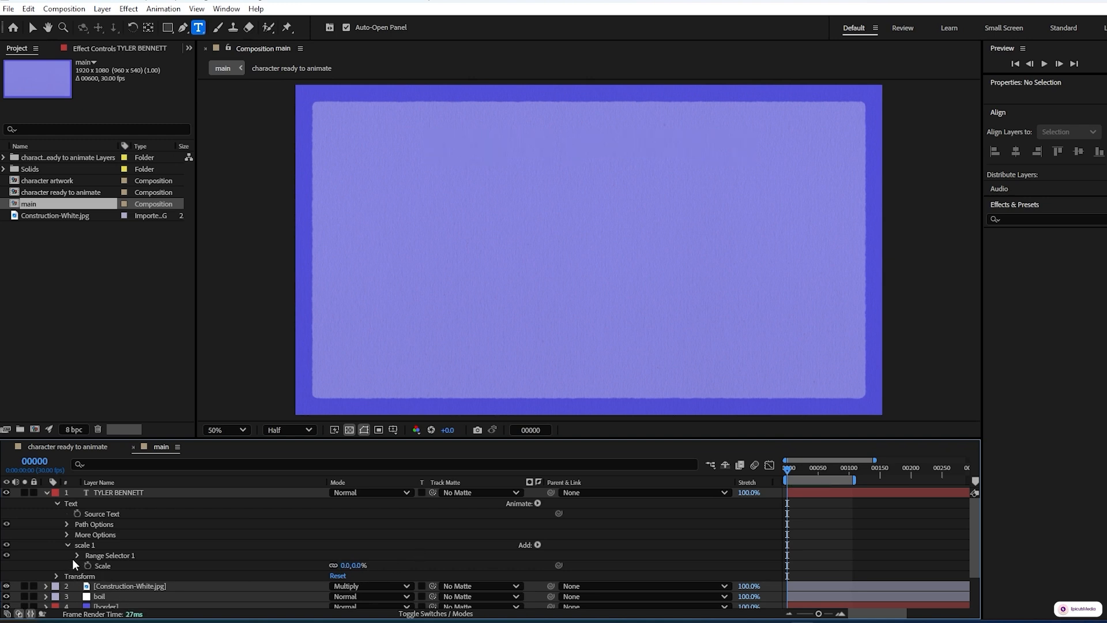
Set the range selector's advanced Shape to Ramp Up
click(76, 557)
scroll(77, 573, down, 1)
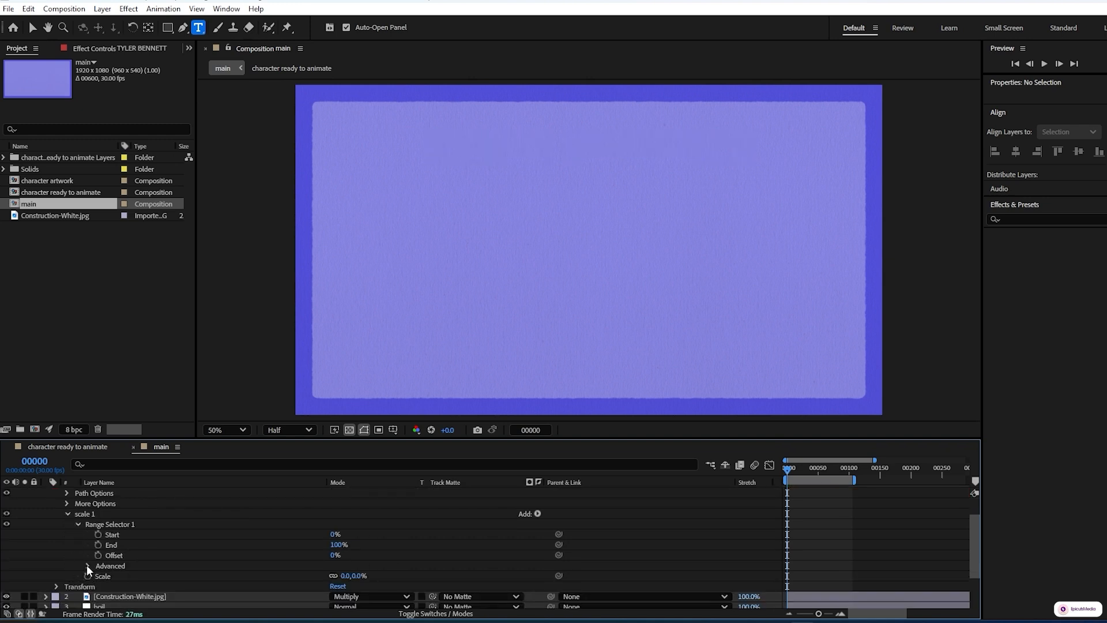
click(87, 566)
click(367, 559)
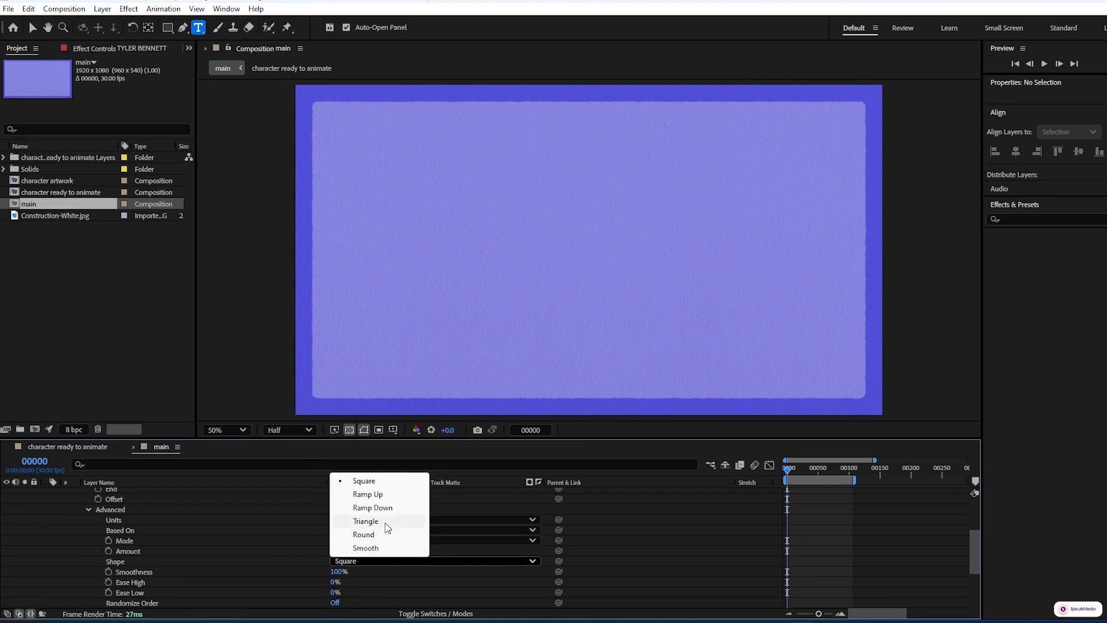
click(368, 495)
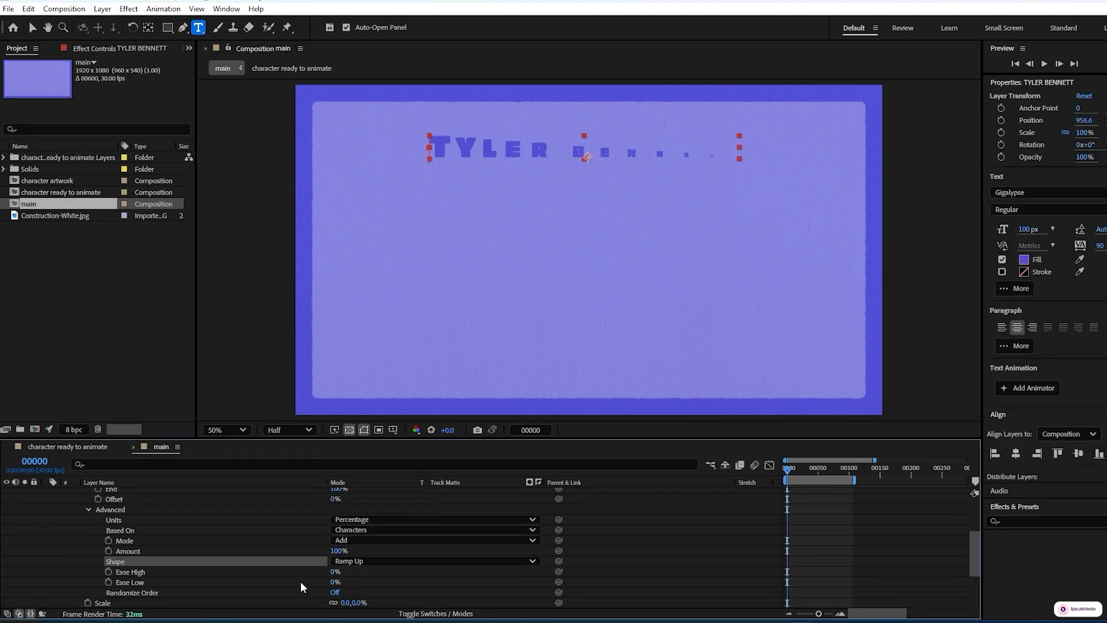
Set the range selector's Ease Low to 90%
click(334, 582)
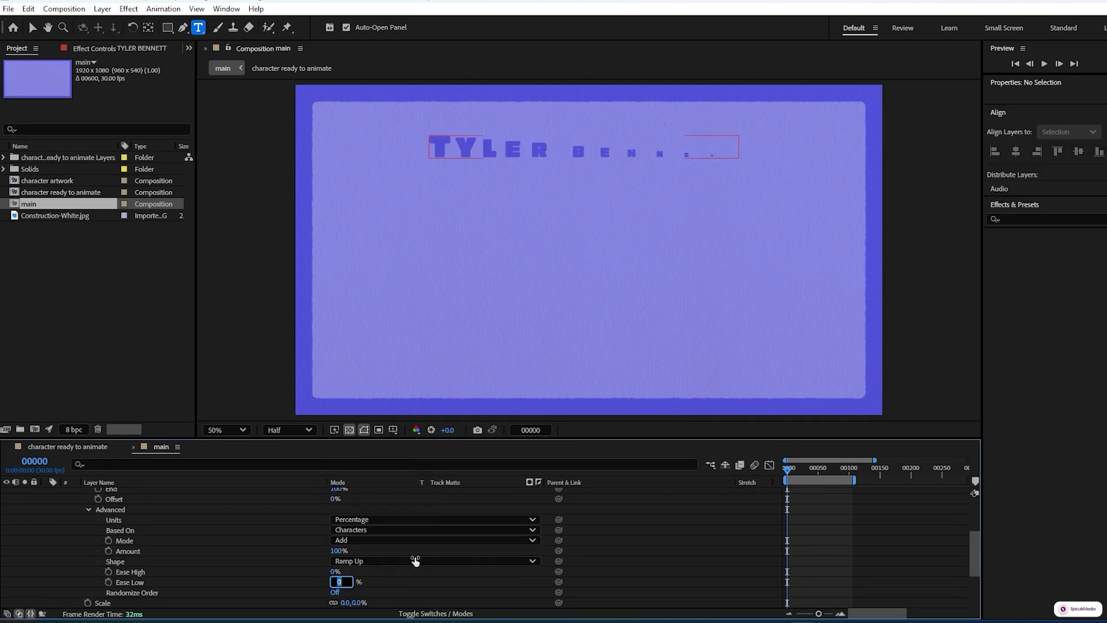
text(90)
key(Return)
Set the range selector's Offset to -100% and add a keyframe for it at frame 0
scroll(79, 566, up, 2)
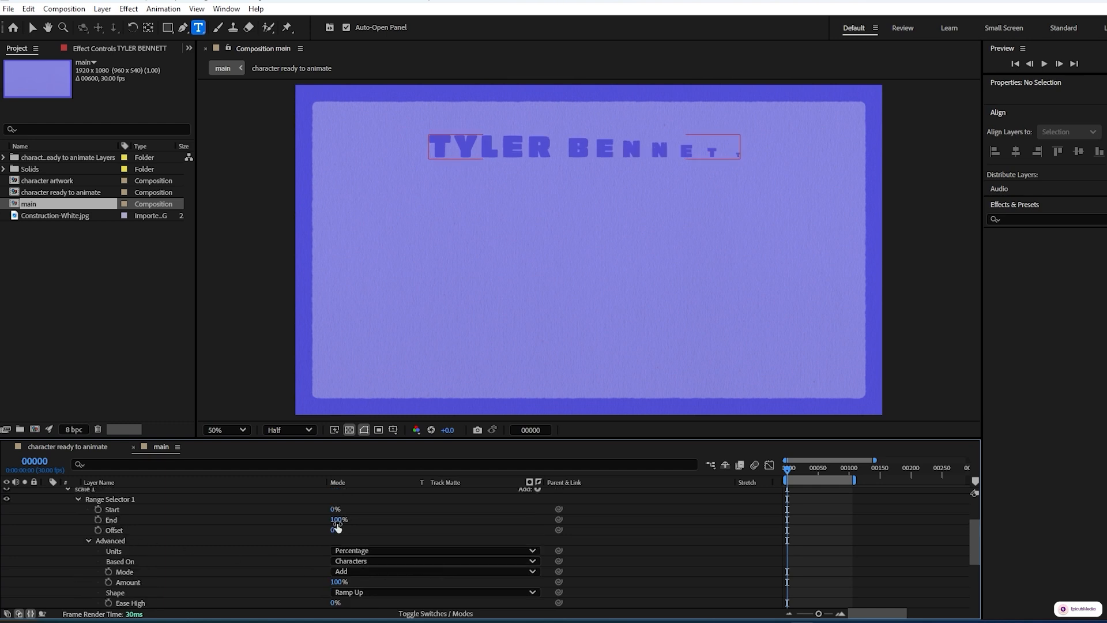
drag(335, 529, 157, 544)
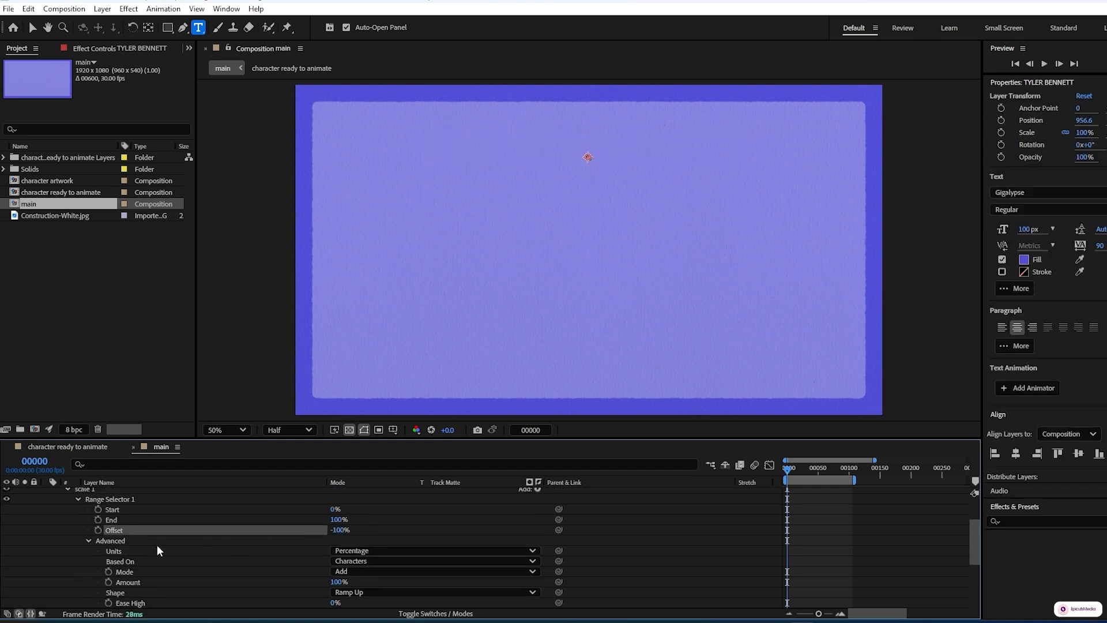
click(92, 530)
click(99, 529)
At frame 30, set the Offset to 100%
key(space)
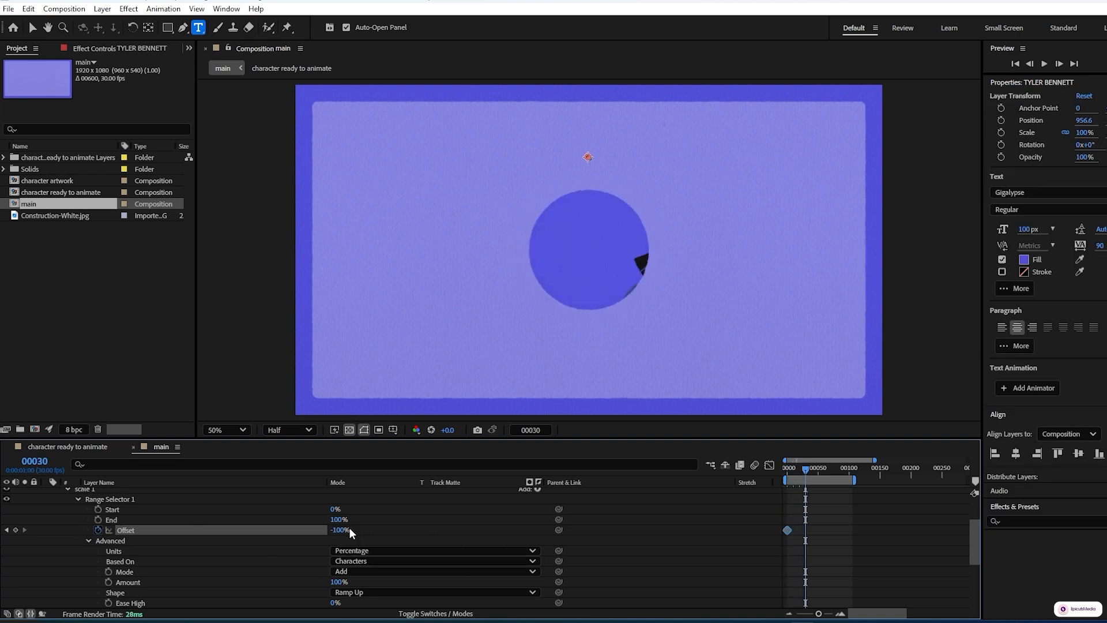
drag(340, 536, 506, 540)
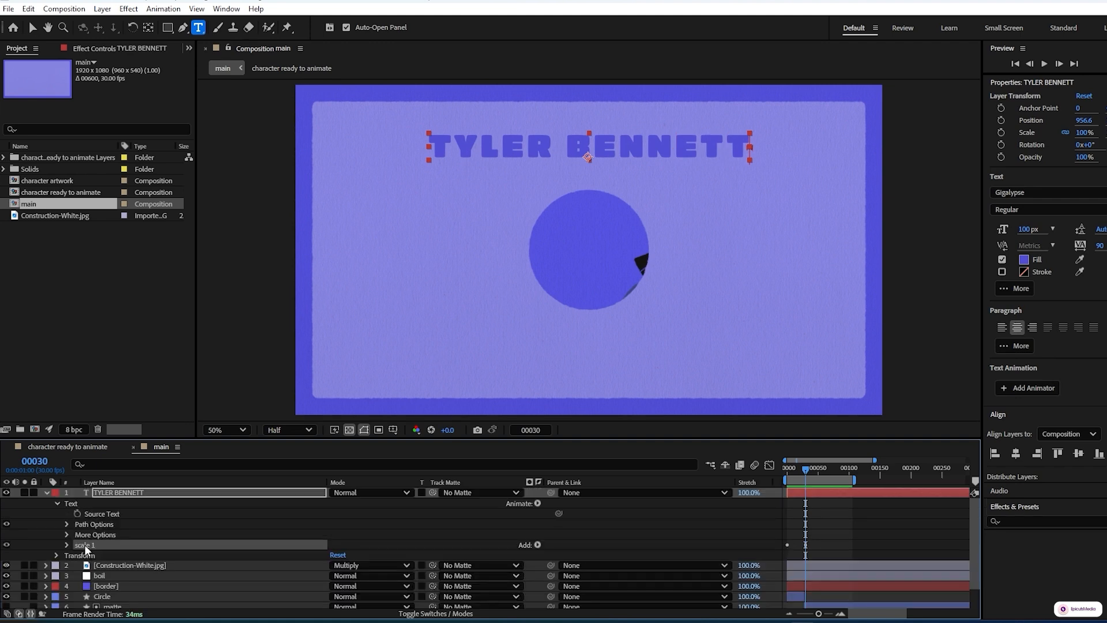
Duplicate the scale 1 animator and set the copy's Scale to 125%
key(ctrl+d)
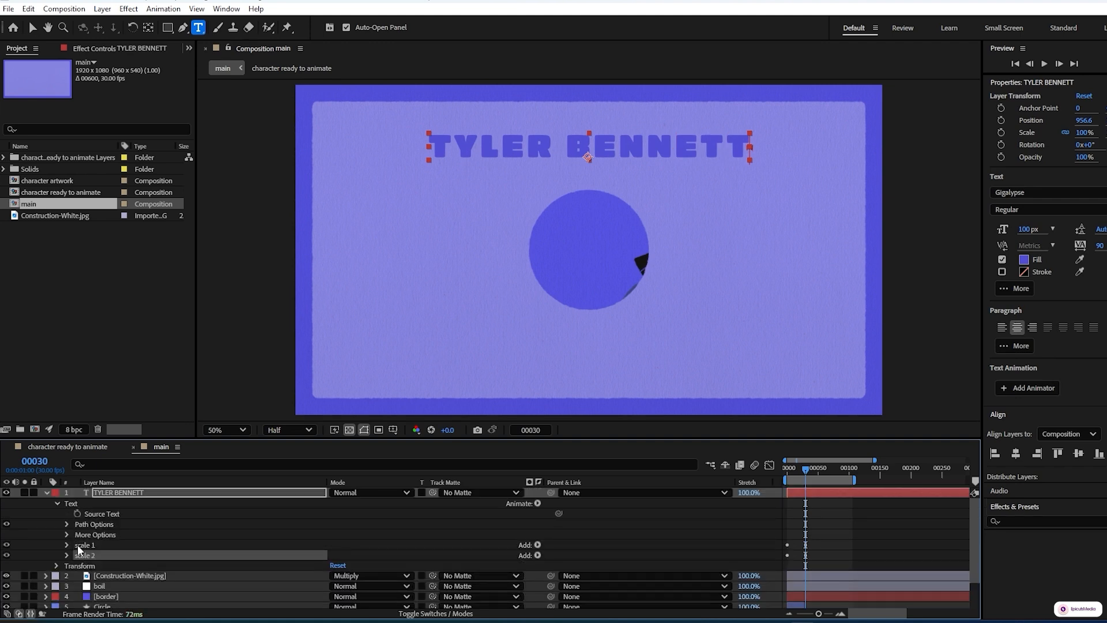
click(67, 555)
scroll(65, 554, down, 1)
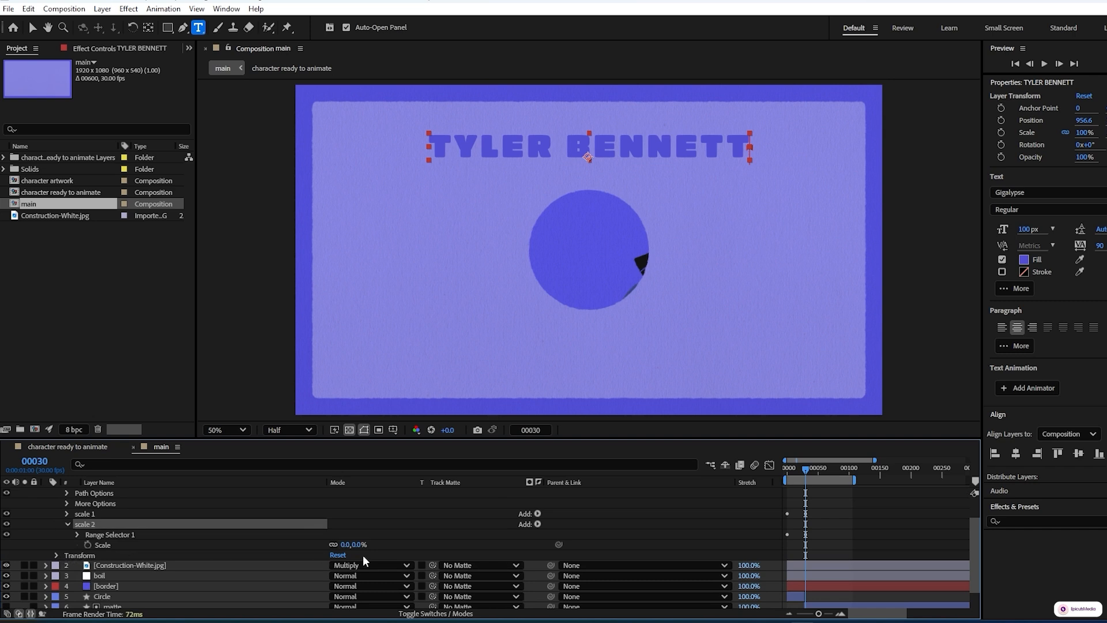
click(344, 545)
text(125)
click(435, 538)
Shift the scale 2 animator's Offset keyframes 10 frames later
click(88, 525)
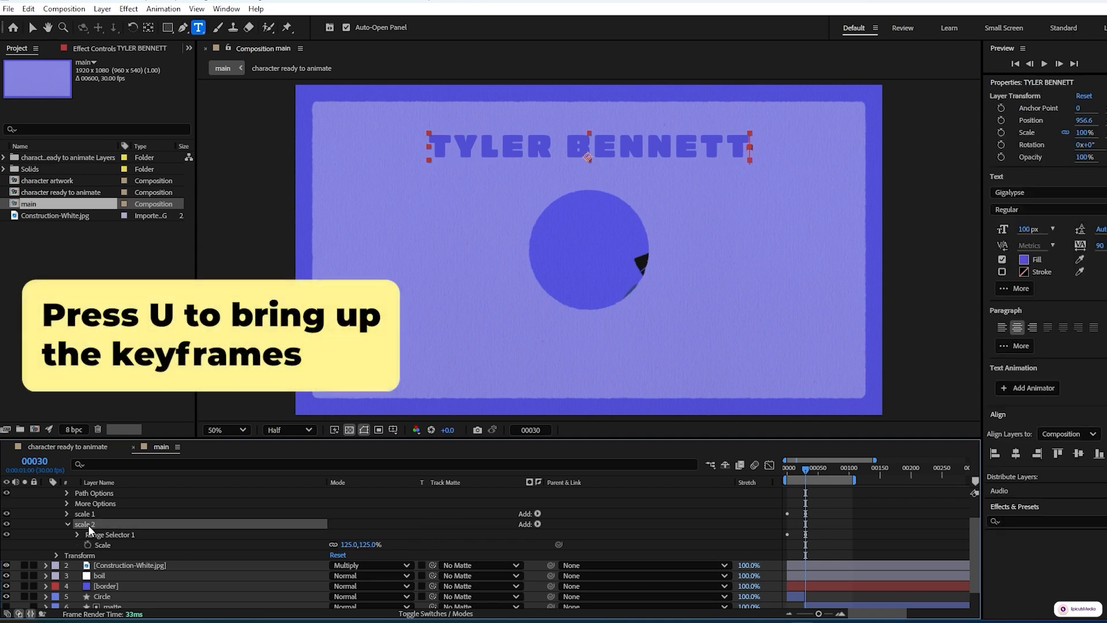
key(u)
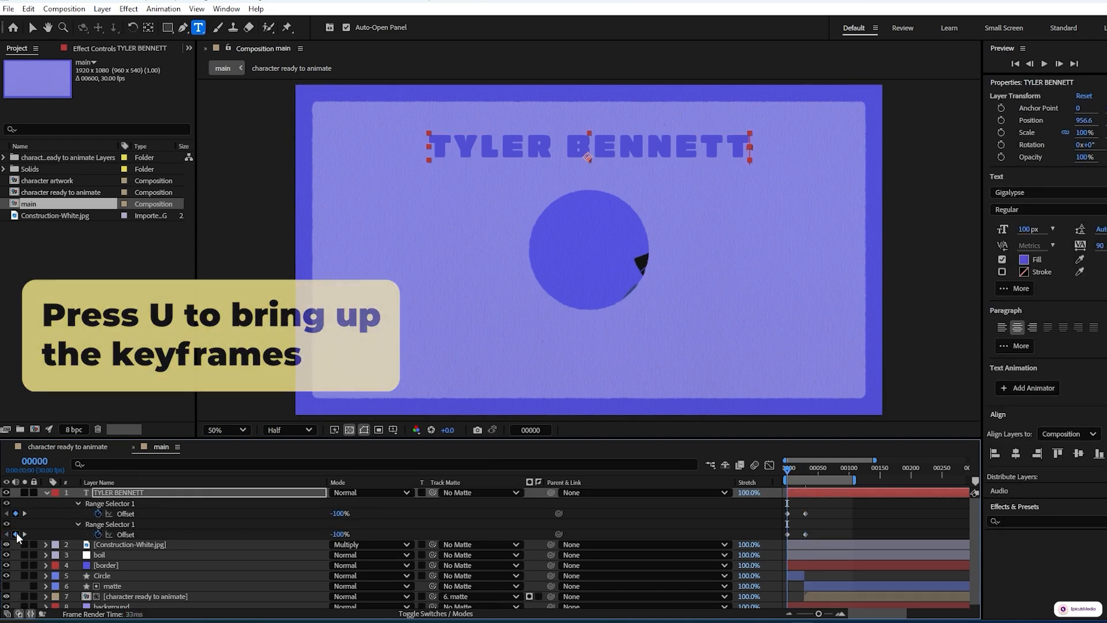
key(Home)
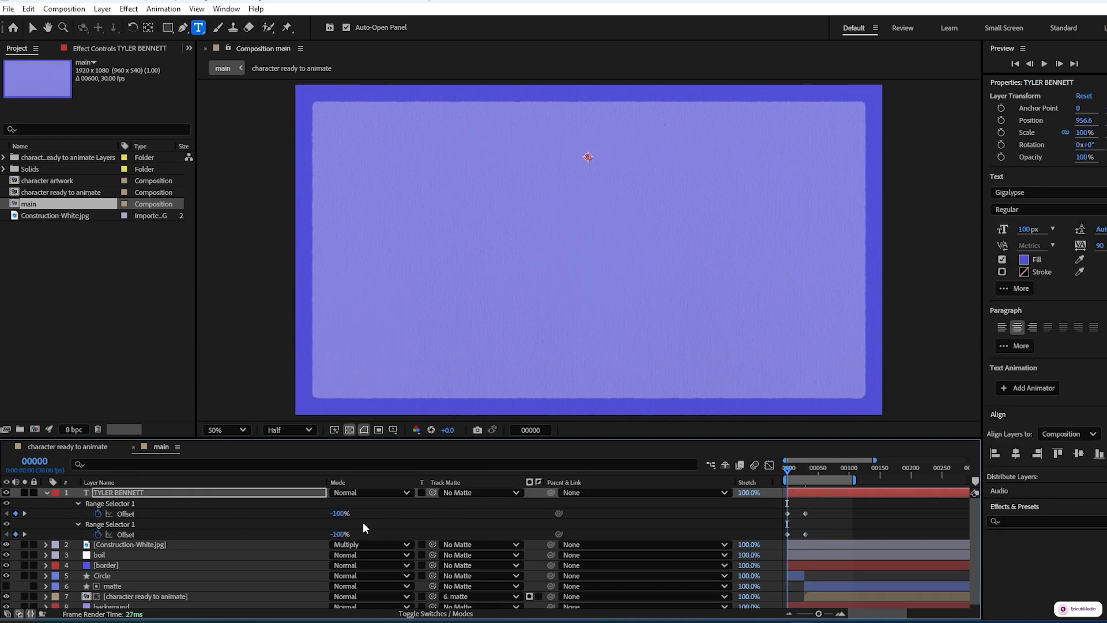
key(shift+Page_Down)
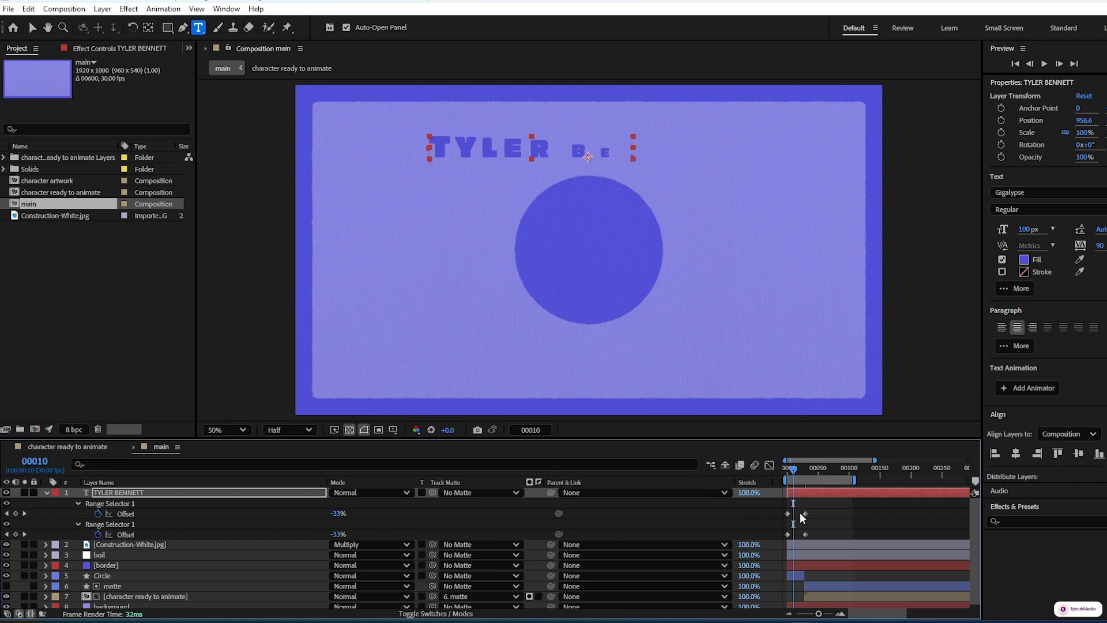
mouse_move(815, 534)
mouse_down()
mouse_move(780, 531)
mouse_move(794, 539)
mouse_up()
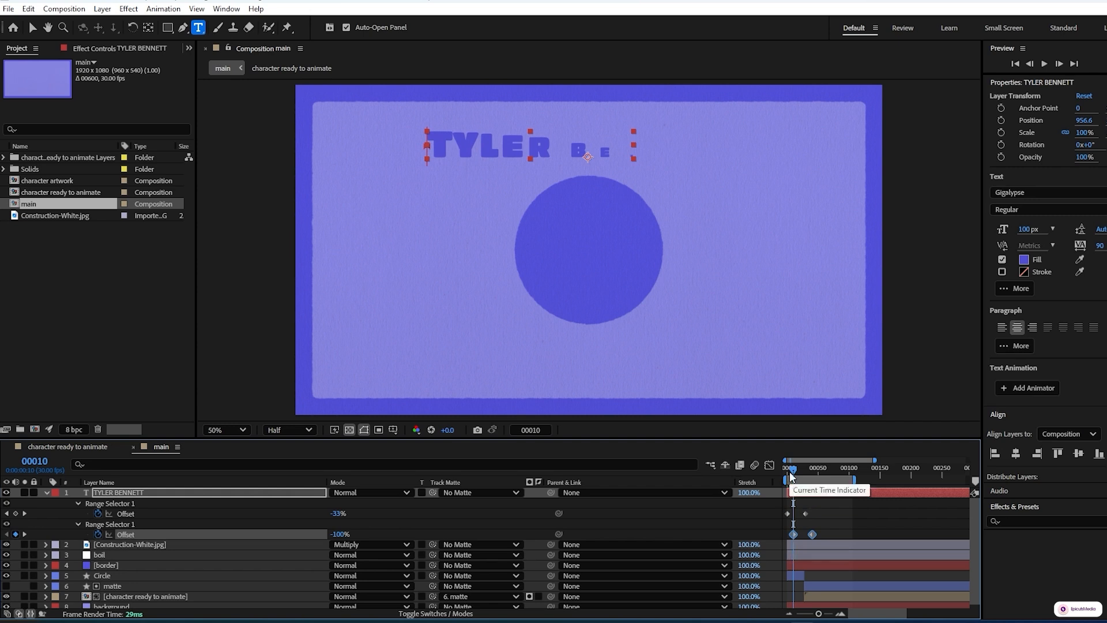
Set the scale 2 range selector's Ease High to 60%
drag(790, 468, 812, 473)
click(77, 523)
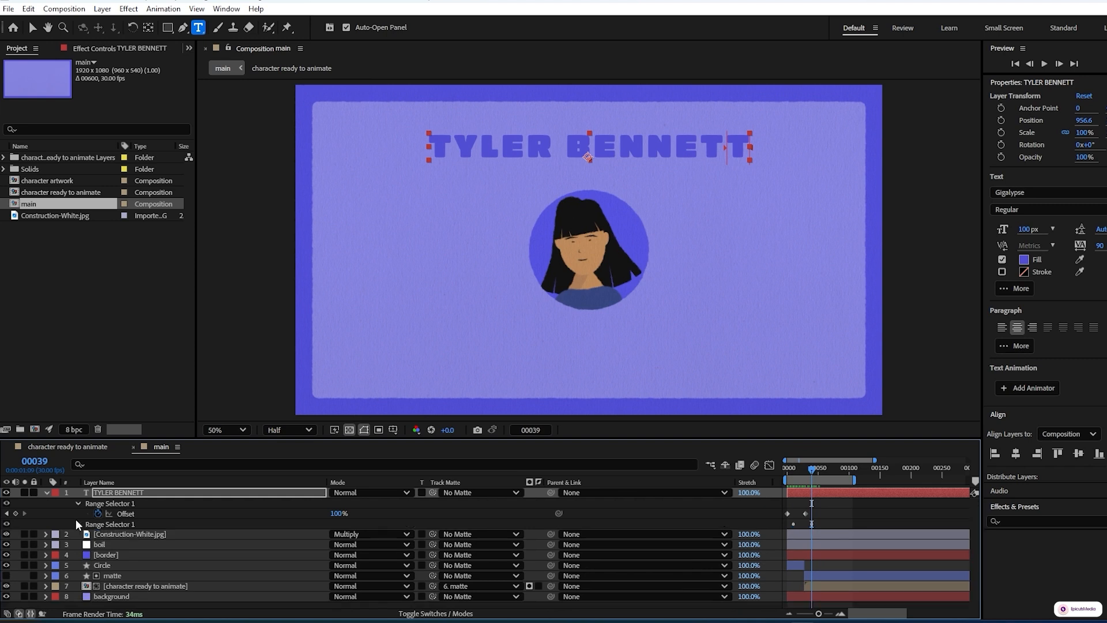
click(87, 566)
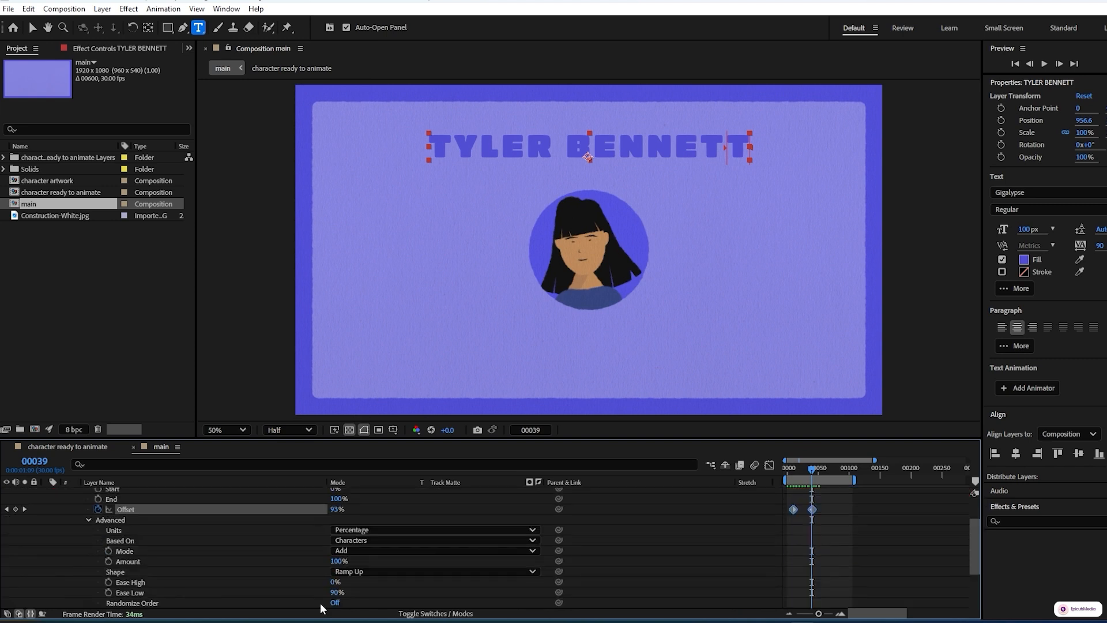
scroll(289, 548, down, 3)
click(334, 551)
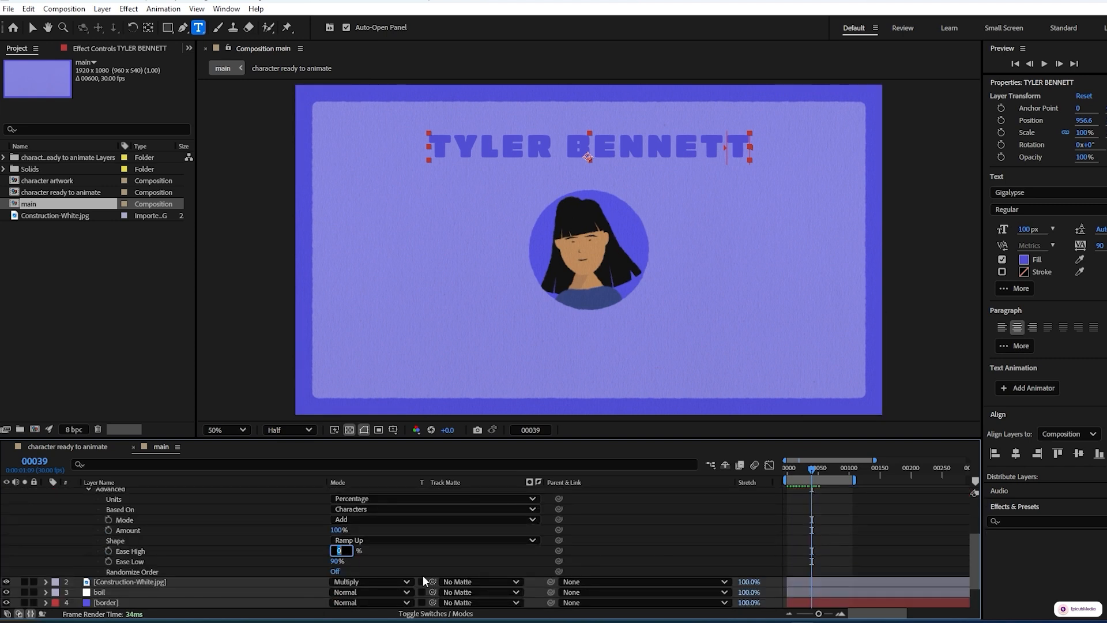
Set the scale 2 range selector's Ease Low to 6%
text(60)
click(337, 561)
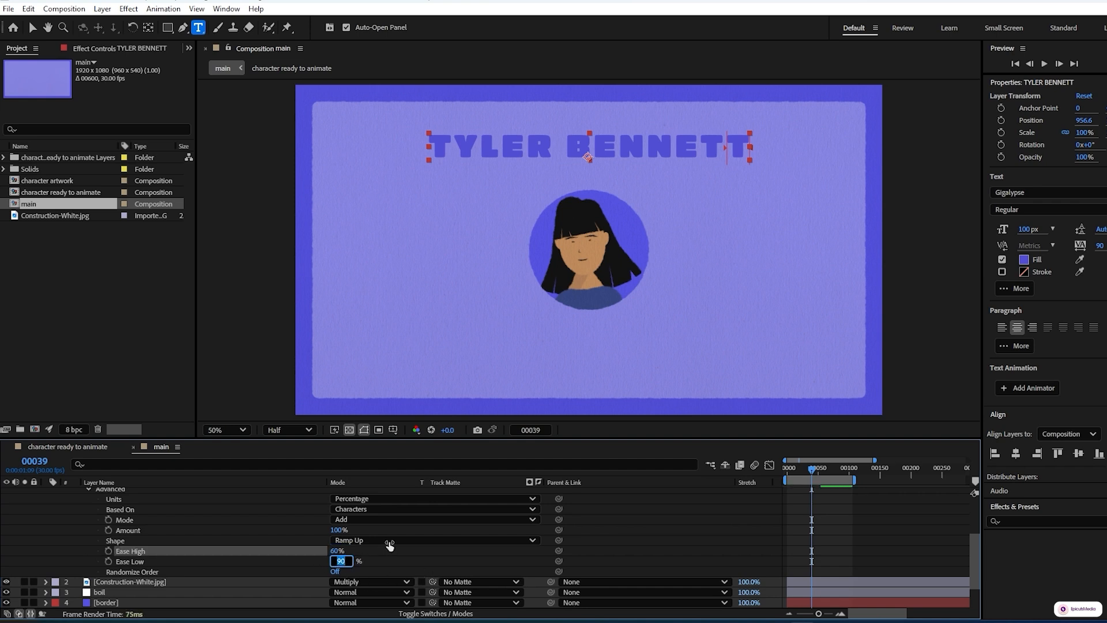
text(6)
click(420, 566)
scroll(58, 537, up, 3)
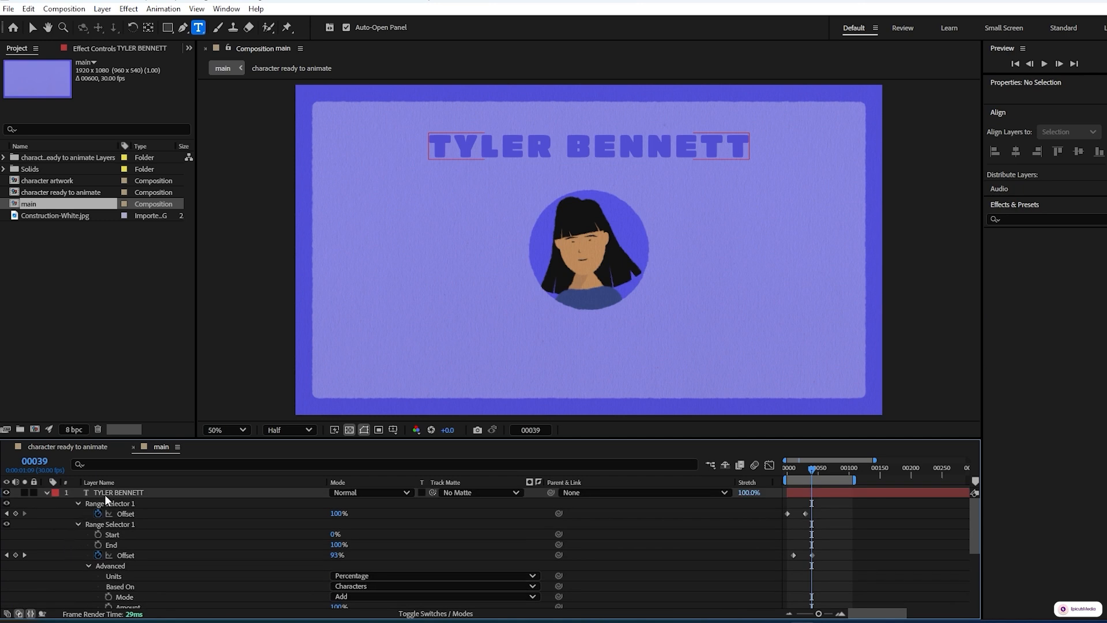
Collapse the text layer's properties and preview the title animation
click(123, 489)
key(u)
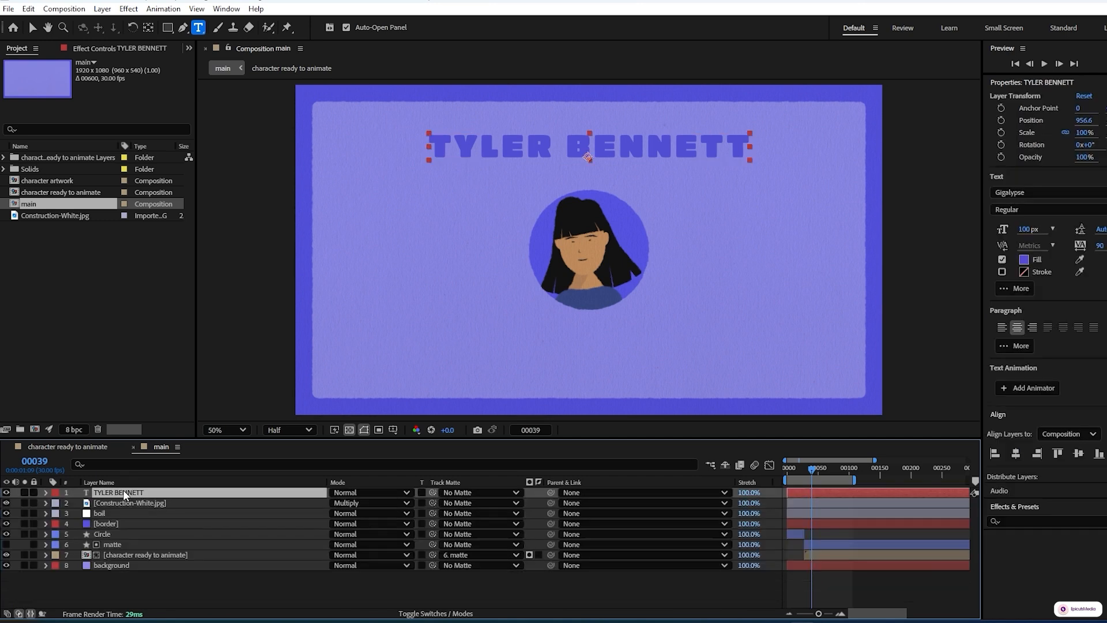
key(space)
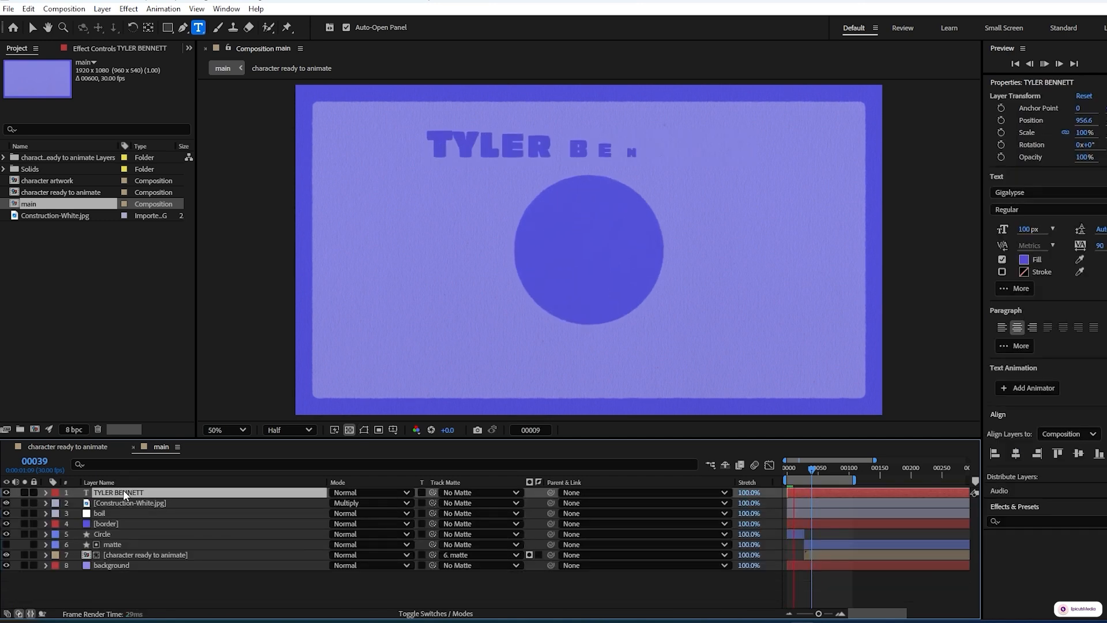
key(space)
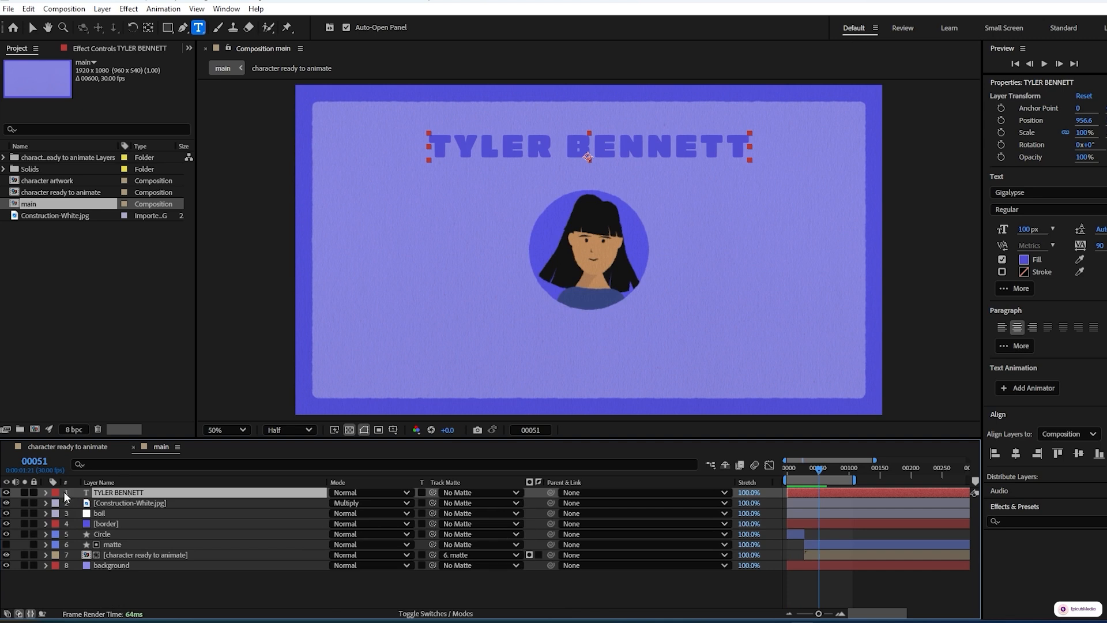
click(47, 491)
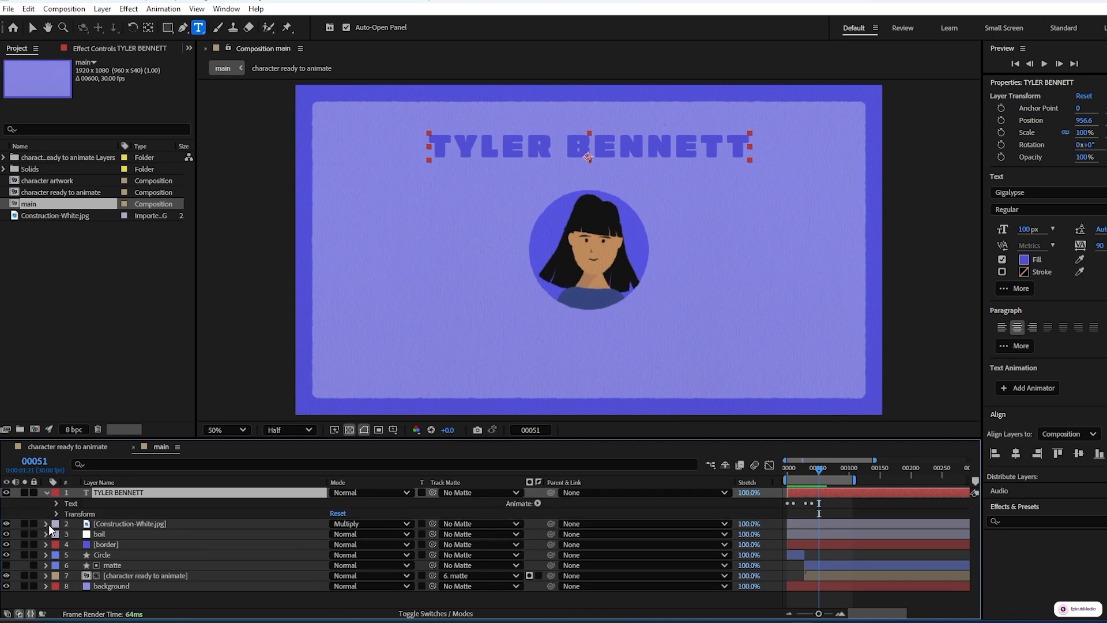
click(57, 502)
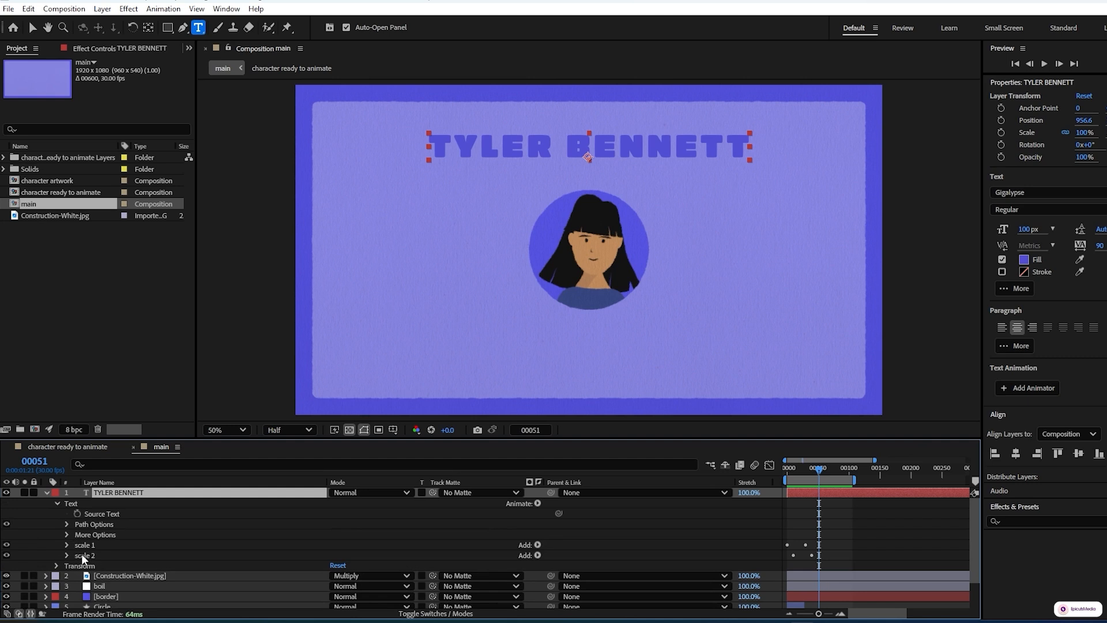
click(81, 554)
key(ctrl+d)
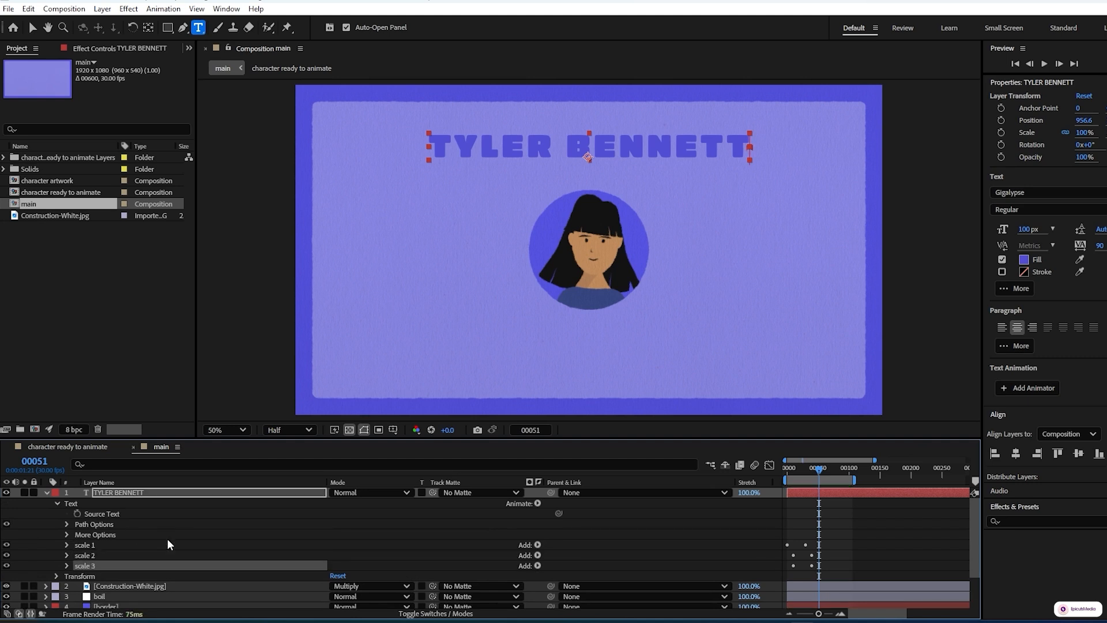
Set the scale 3 animator's Scale to 90%
click(65, 566)
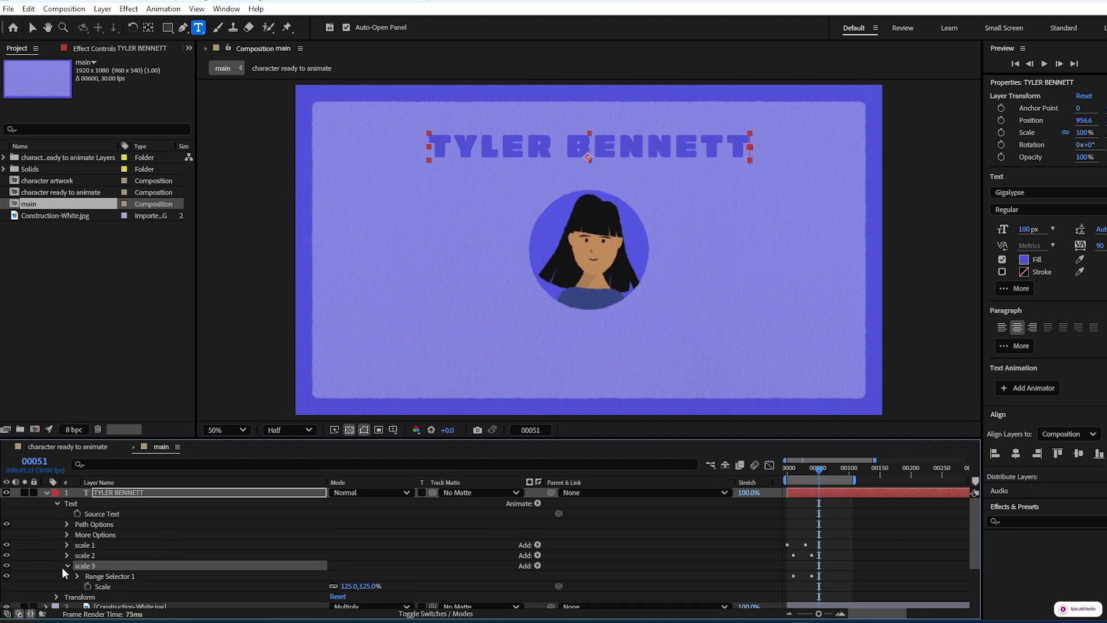
scroll(62, 572, down, 1)
click(346, 555)
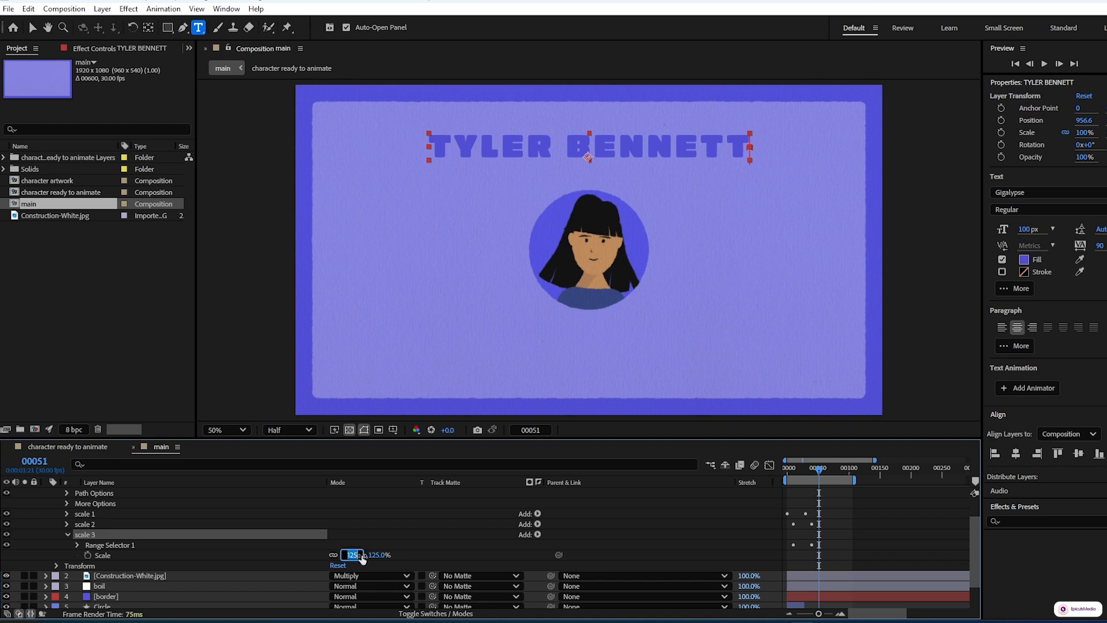
text(90)
click(421, 553)
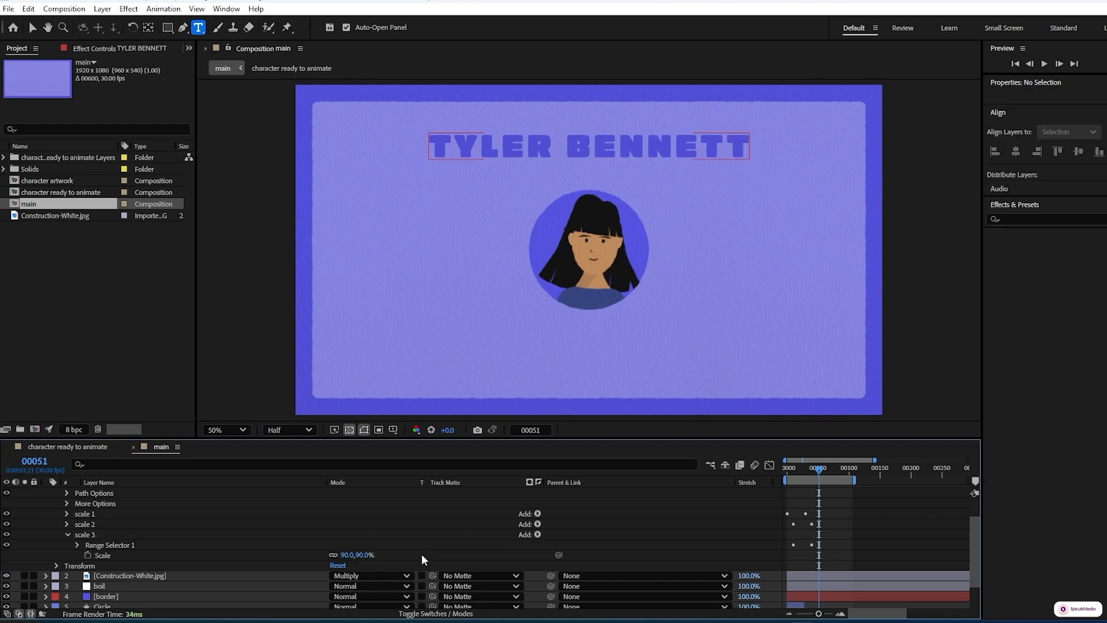
Shift the scale 3 animator's Offset keyframes 10 frames later
click(82, 534)
key(u)
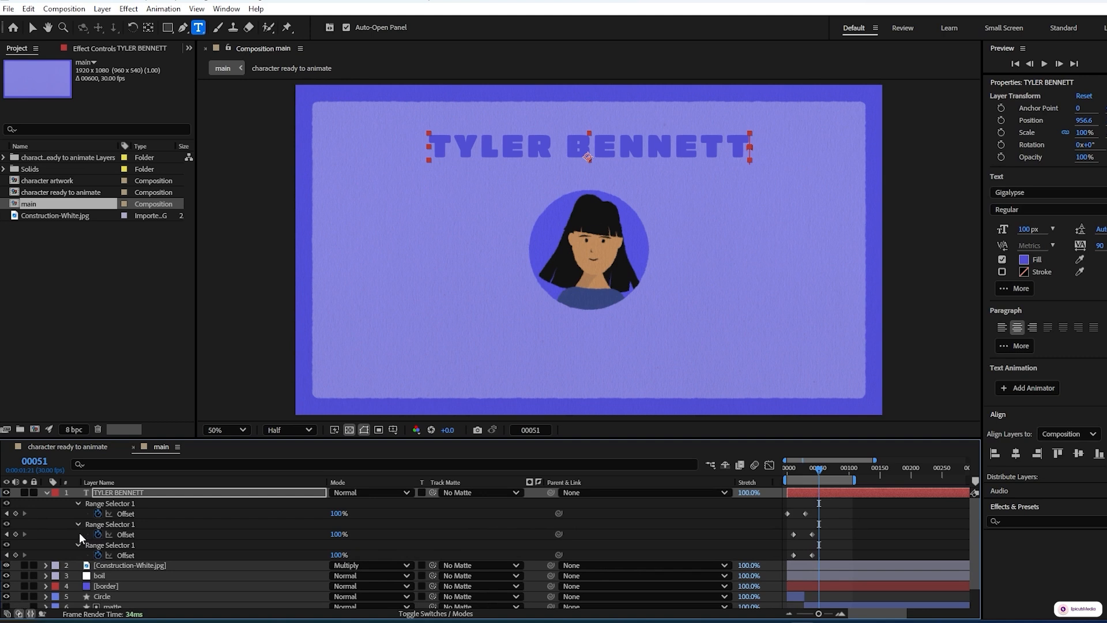
click(6, 555)
click(6, 556)
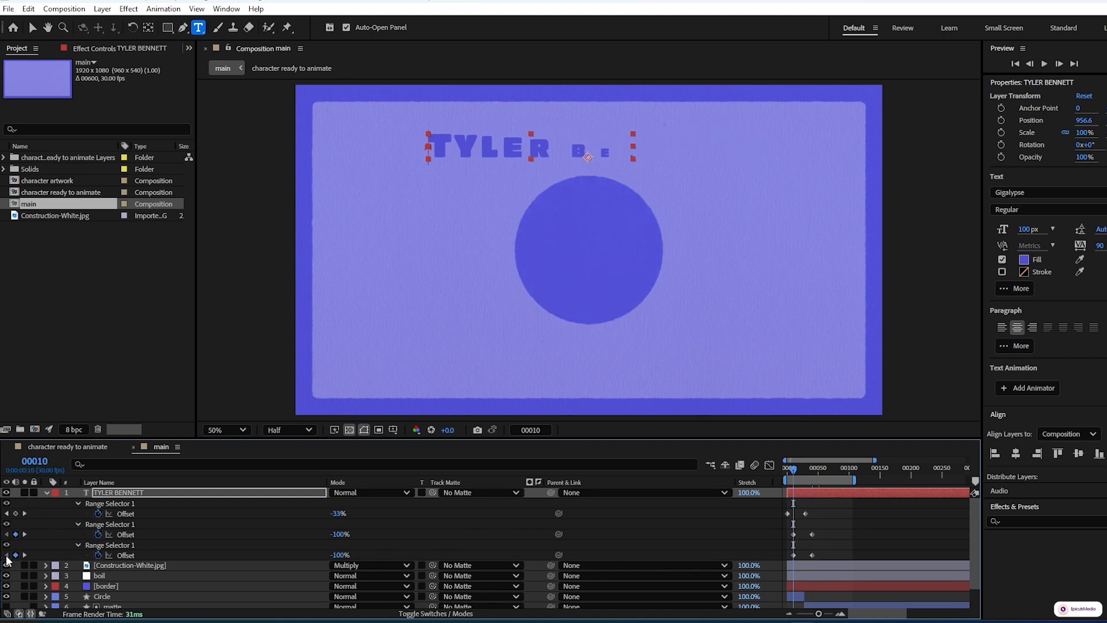
key(shift+Page_Down)
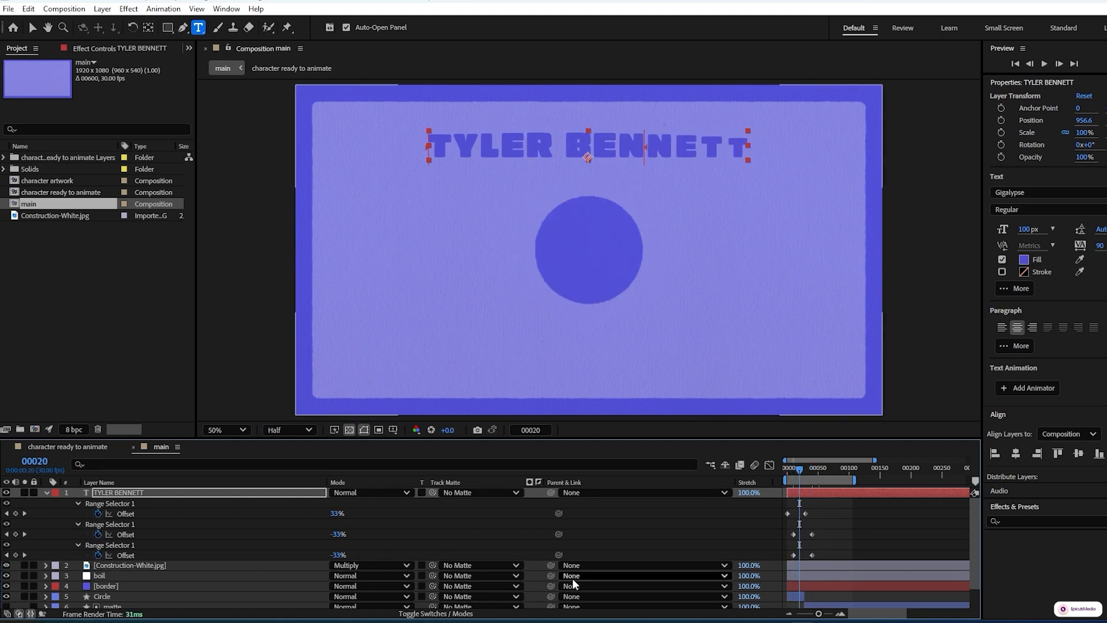
drag(823, 551, 798, 554)
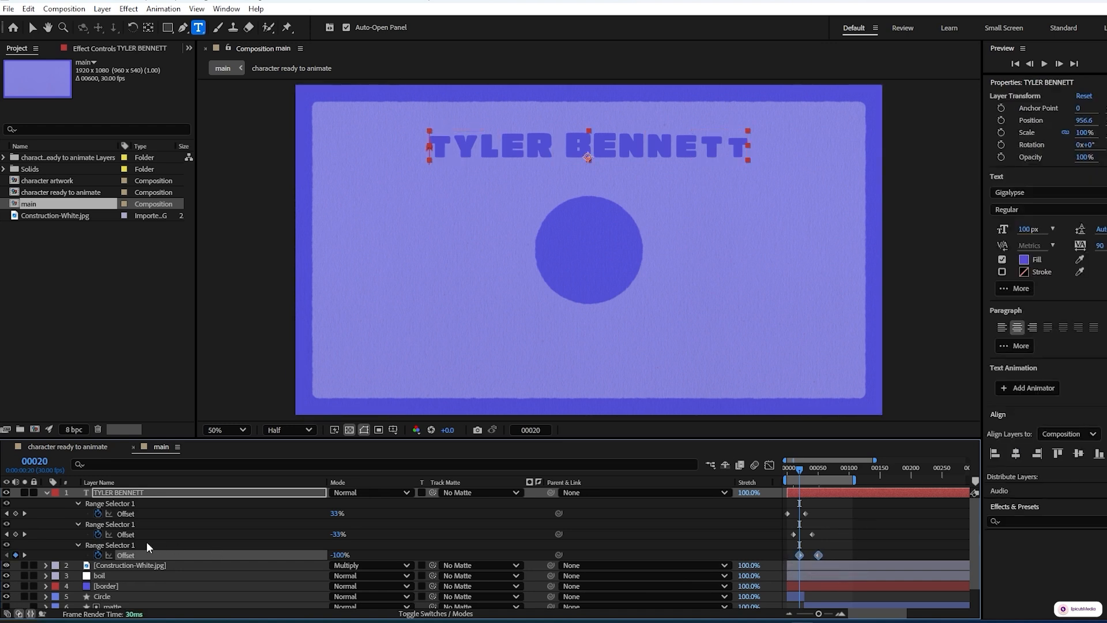
Set the scale 3 range selector's Ease High to 40% and Ease Low to 4%
click(77, 545)
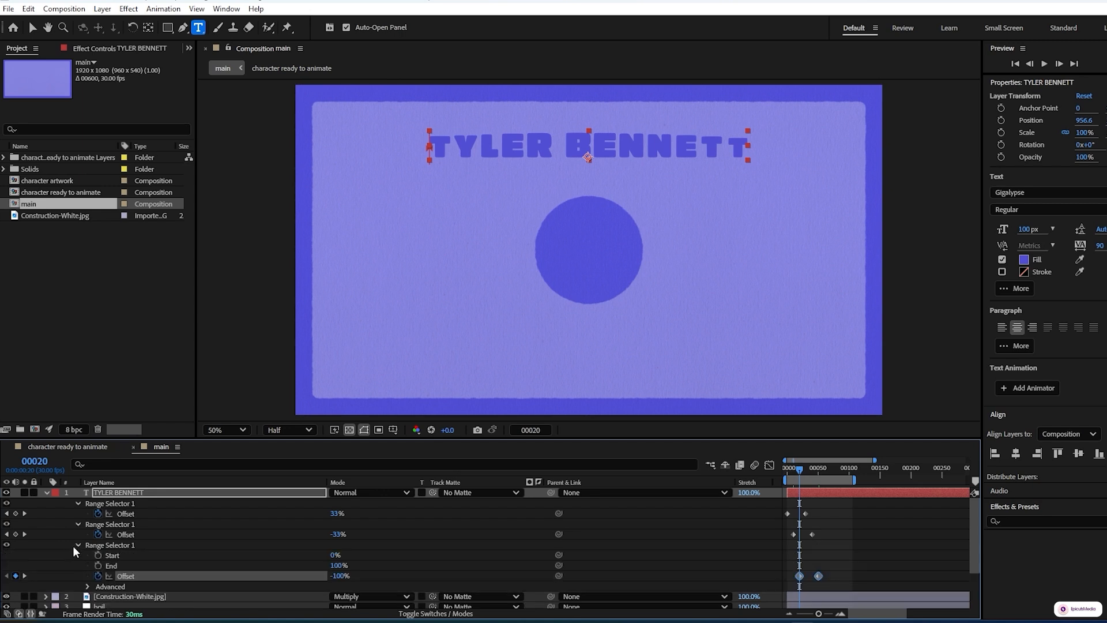
click(88, 586)
scroll(69, 572, down, 3)
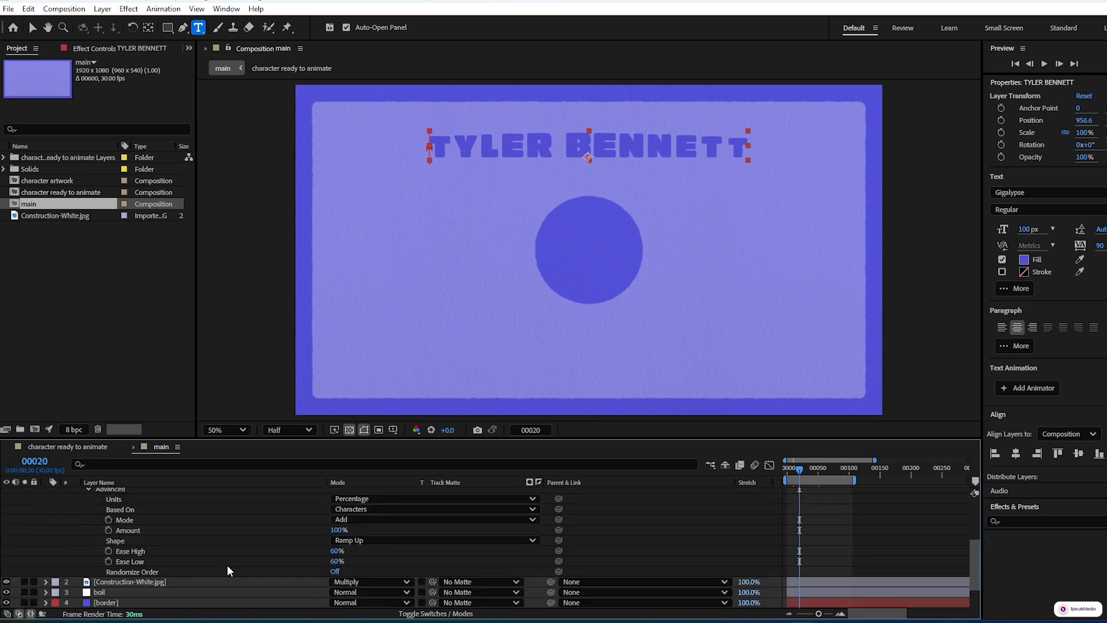
click(336, 551)
text(40)
click(326, 557)
click(339, 561)
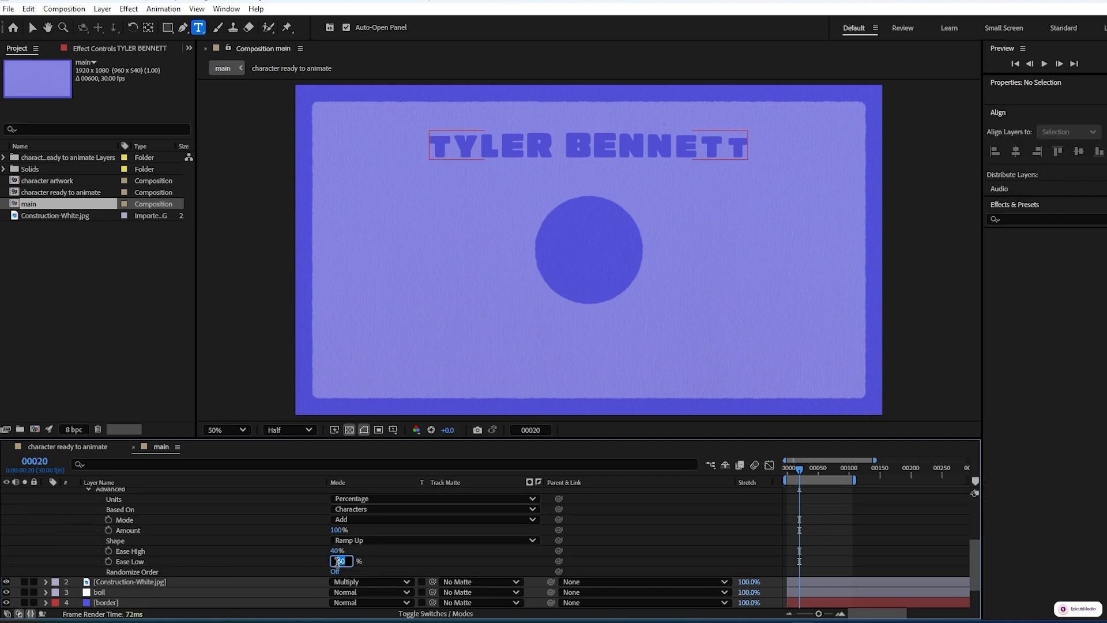
text(4)
key(Return)
Collapse the layer properties and preview the title animation with all three scale animators
scroll(703, 530, up, 4)
click(133, 492)
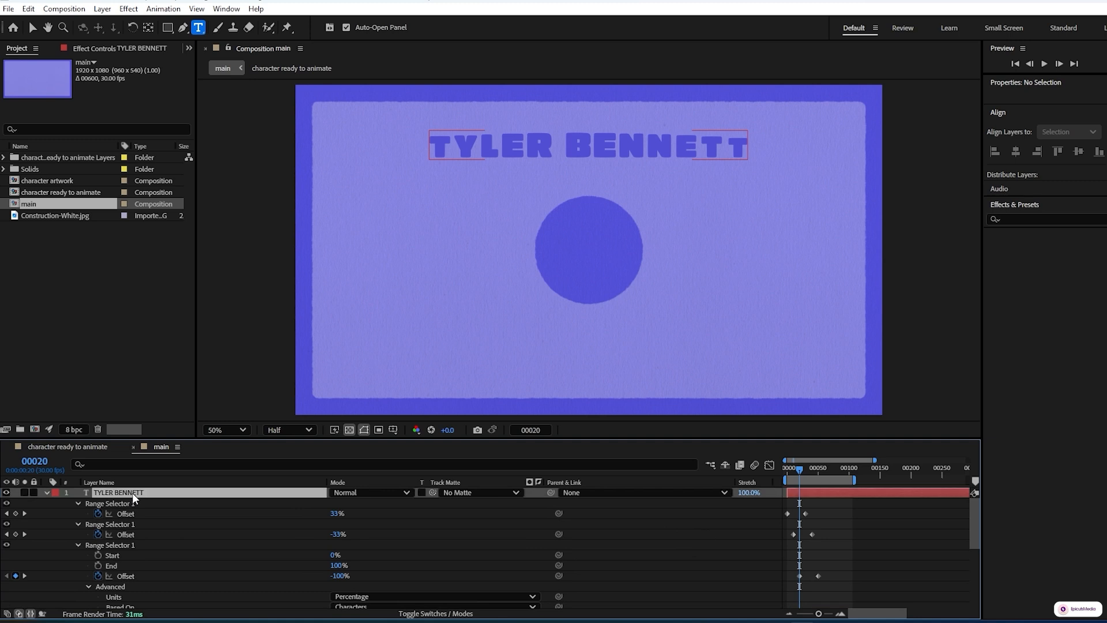
key(u)
key(u)
key(space)
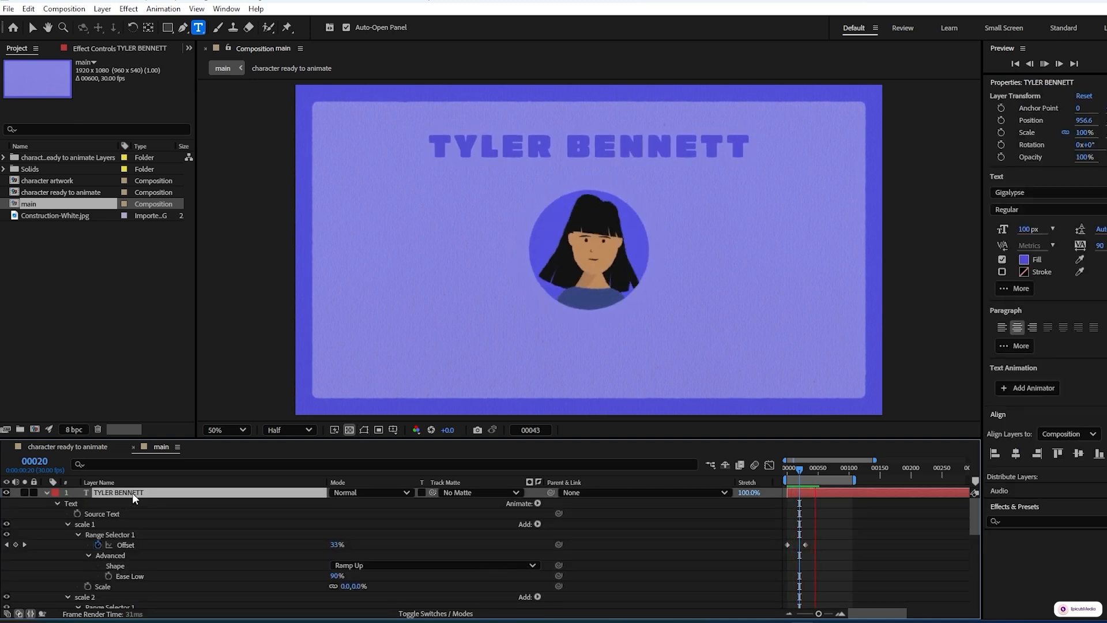
key(space)
key(u)
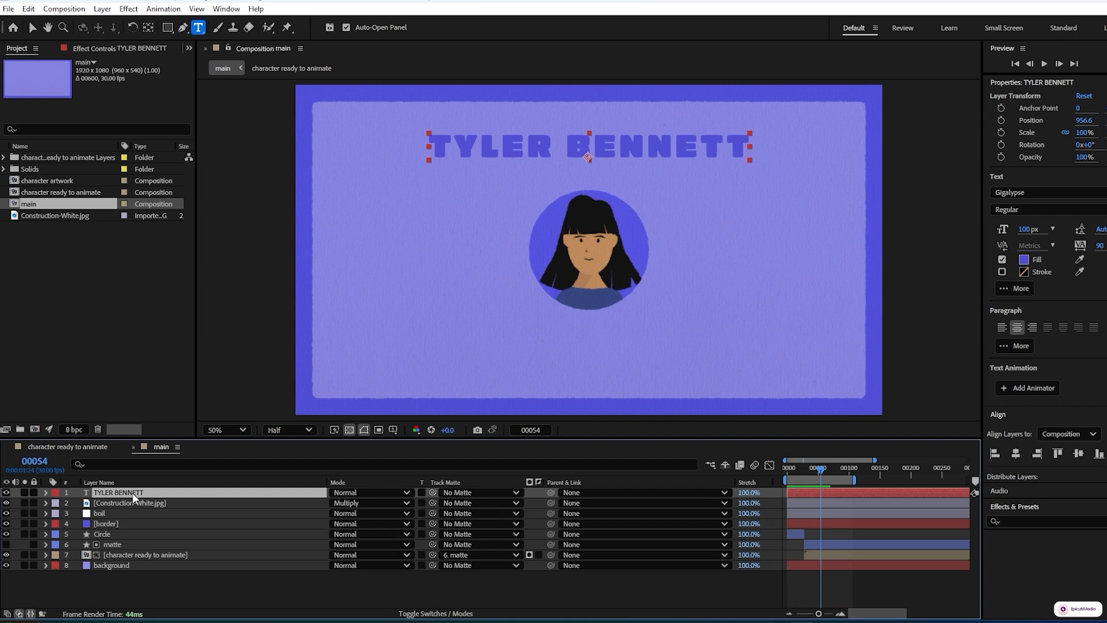
key(space)
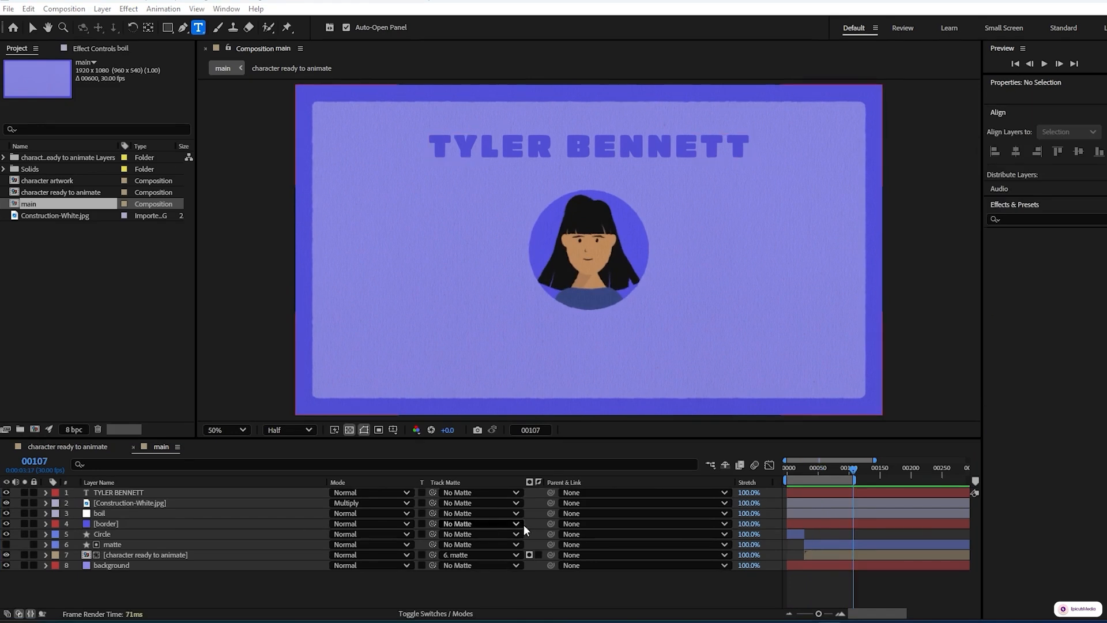
Create a text layer reading MOTION DESIGN REEL below the character
click(520, 583)
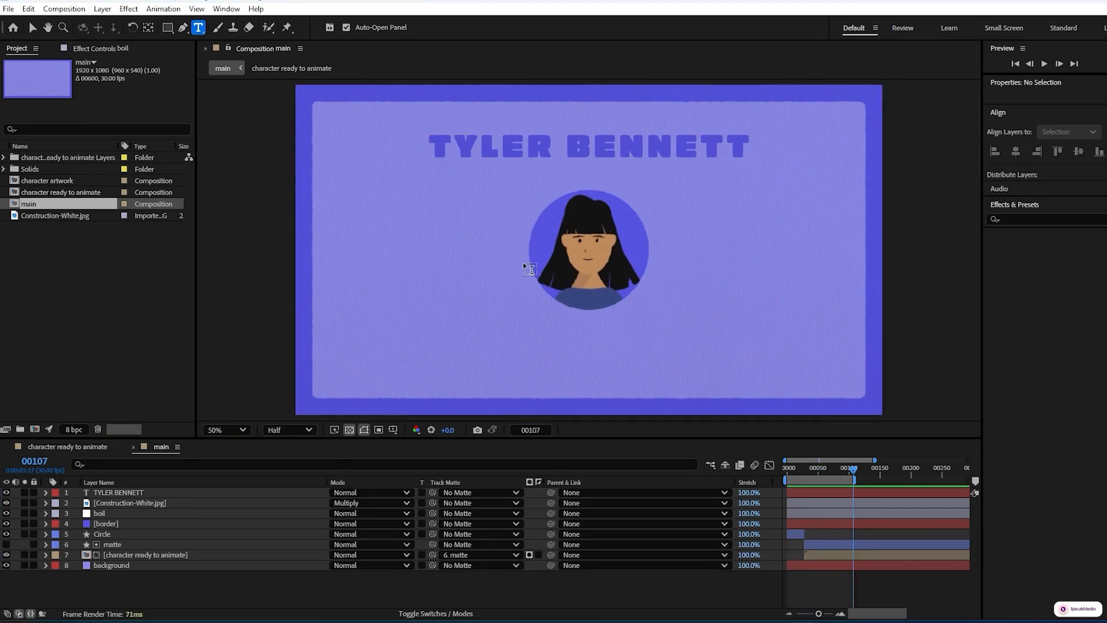
click(563, 339)
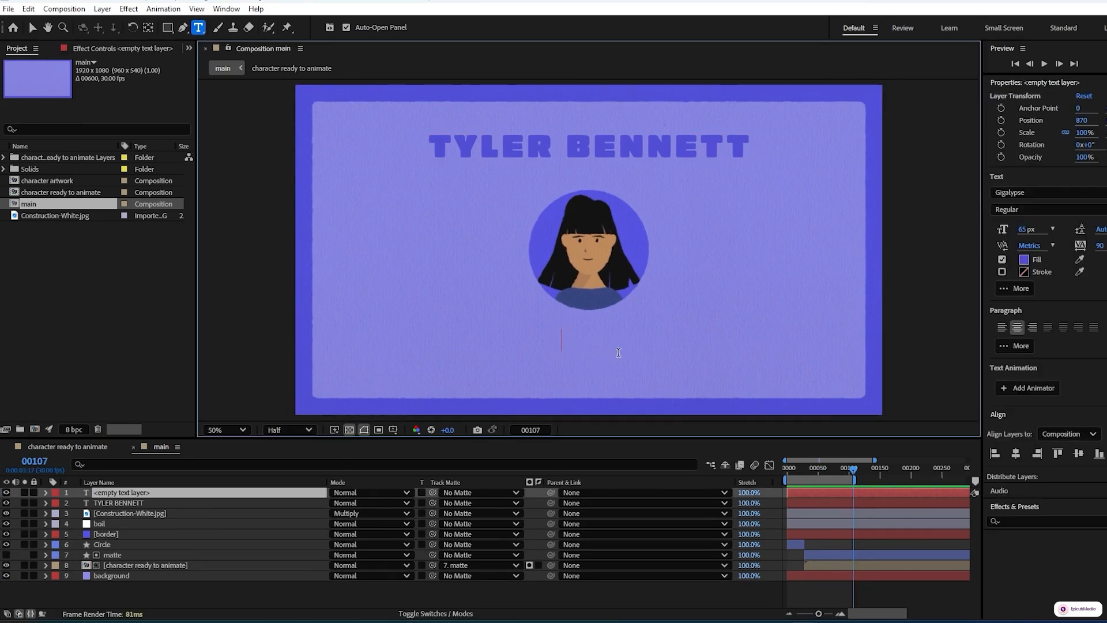
text(MOT)
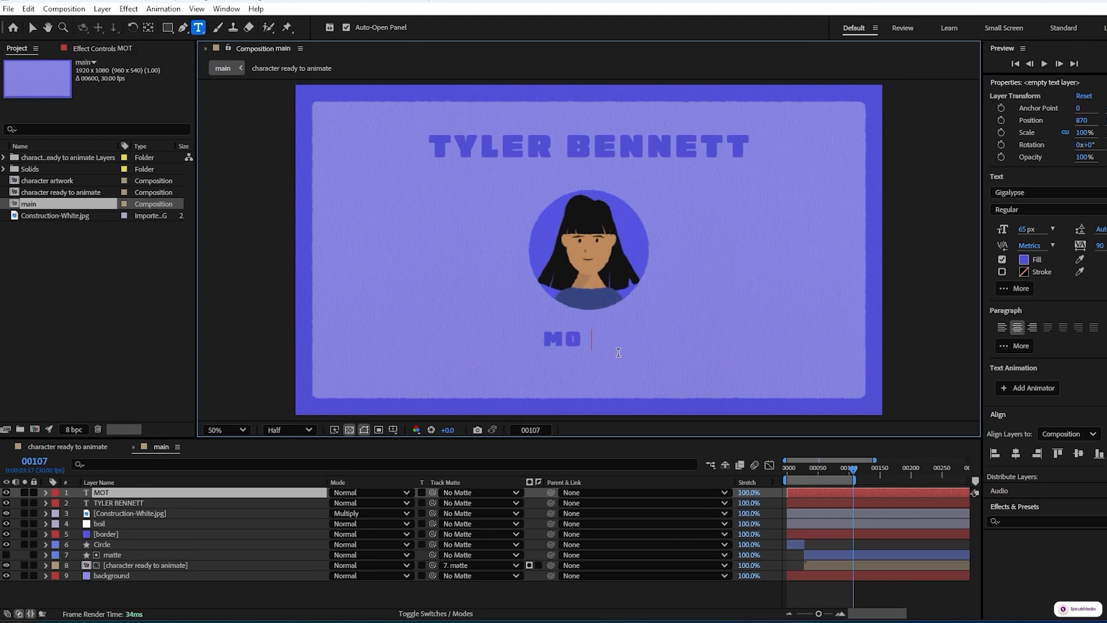
text(ION DESIGN)
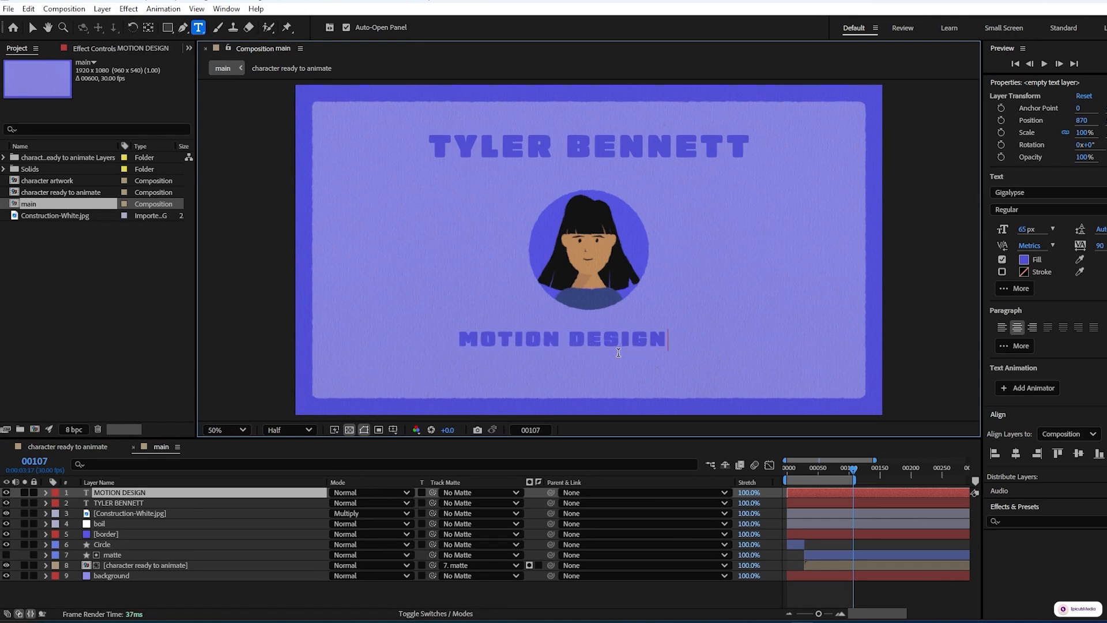
text( REEL)
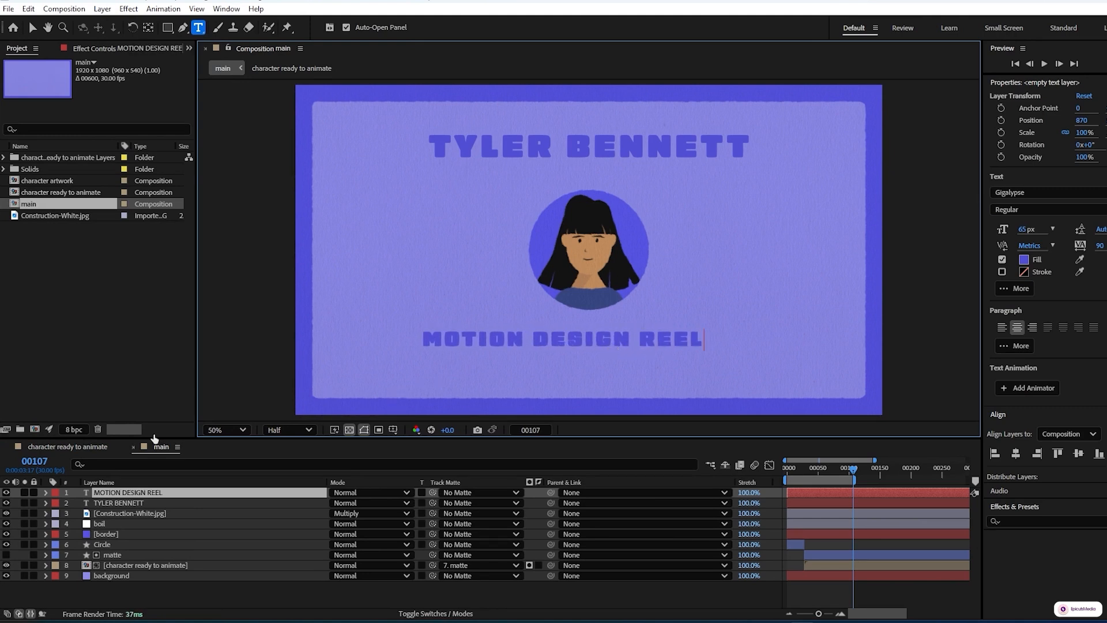
Center the MOTION DESIGN REEL layer horizontally in the composition
click(137, 492)
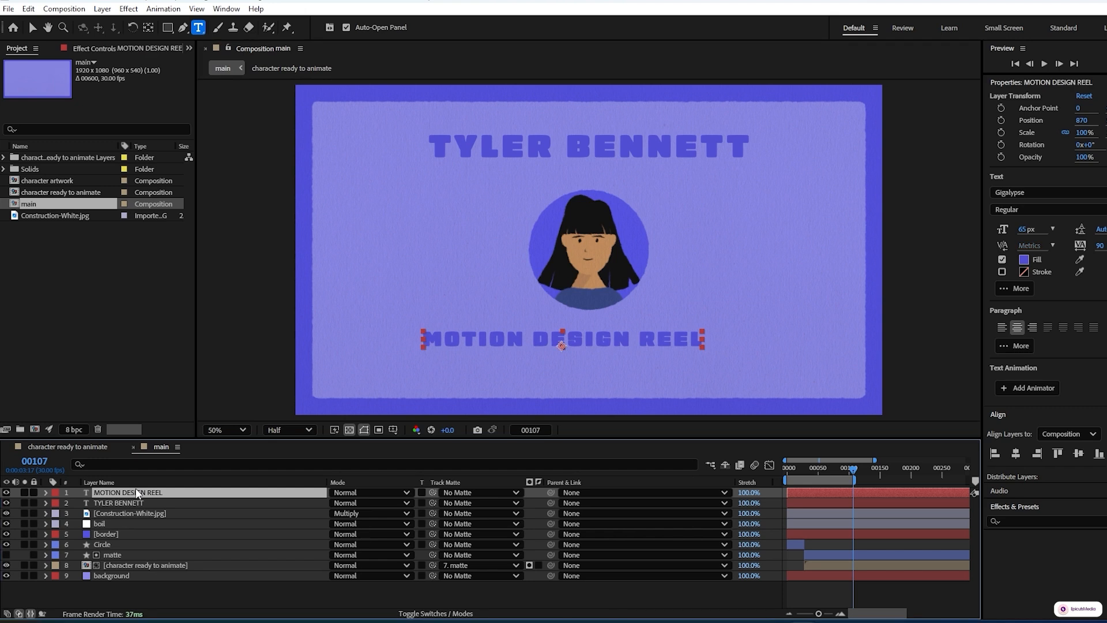
click(1016, 454)
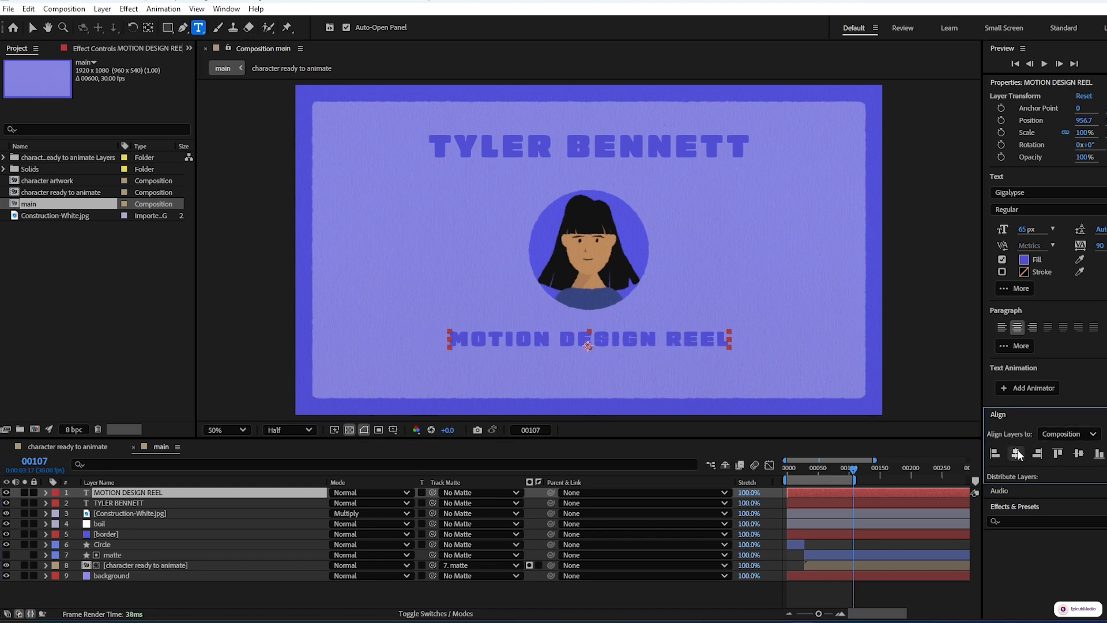
Nudge the MOTION DESIGN REEL text six pixels down while the grid is temporarily shown
click(393, 430)
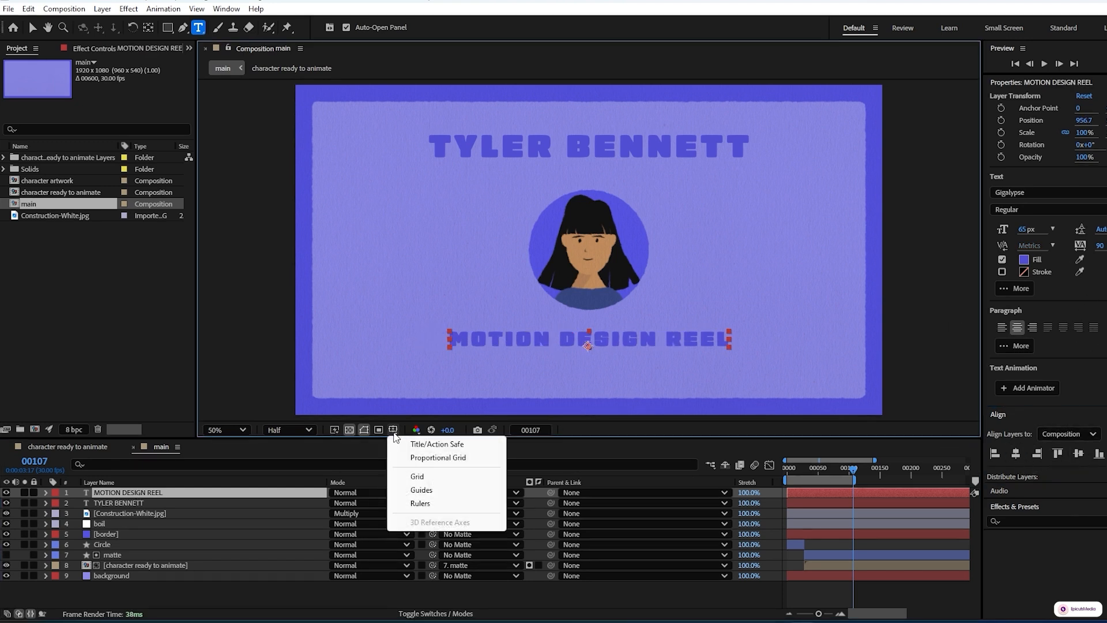
click(421, 475)
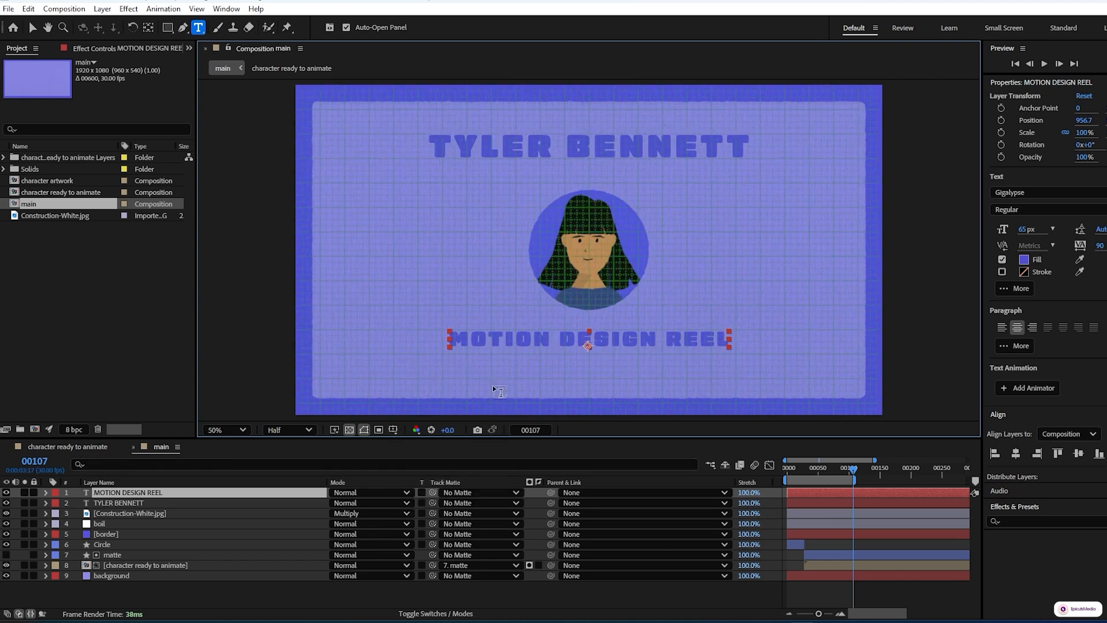
key(Down)
key(Down)
key(Down)
key(Down)
key(Down)
key(Down)
key(Down)
key(Down)
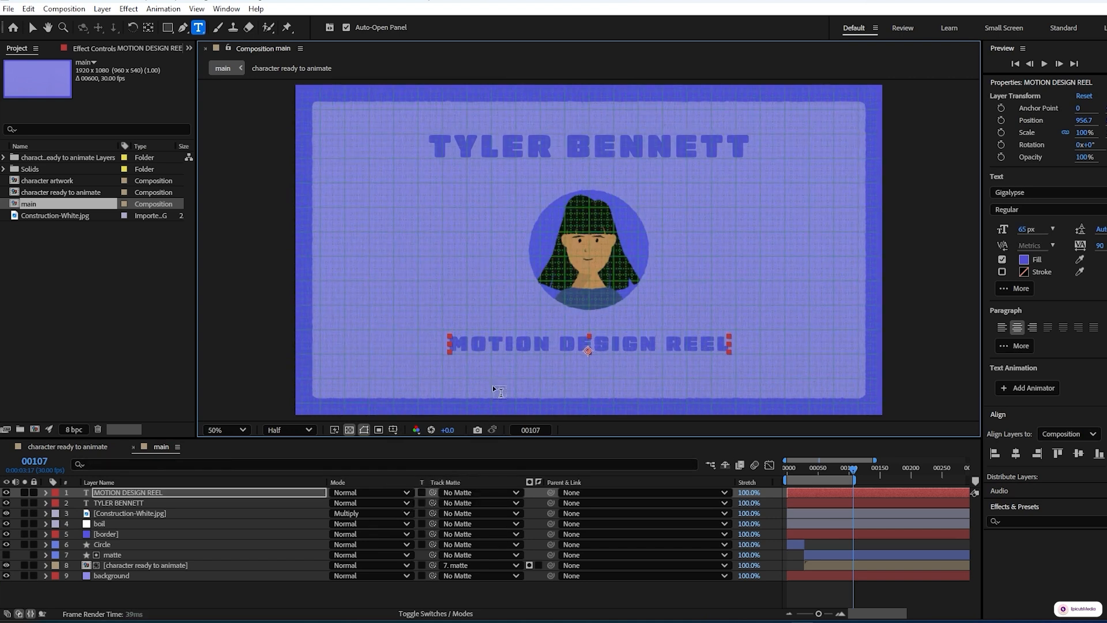
key(Down)
key(Down)
key(Down)
key(Down)
key(Down)
key(Down)
key(Down)
key(Down)
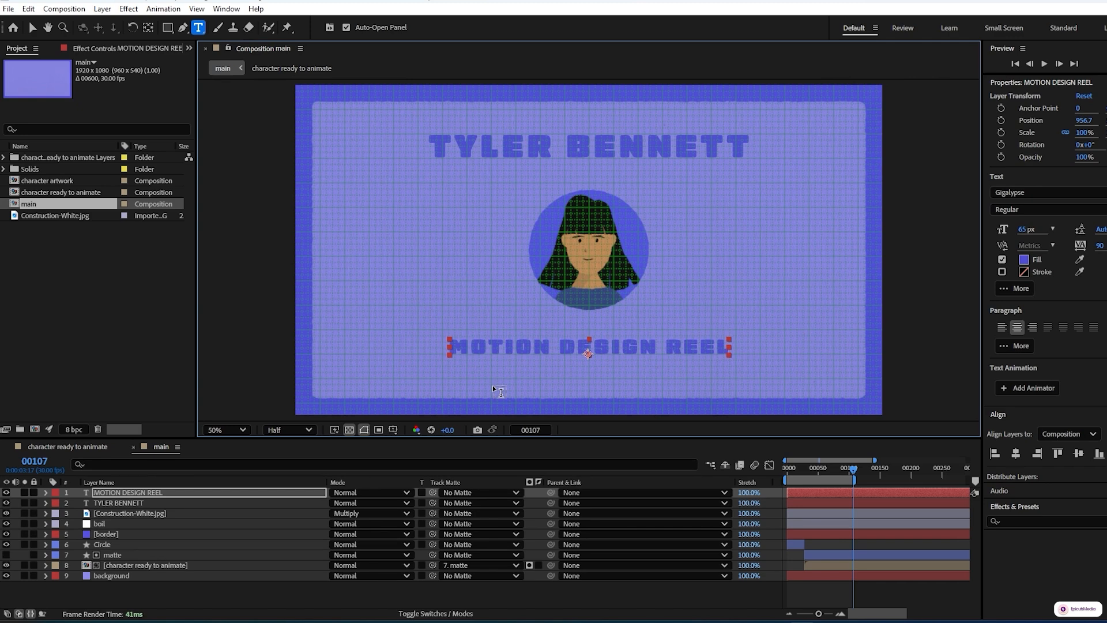
click(397, 428)
click(430, 478)
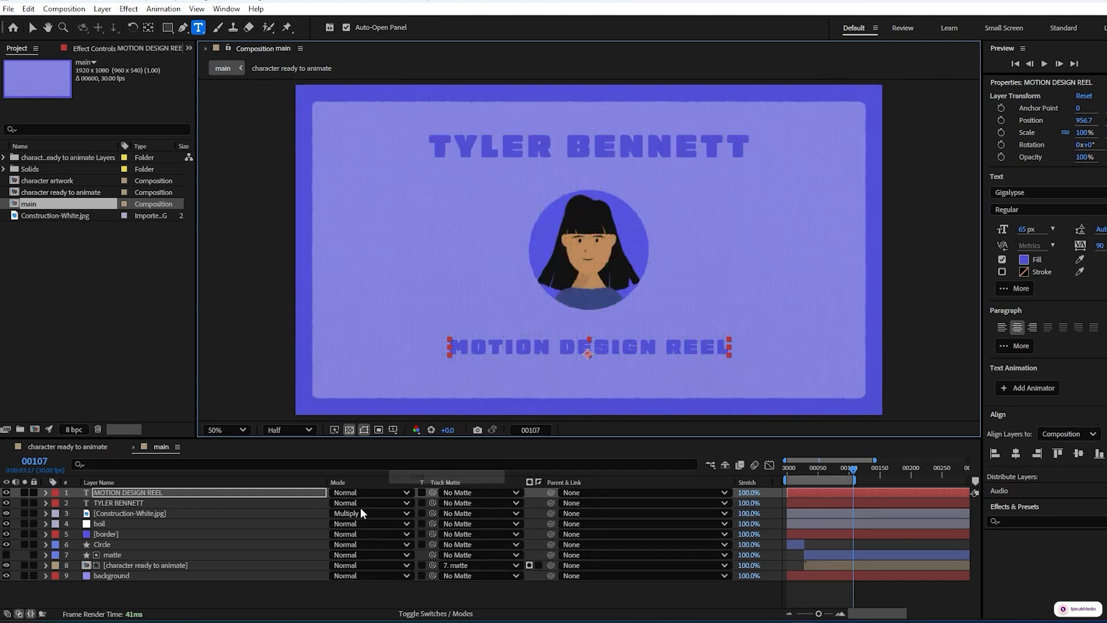
Add a Position animator to the MOTION DESIGN REEL text layer at frame 67
click(207, 594)
drag(856, 468, 833, 476)
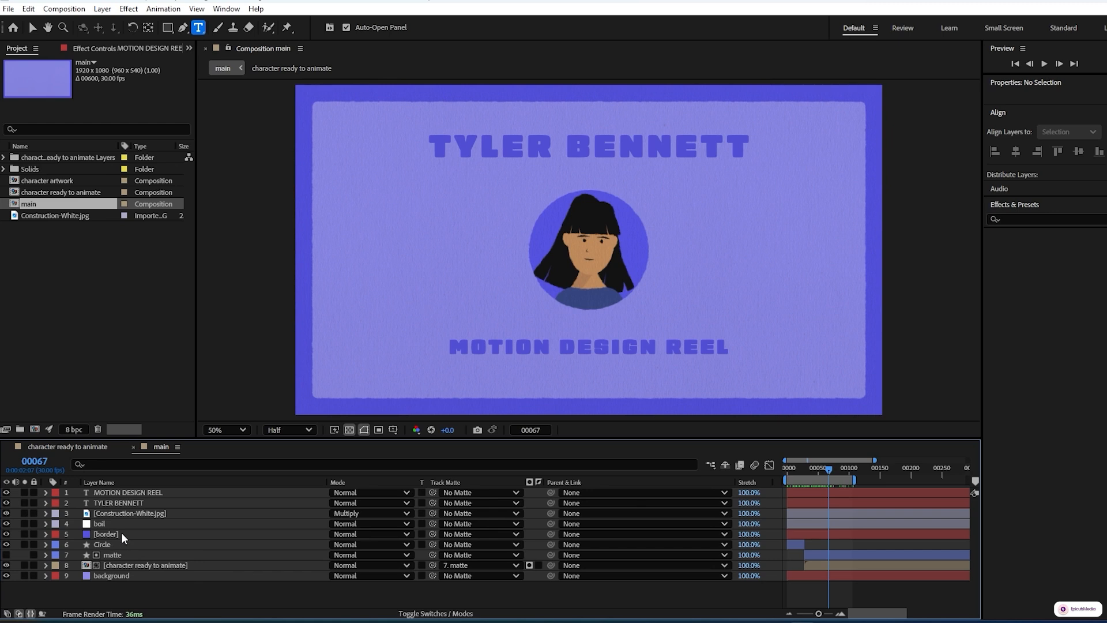
click(133, 490)
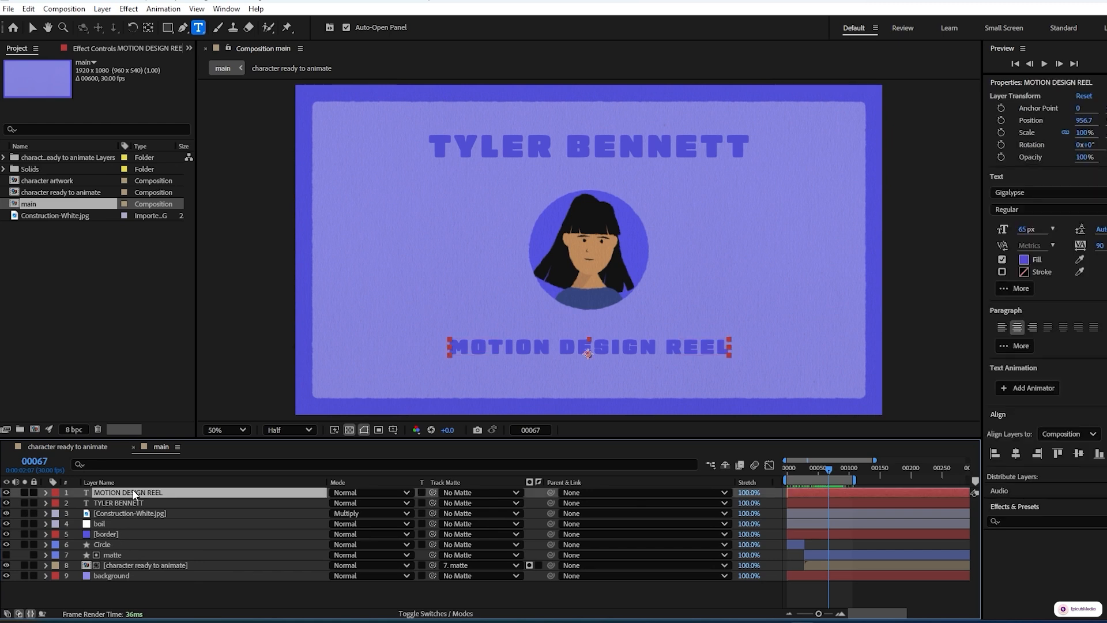
click(45, 491)
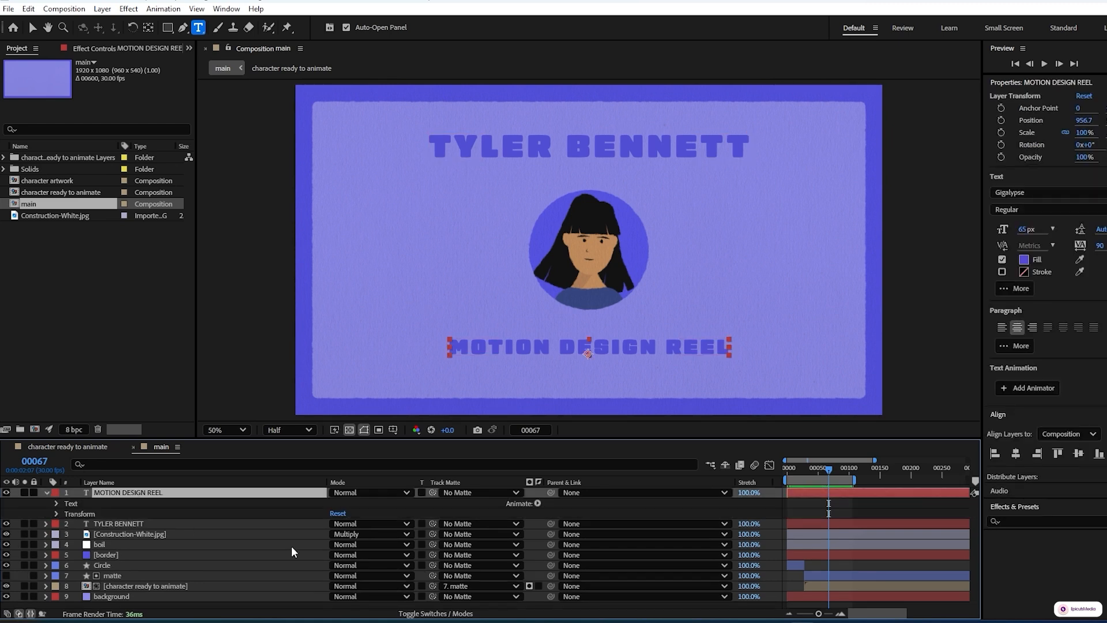
click(538, 502)
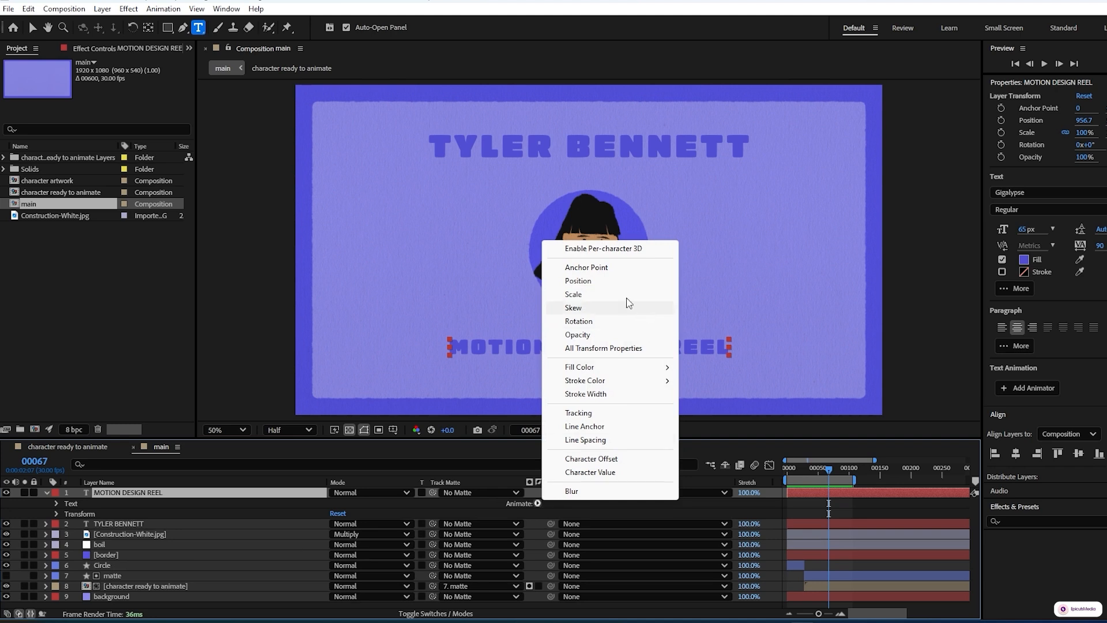
click(609, 284)
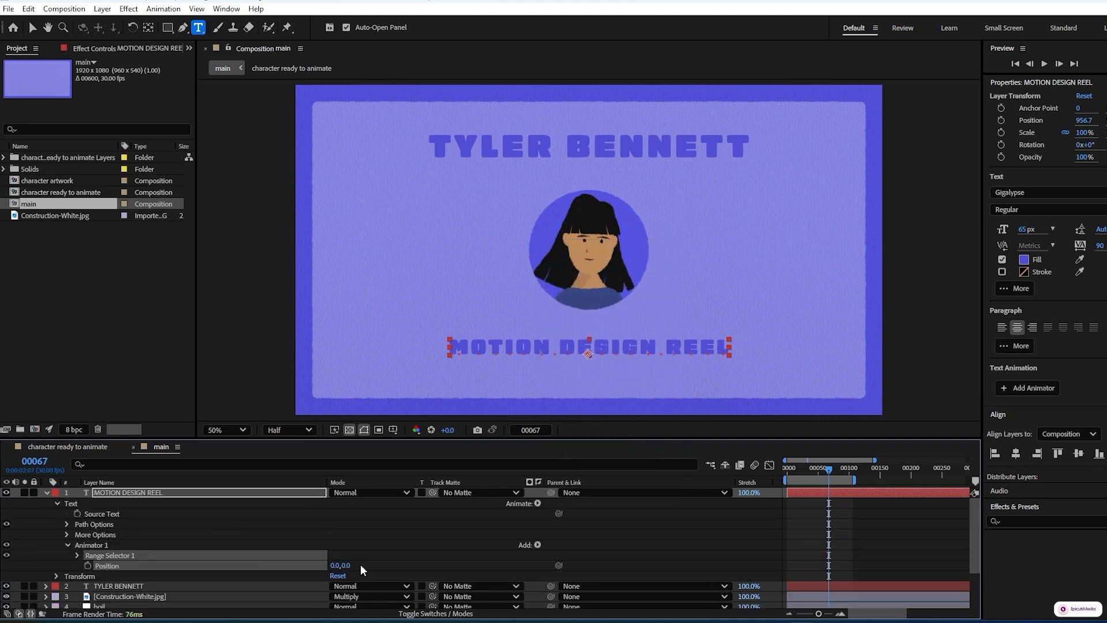
Set the Position value of the MOTION DESIGN REEL animator to 0, 100
click(346, 565)
text(100)
click(431, 561)
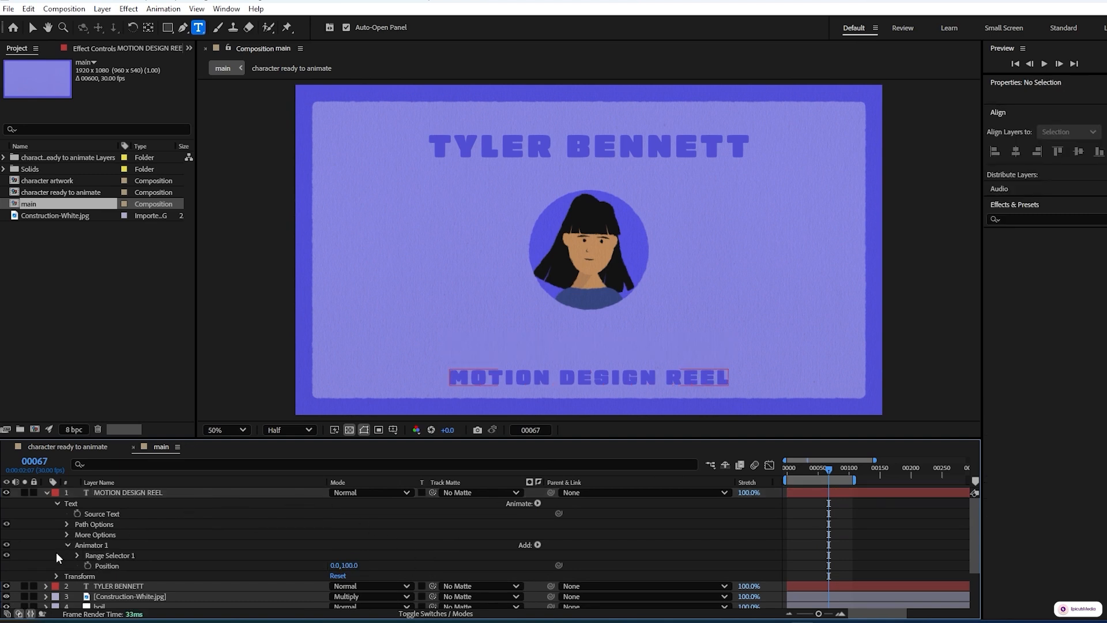
Set the range selector's advanced Shape to Ramp Up and its Ease Low to 90%
click(77, 555)
scroll(57, 564, down, 1)
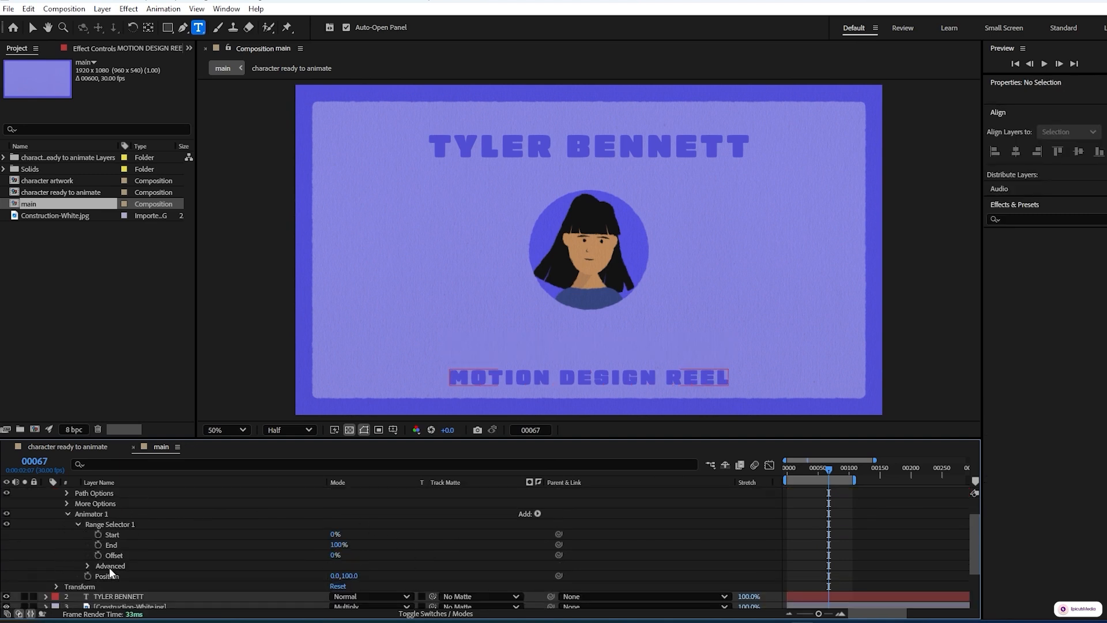
click(87, 566)
scroll(70, 562, down, 3)
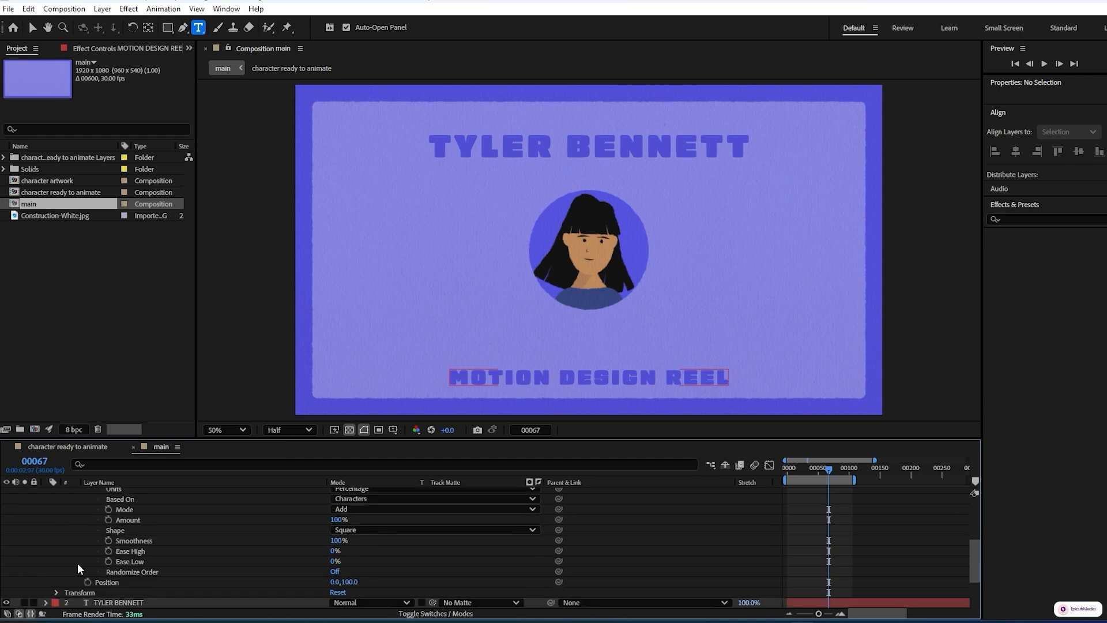
click(406, 529)
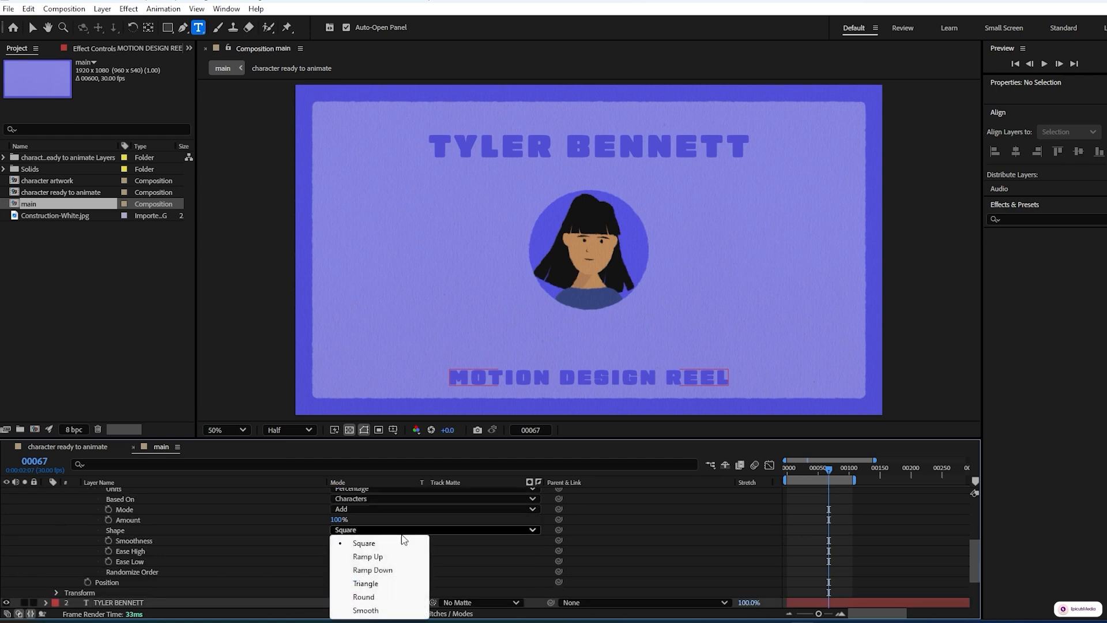
click(376, 556)
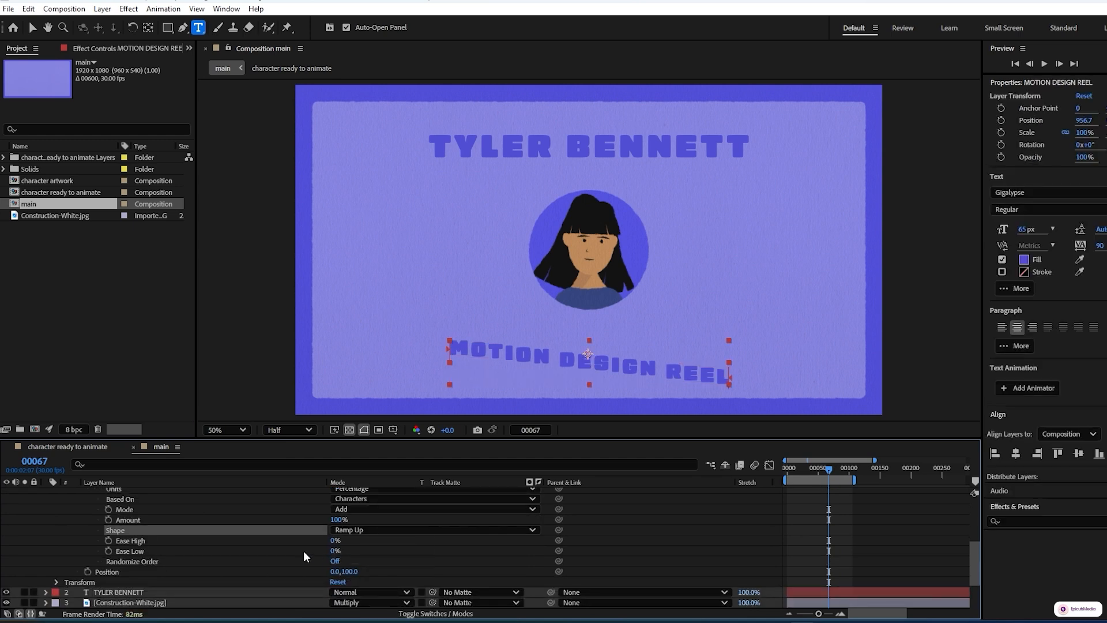
click(335, 550)
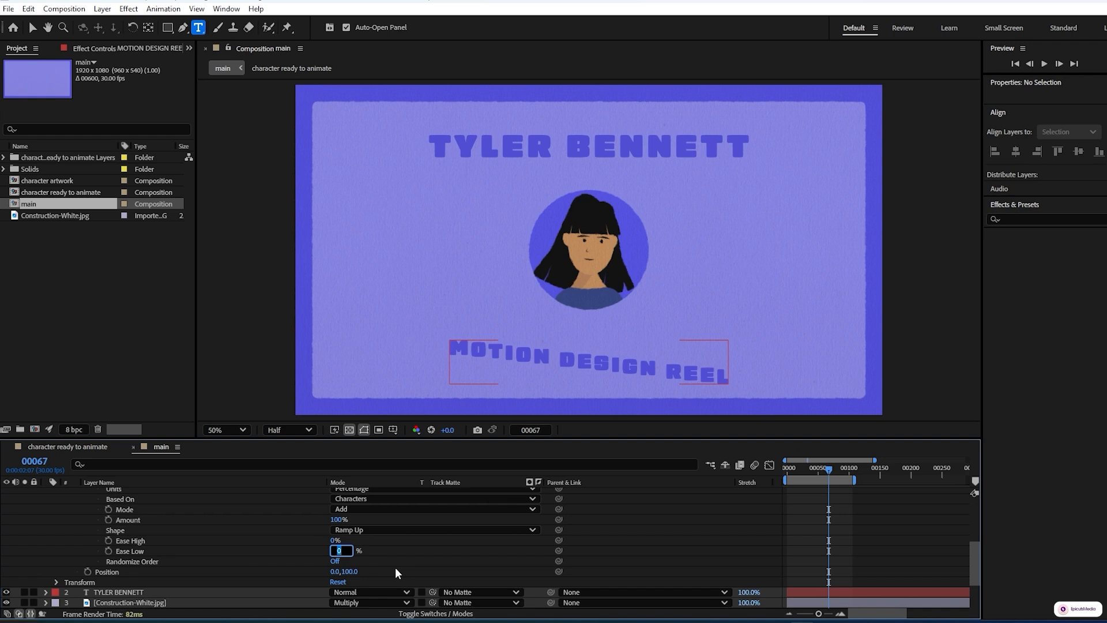
text(90)
key(Return)
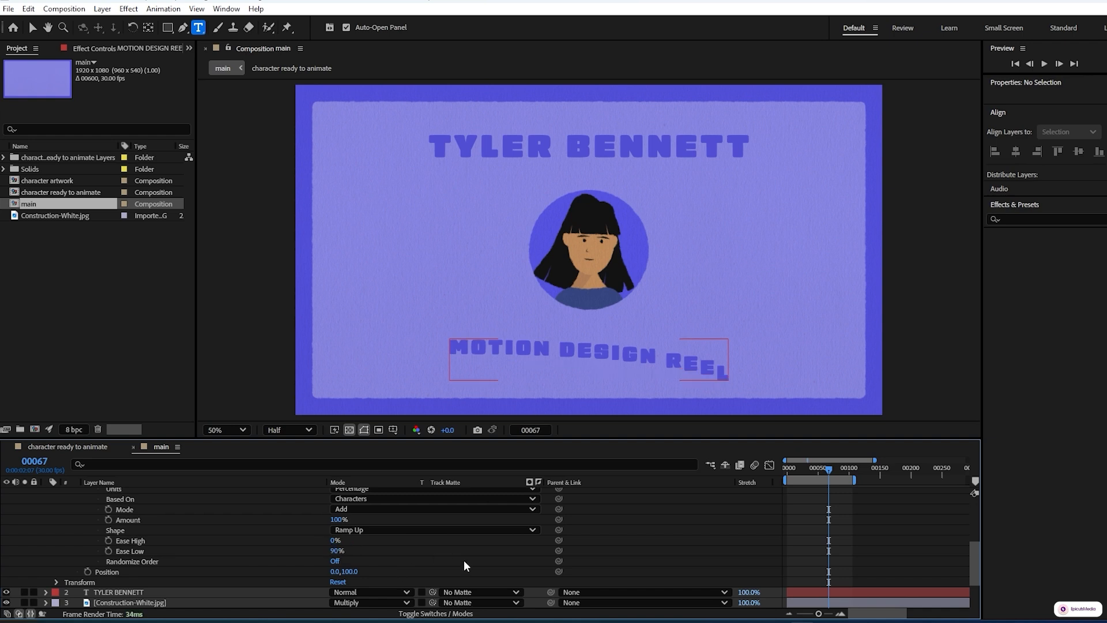
Set the range selector Offset to -100% and add an Offset keyframe at frame 67
scroll(56, 552, up, 3)
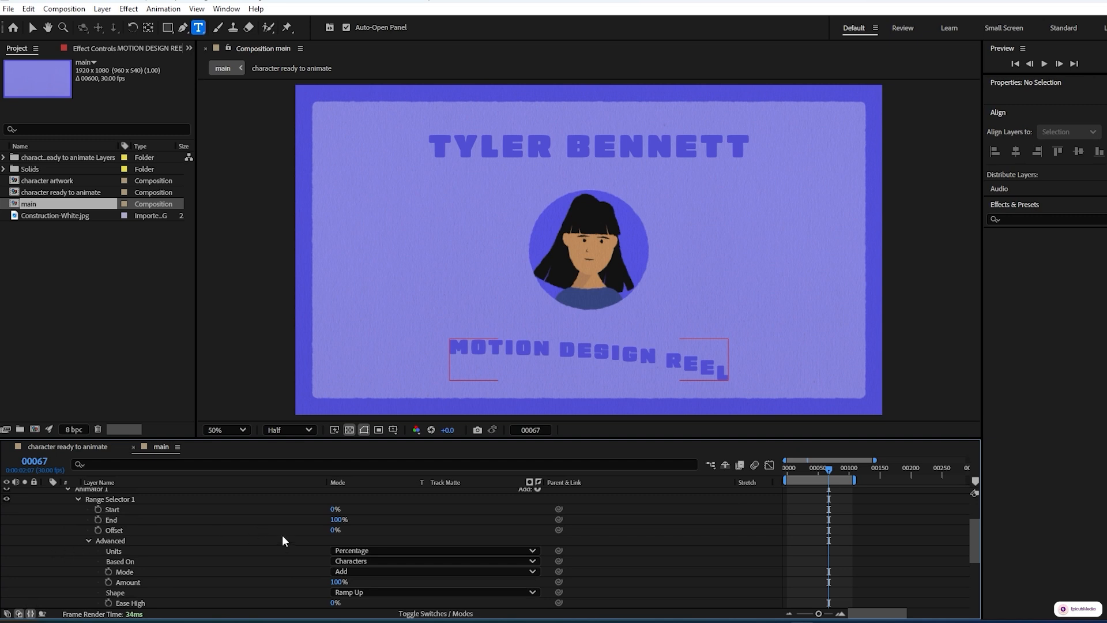
drag(336, 530, 239, 524)
click(98, 526)
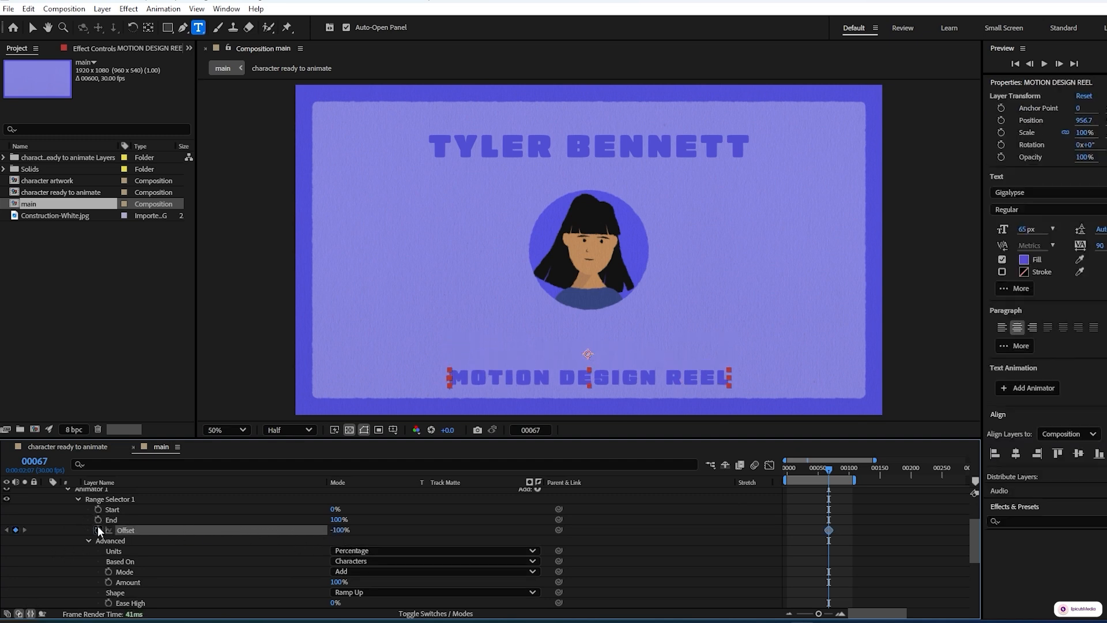
Move about 20 frames later and key the Offset at 96%
key(shift+Page_Down)
key(shift+Page_Down)
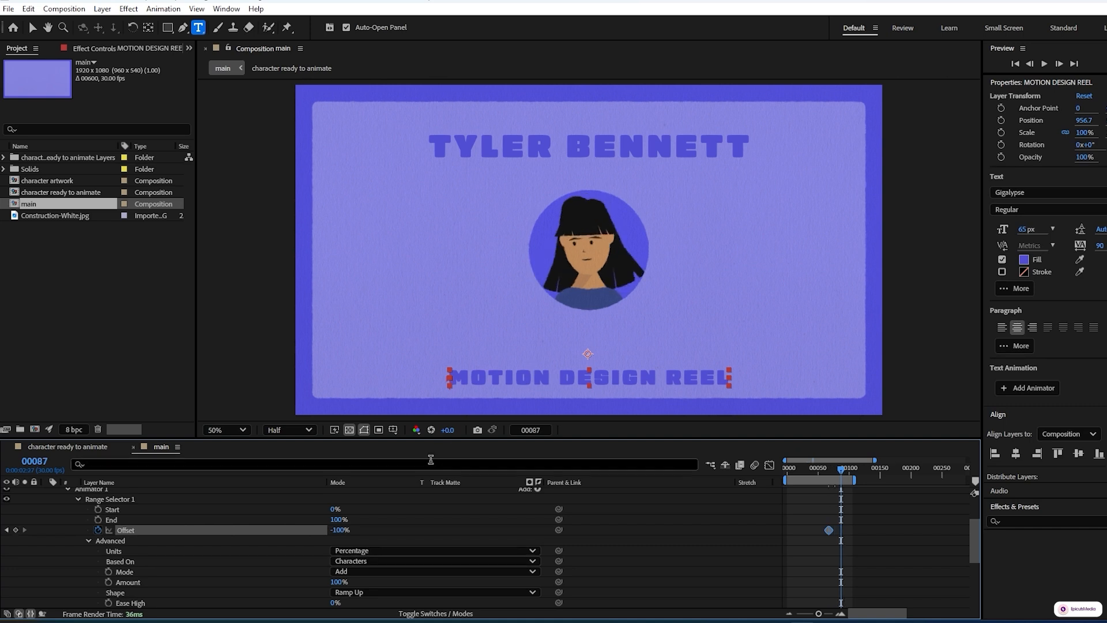
drag(339, 530, 420, 533)
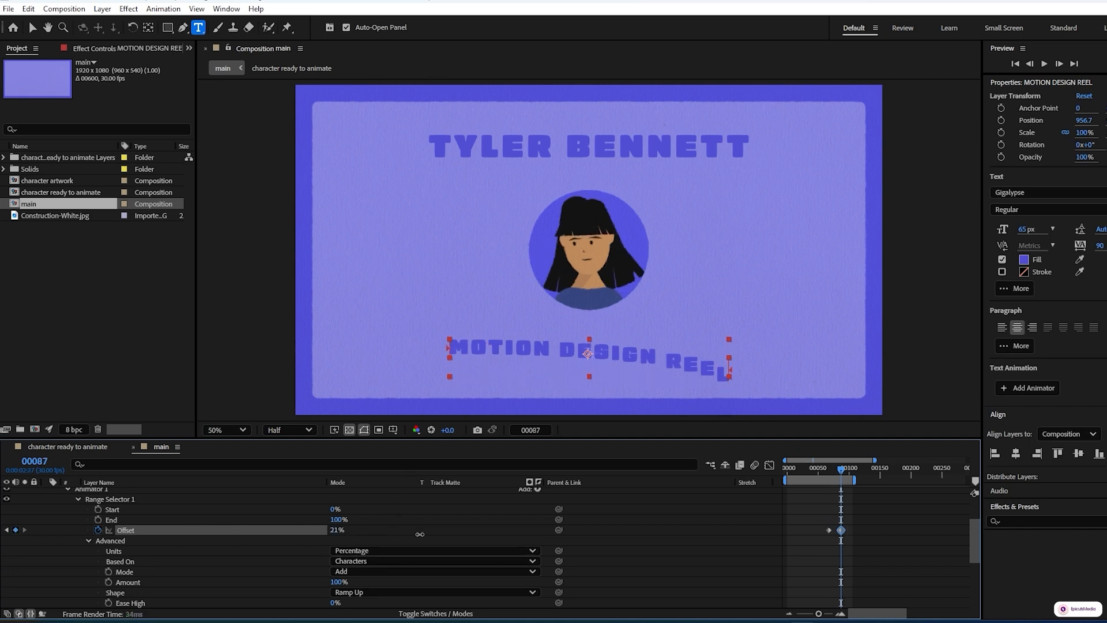
drag(339, 540, 367, 543)
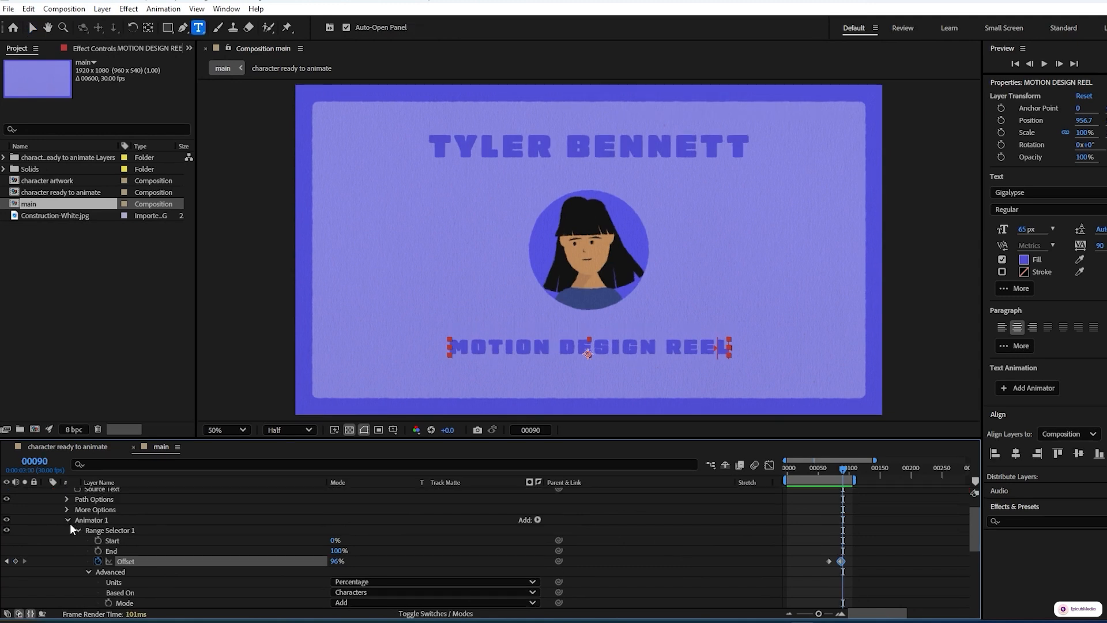
Rename Animator 1 to position 1
click(66, 520)
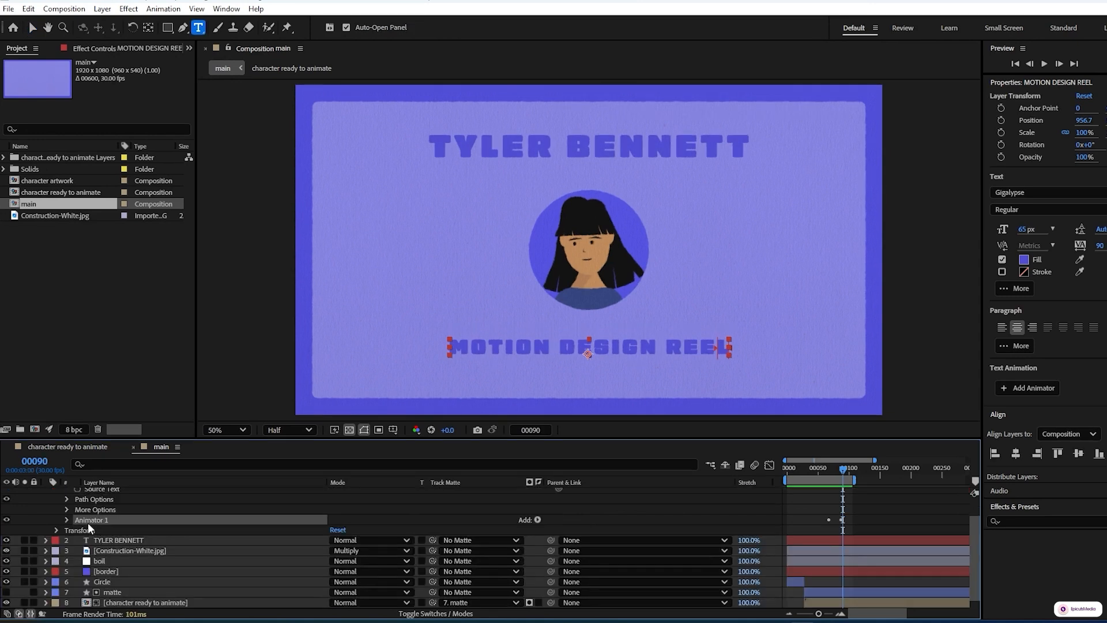
key(Return)
text(pos)
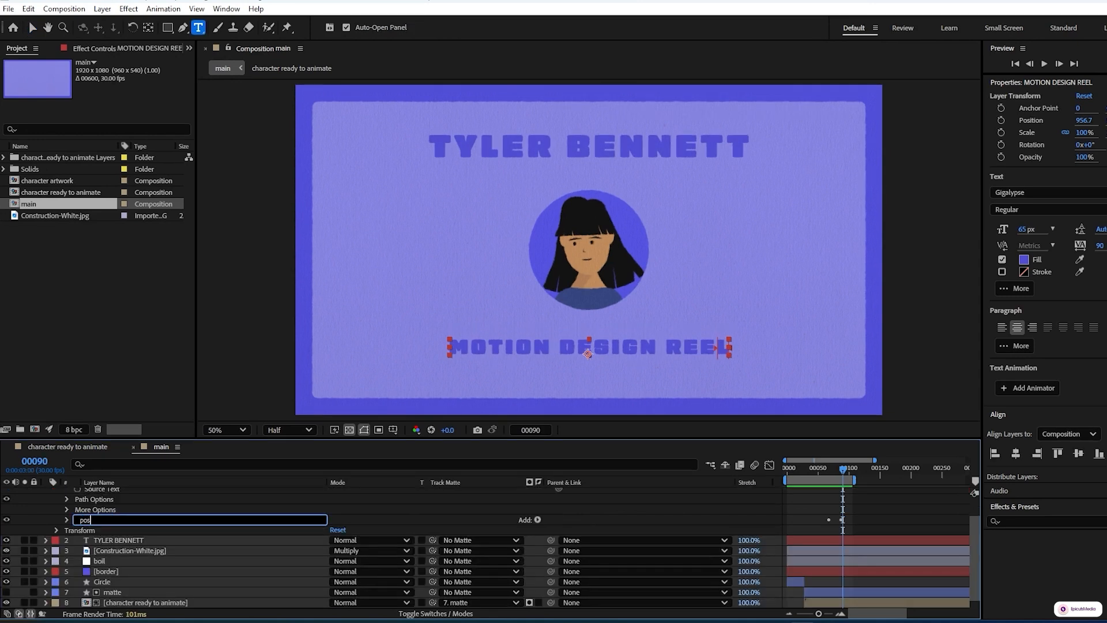
text(ition 1)
click(281, 520)
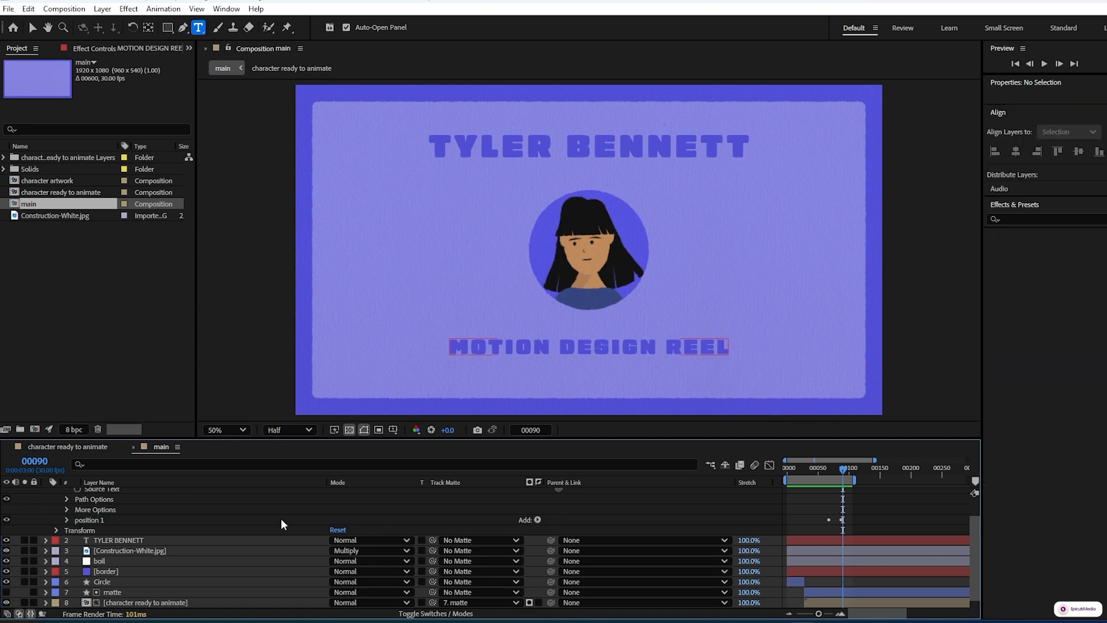
Duplicate the position 1 animator and set the copy's Position value to 0, -45
click(101, 519)
key(ctrl+d)
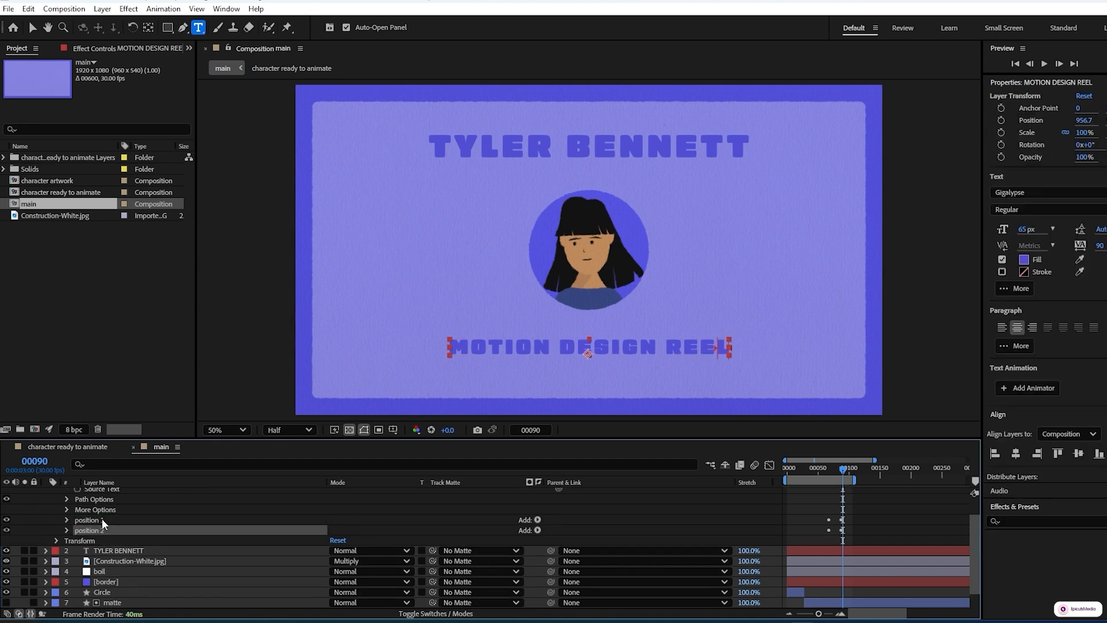
click(67, 530)
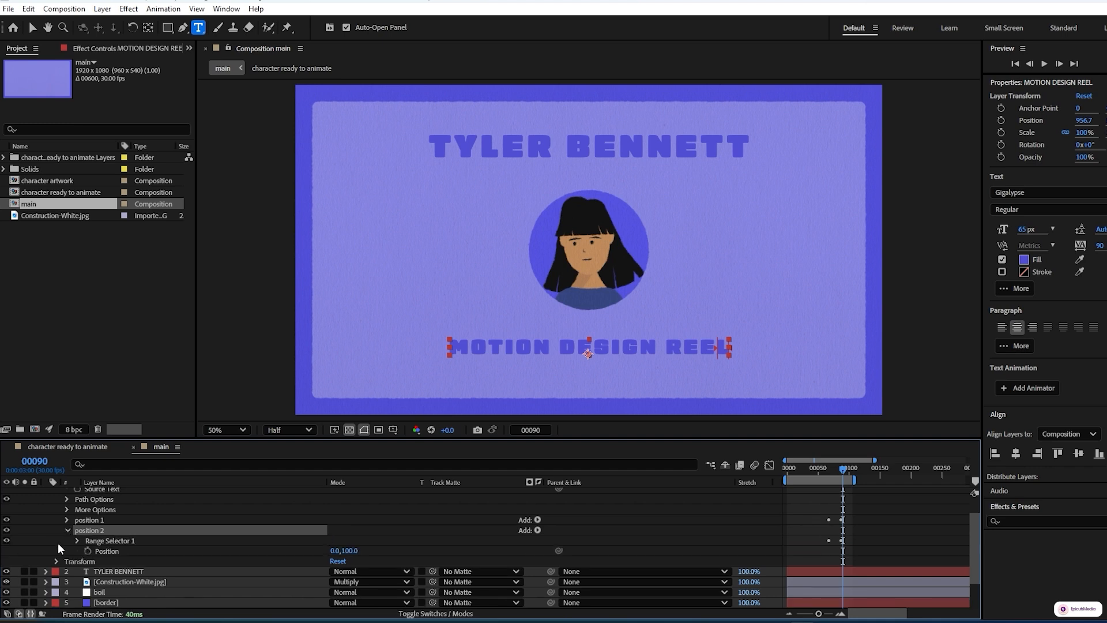
click(351, 550)
text(-45)
click(440, 552)
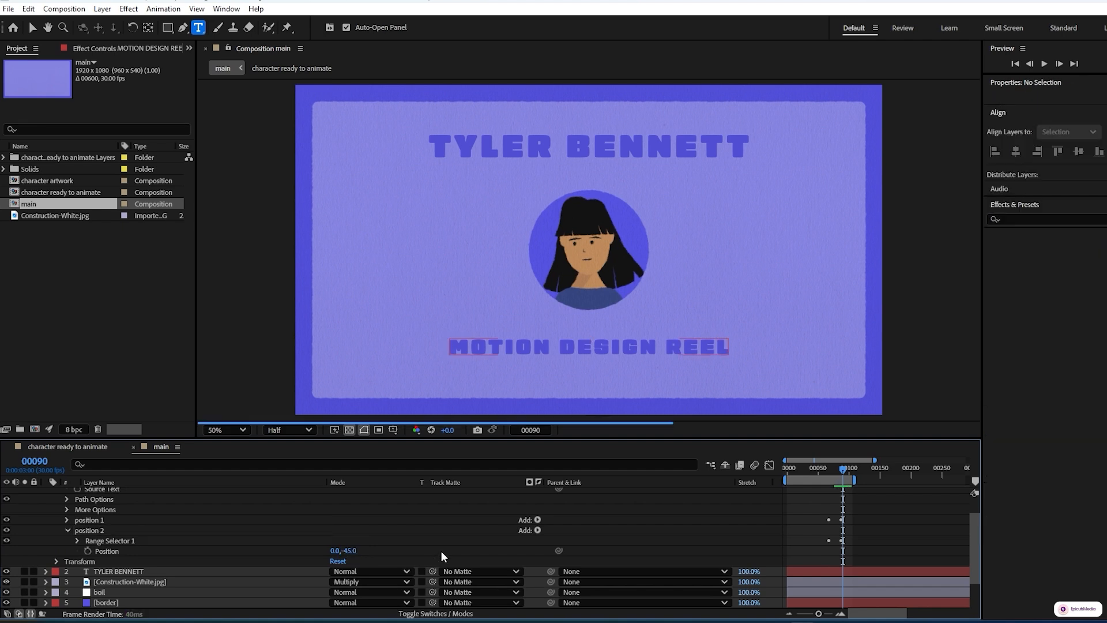
Shift the position 2 animator's Offset keyframes about 10 frames later, starting at frame 77
click(87, 530)
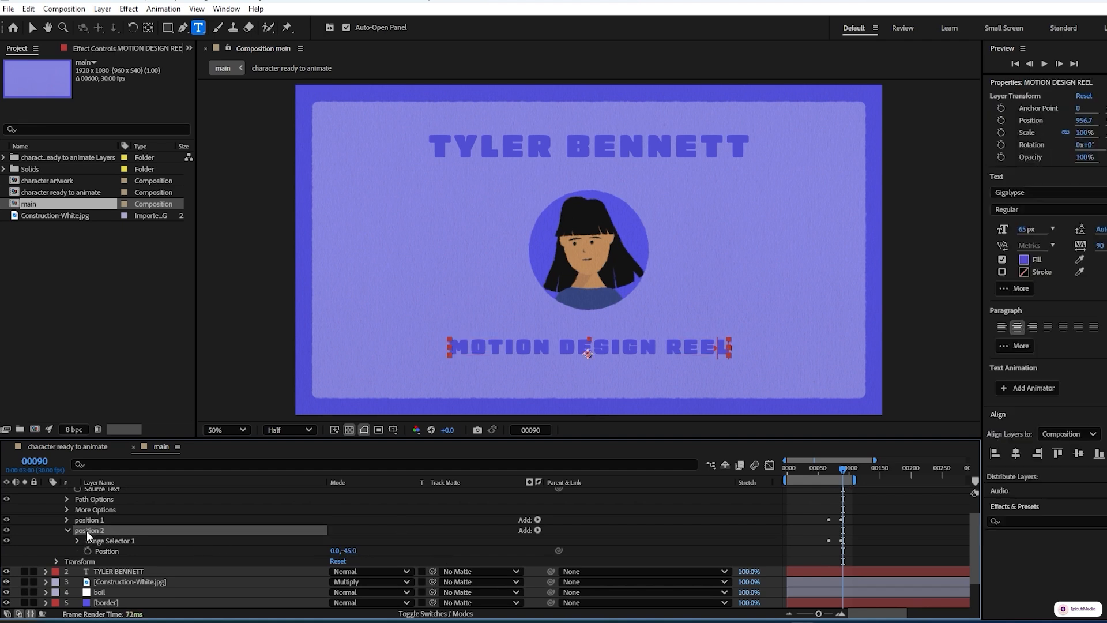
key(u)
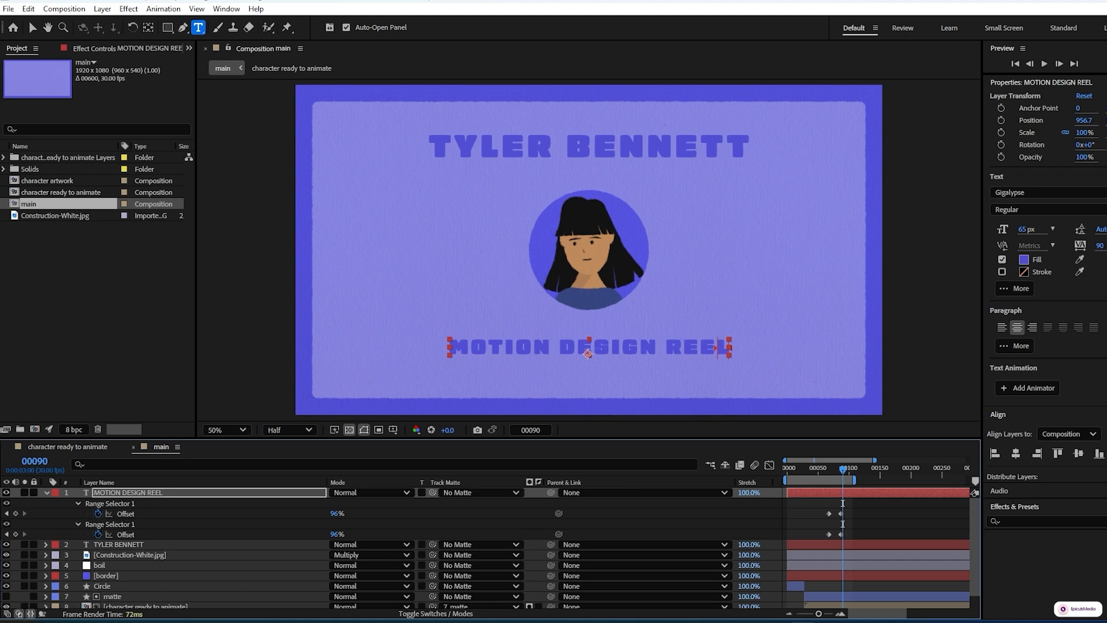
click(7, 534)
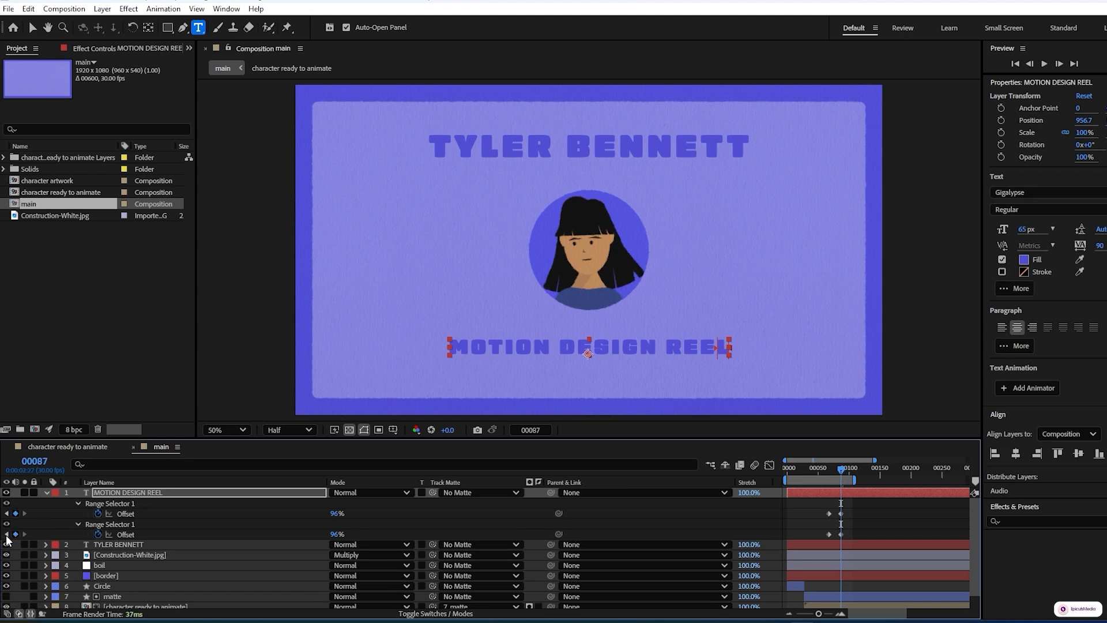
click(7, 535)
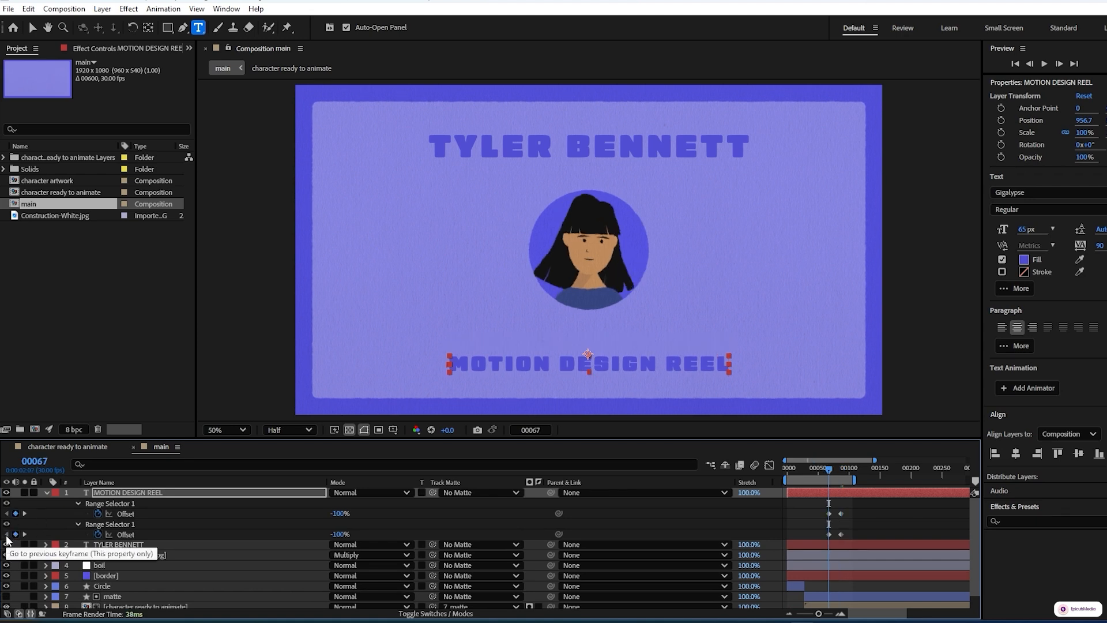
key(shift+Page_Down)
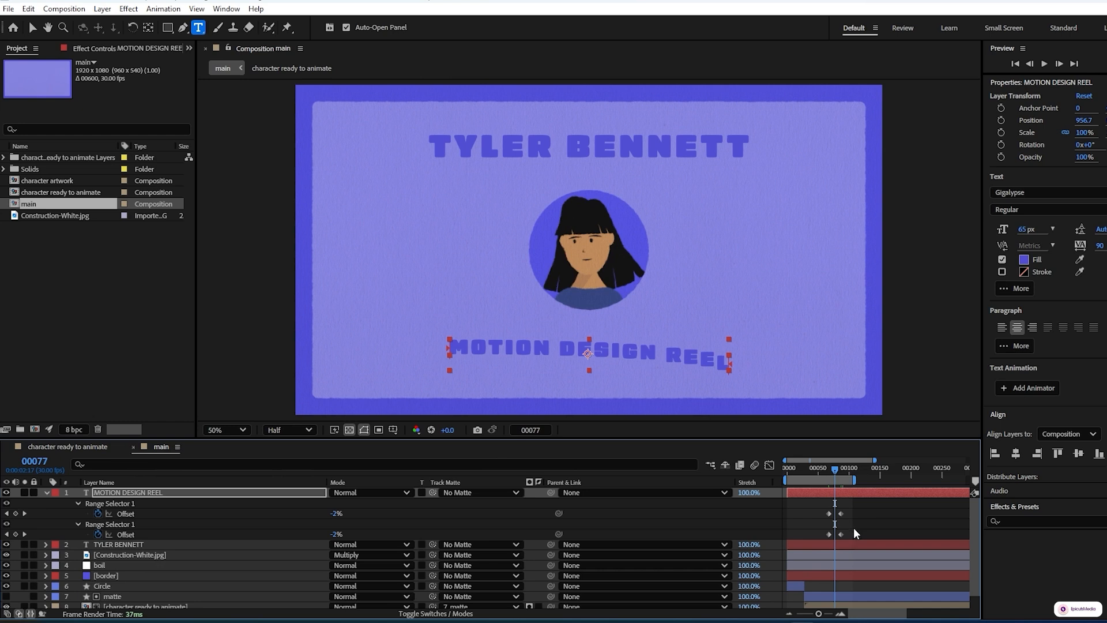
mouse_move(854, 527)
mouse_down()
mouse_move(820, 541)
mouse_move(836, 536)
mouse_up()
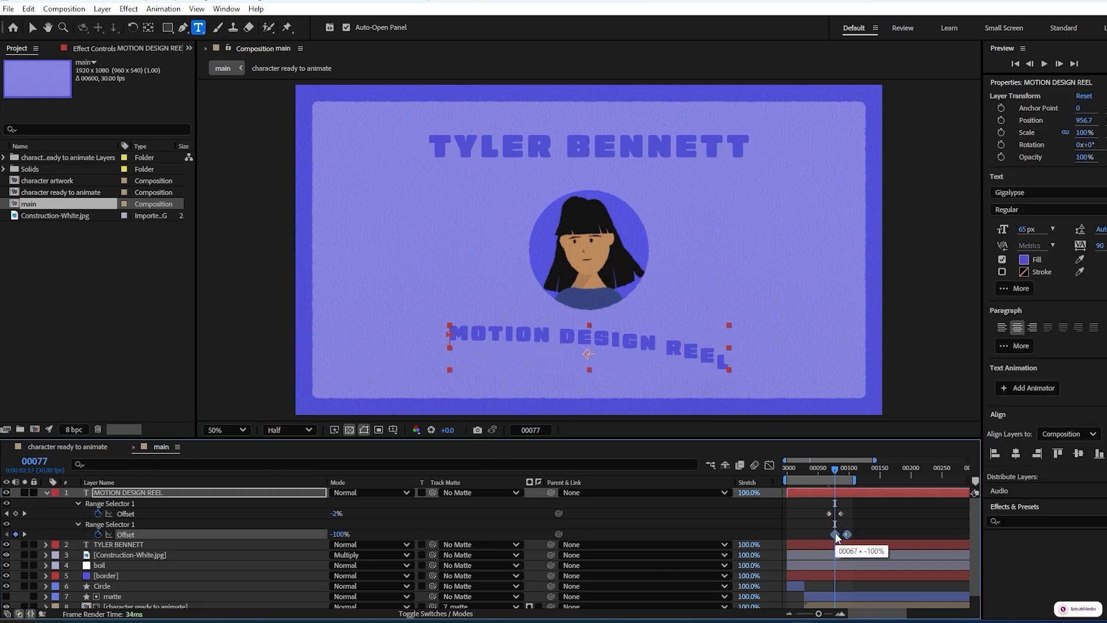
Set the position 2 range selector's Ease High and Ease Low to 60%
click(77, 522)
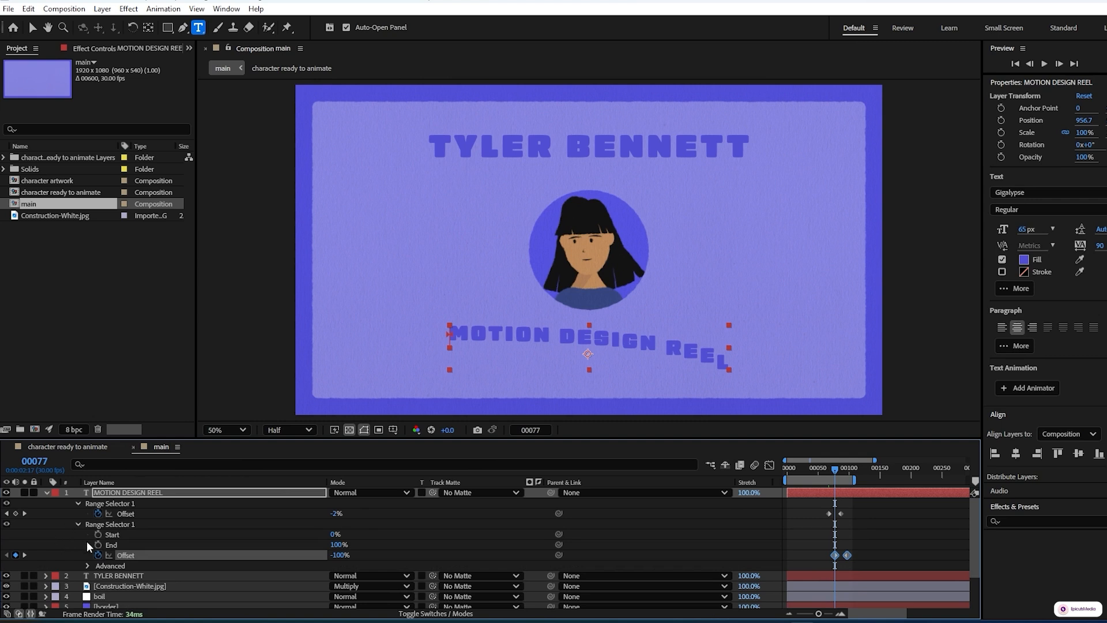
click(88, 564)
scroll(356, 570, down, 3)
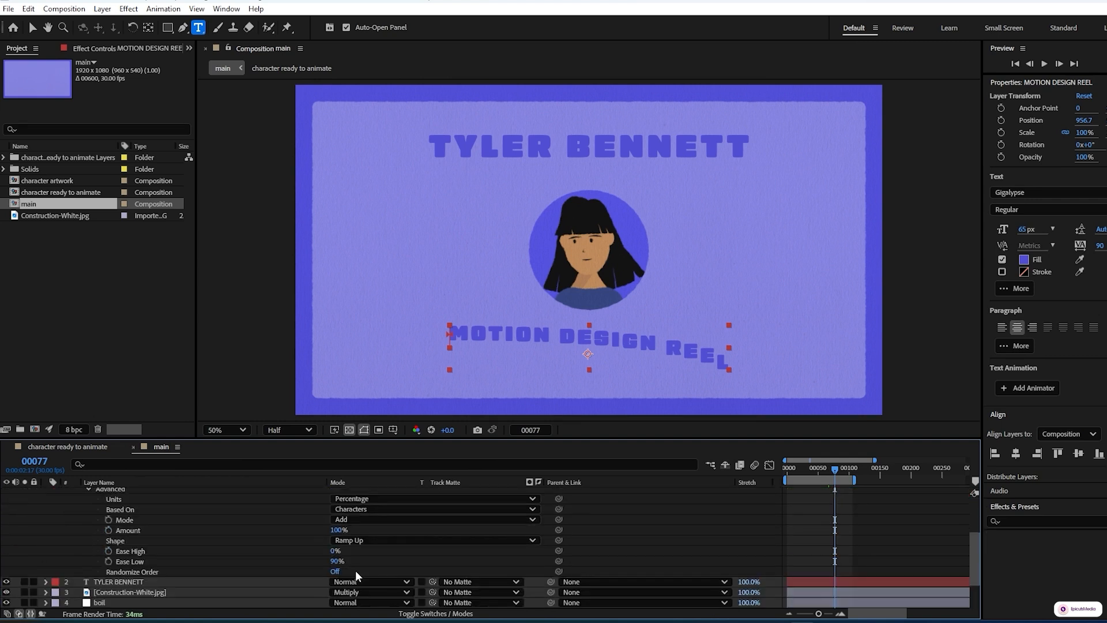
click(336, 551)
text(60)
click(333, 562)
text(60)
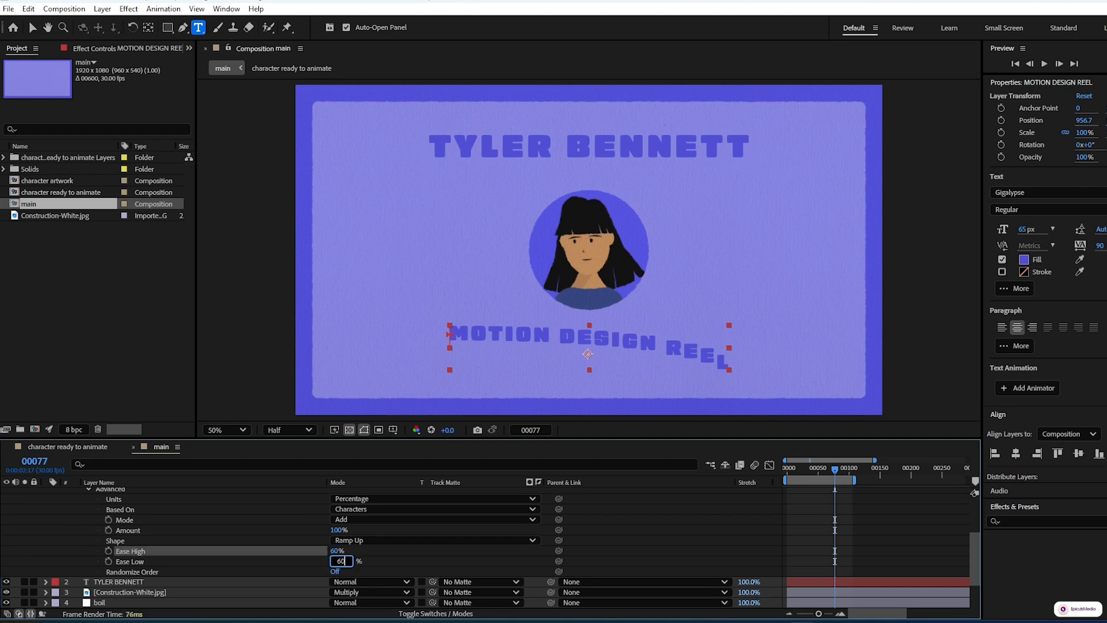
click(385, 564)
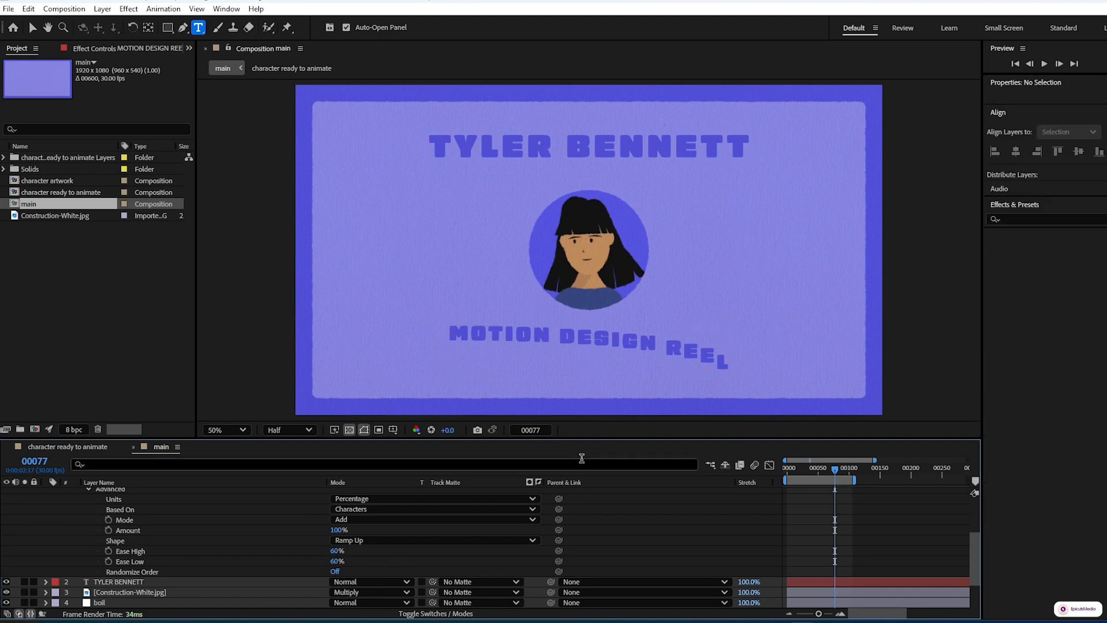
Preview the subtitle animation from around frame 43
click(814, 470)
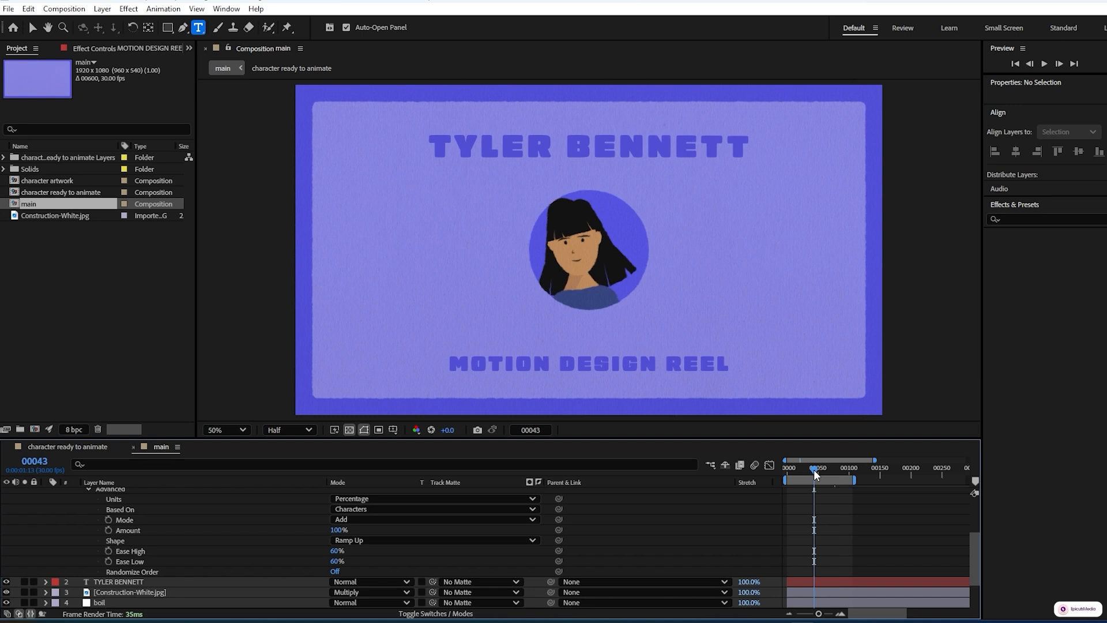
key(space)
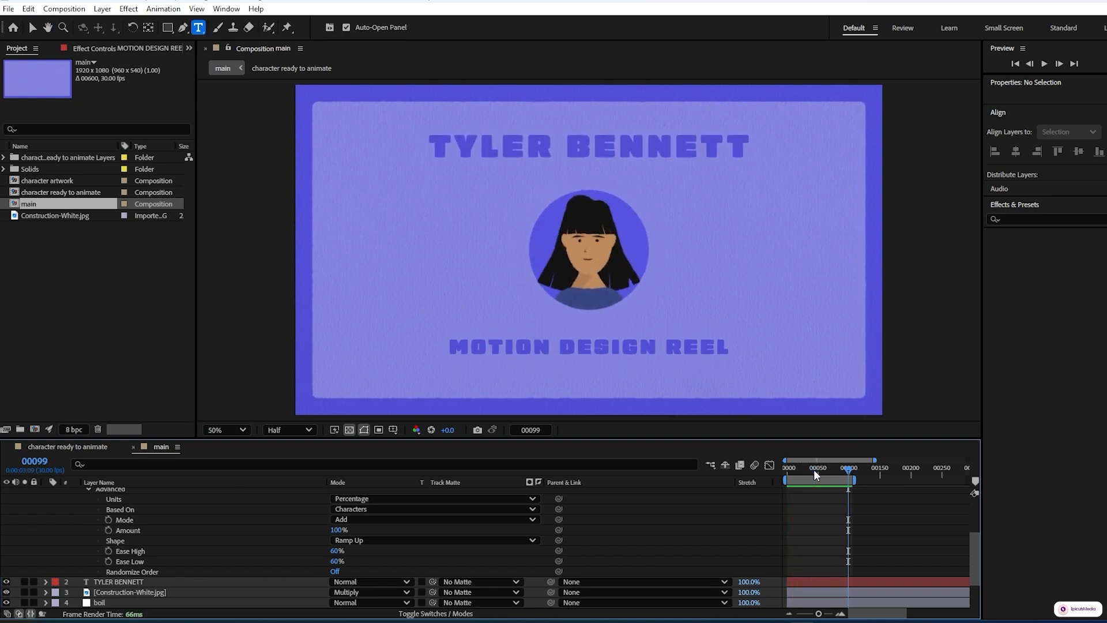
Duplicate the position 2 animator to create position 3 and expand it
scroll(78, 542, up, 3)
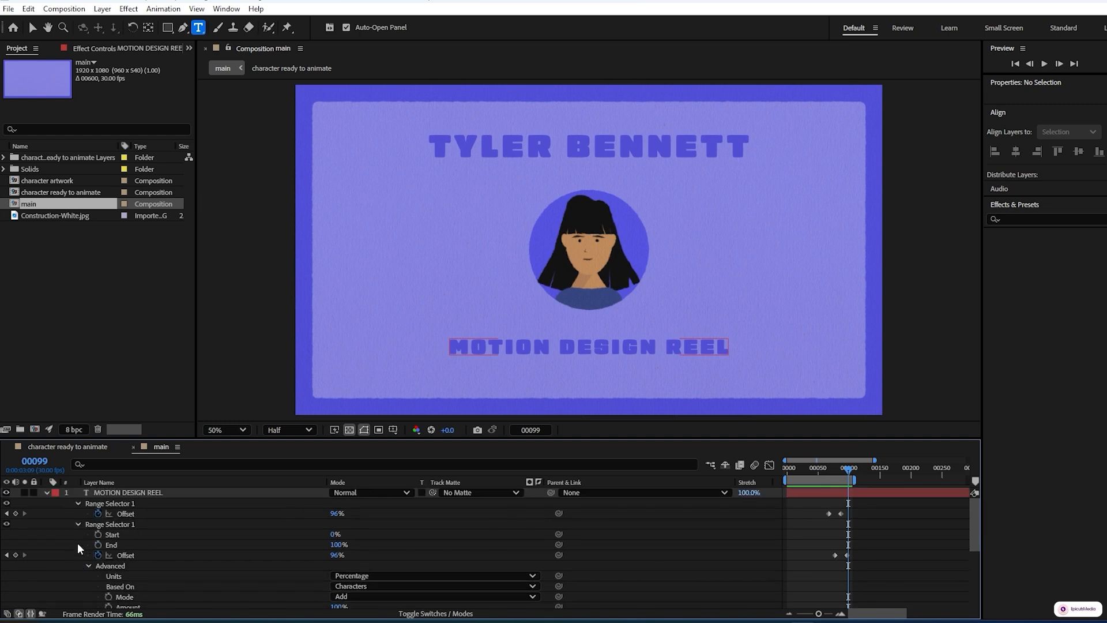
click(45, 493)
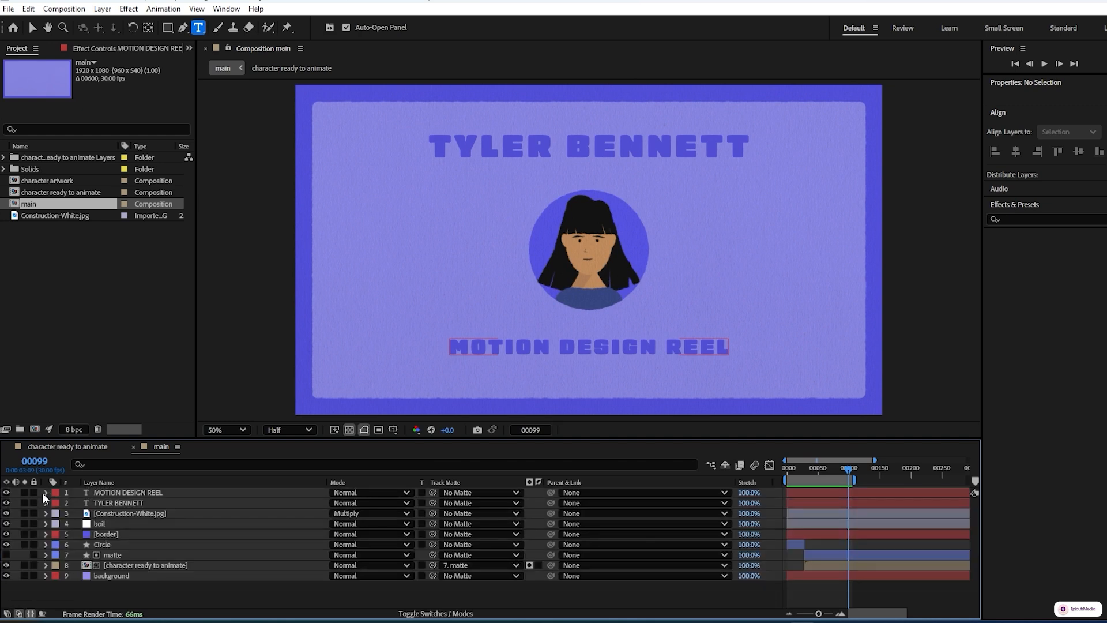
click(45, 492)
scroll(51, 542, down, 1)
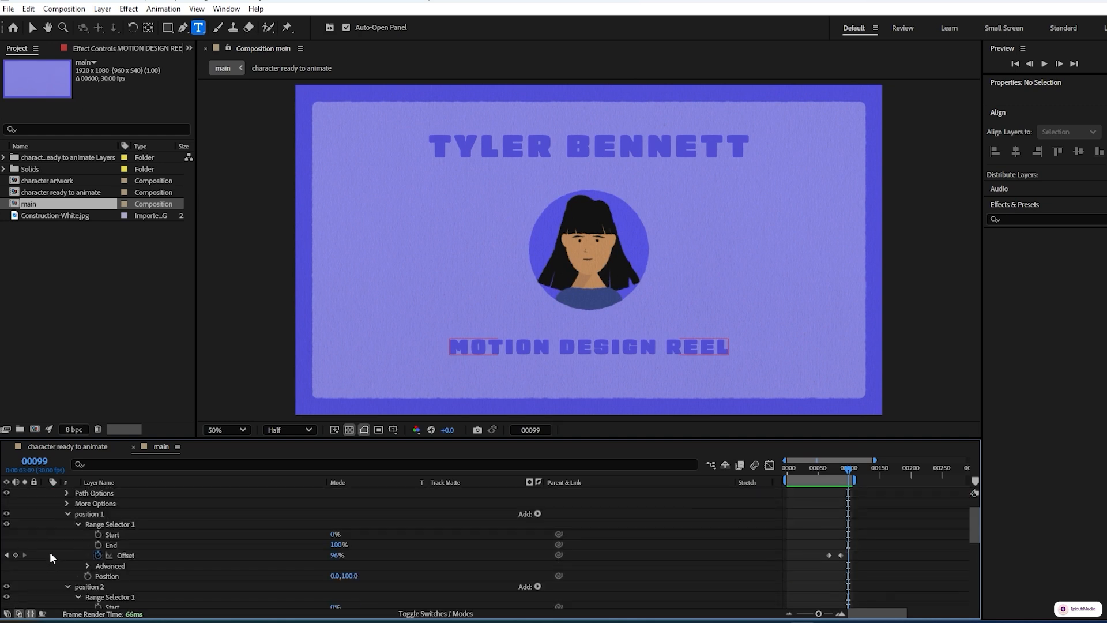
click(66, 514)
click(66, 525)
click(95, 525)
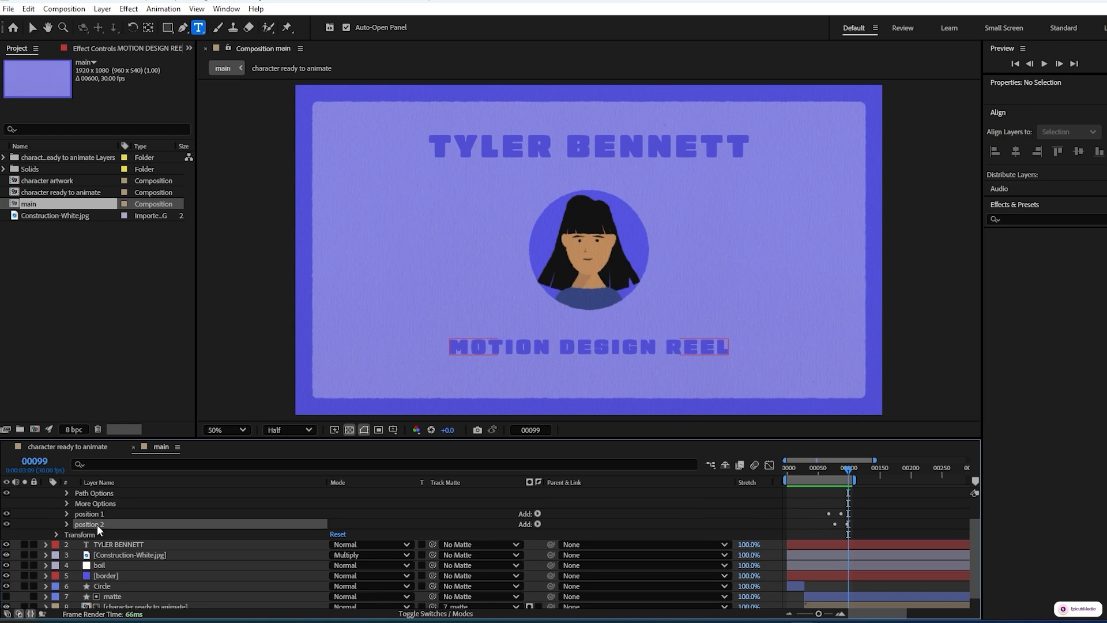
key(ctrl+d)
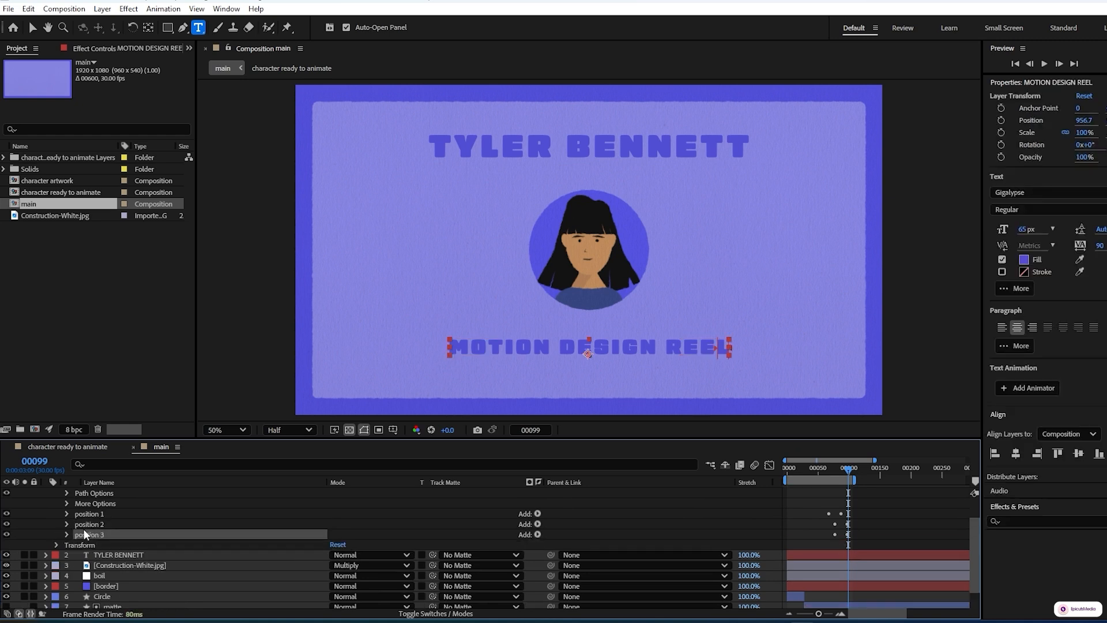
click(67, 534)
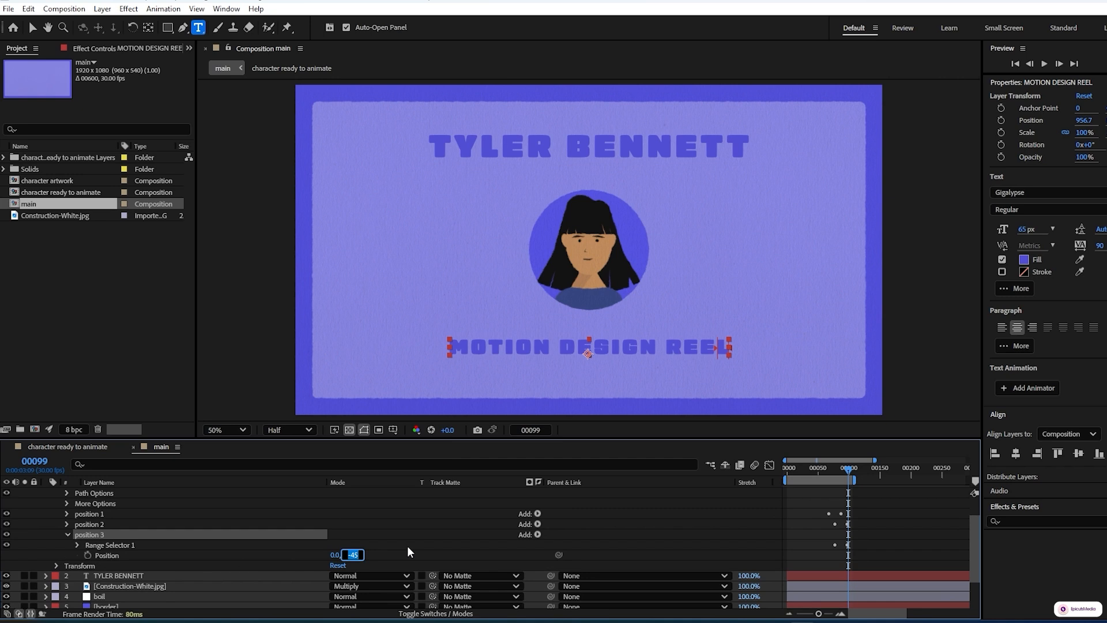
Set the position 3 animator's Position to 0, 20 and its range selector's Ease High and Ease Low to 30%
text(20)
click(414, 546)
click(78, 544)
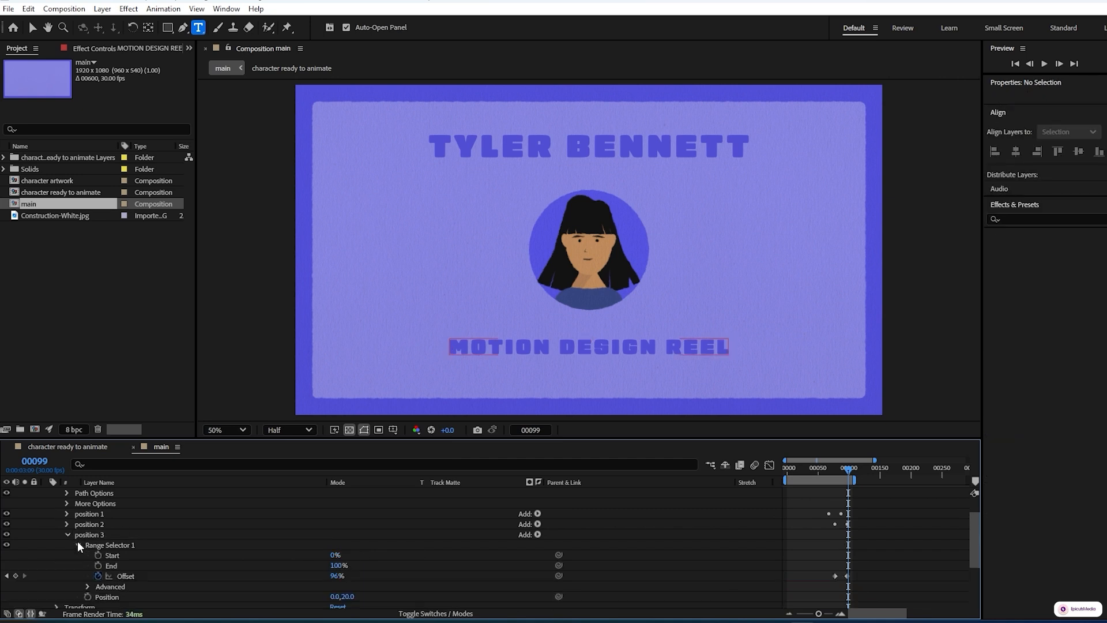
scroll(77, 561, down, 1)
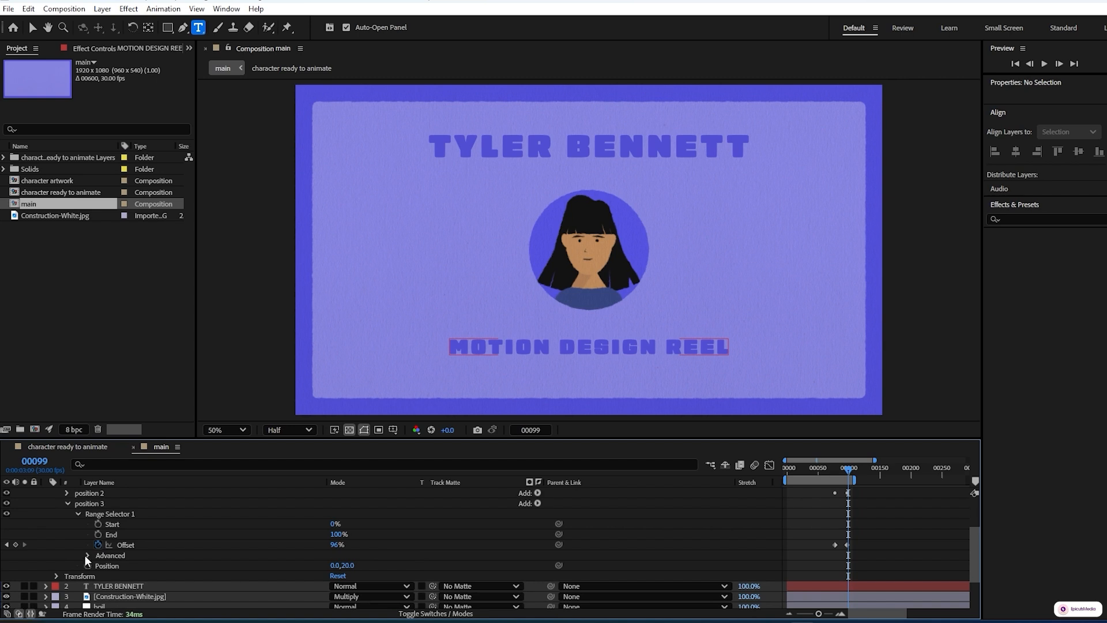
click(89, 555)
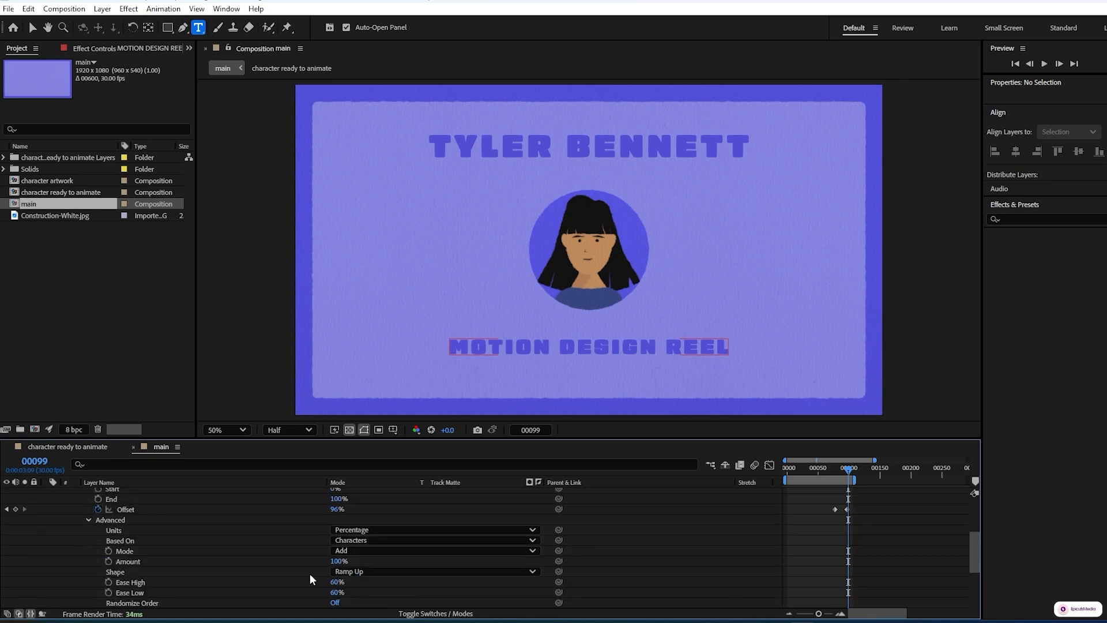
scroll(310, 574, down, 1)
click(338, 551)
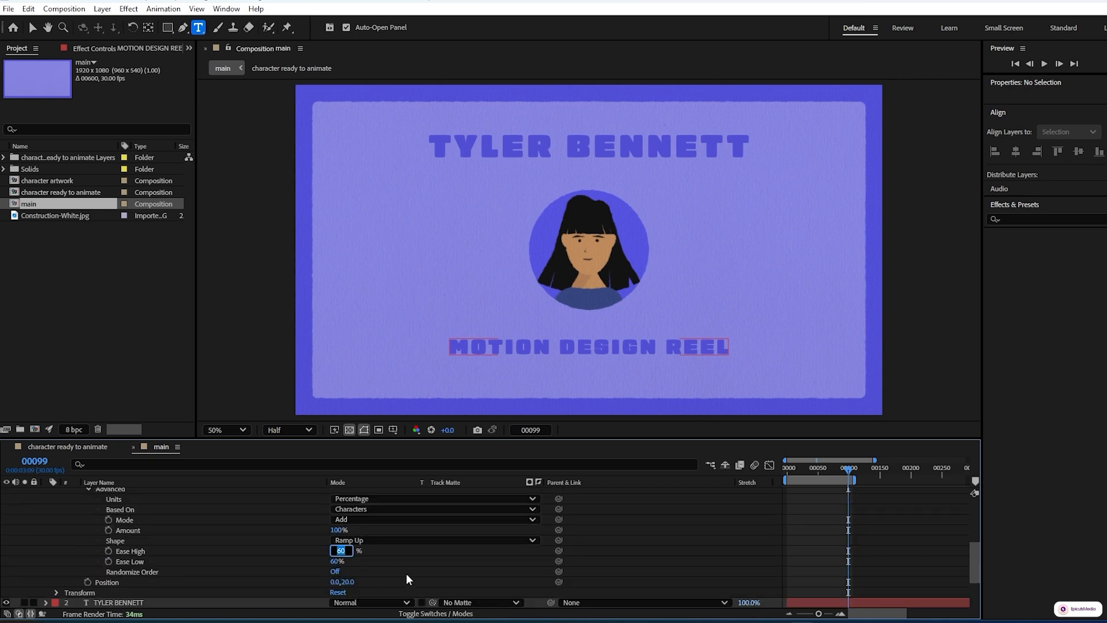
text(30)
click(333, 561)
text(30)
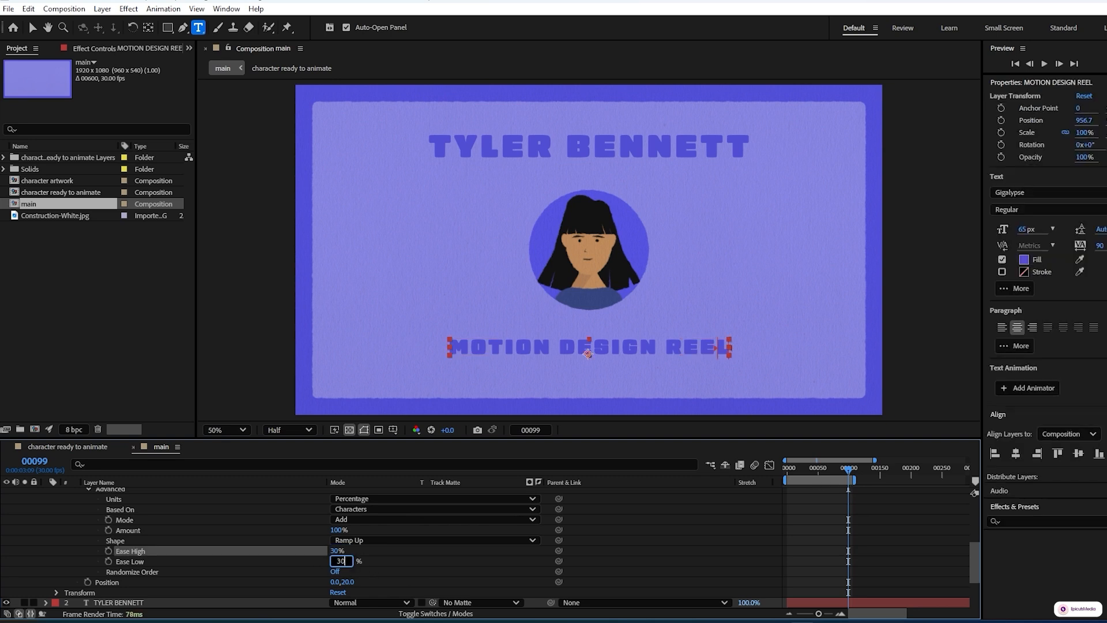
click(386, 573)
Shift the position 3 animator's Offset keyframes to start at frame 82
scroll(56, 553, up, 3)
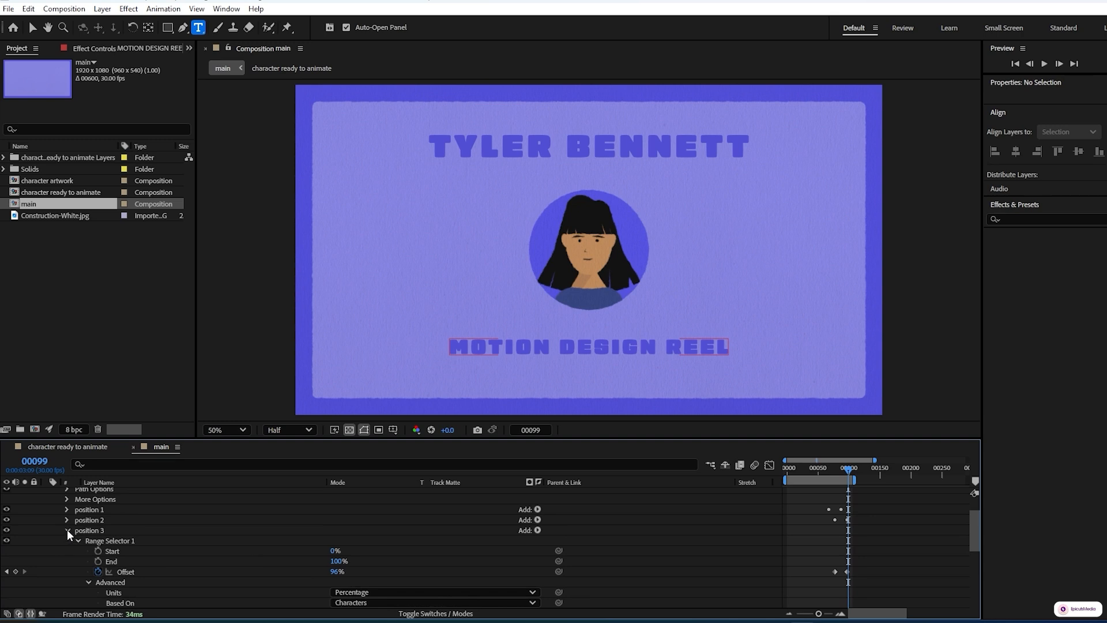
click(68, 530)
click(88, 531)
key(u)
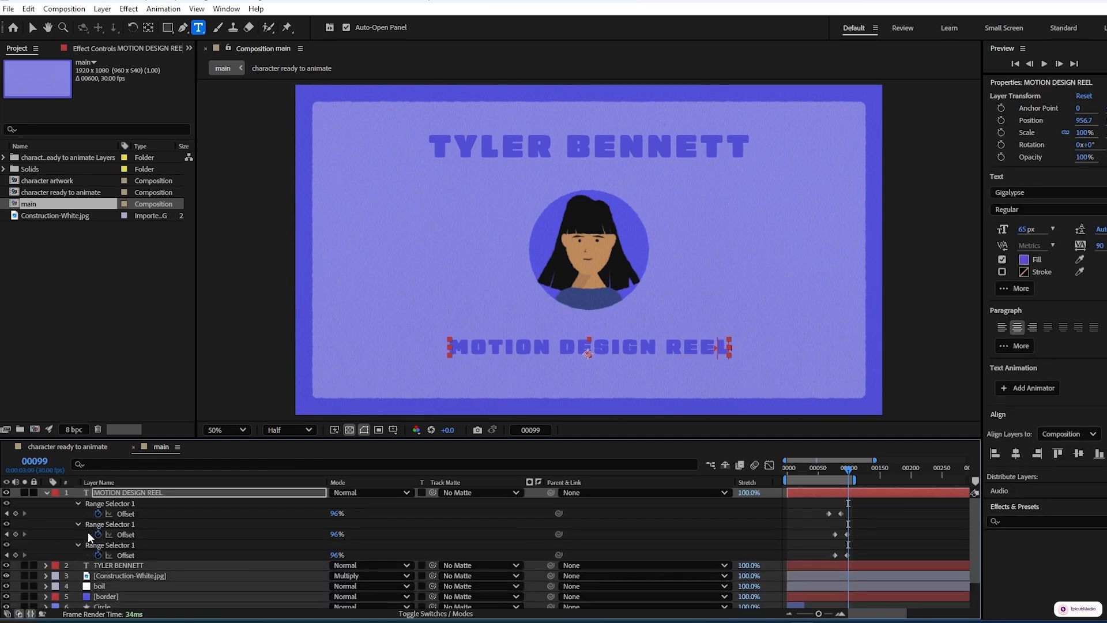
click(7, 534)
key(Page_Down)
key(Page_Down)
key(Page_Down)
key(Page_Down)
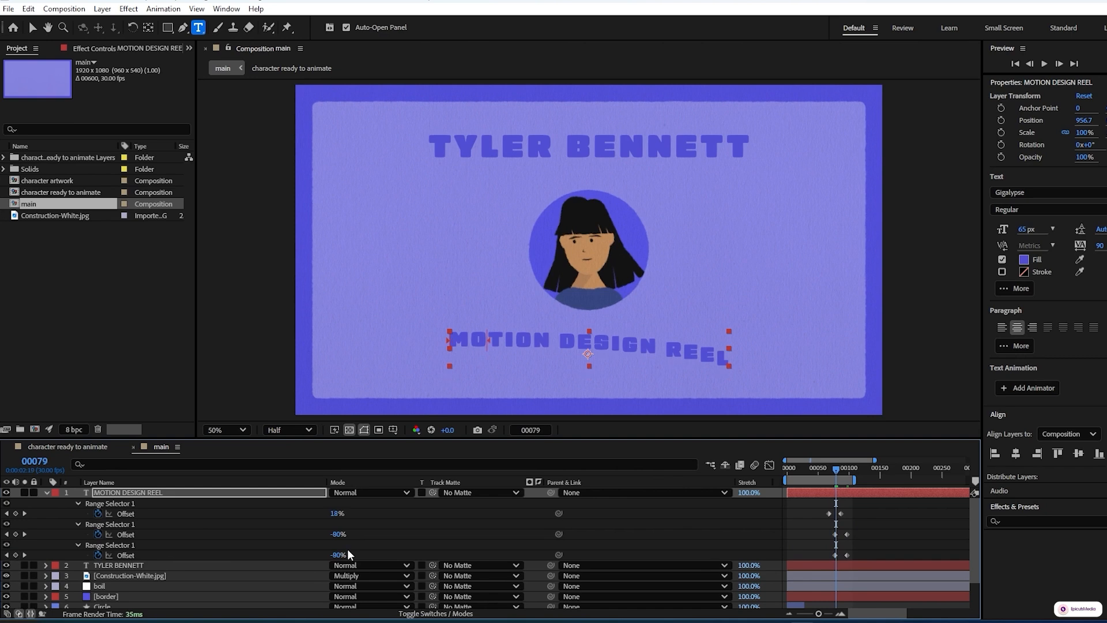
key(Page_Down)
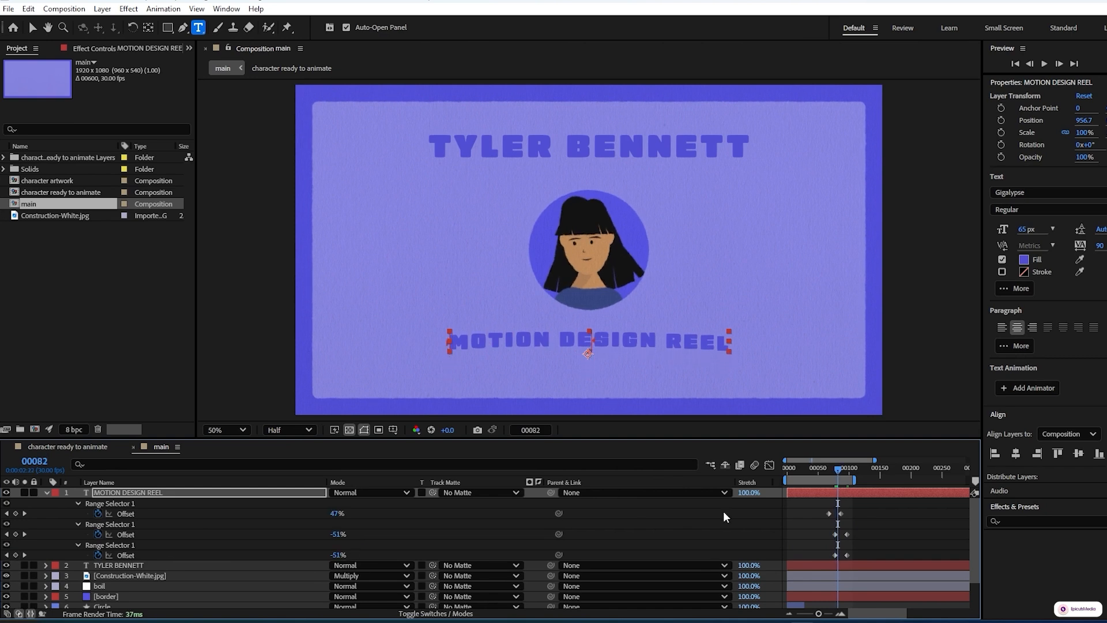
drag(863, 548, 837, 555)
Extend the work area slightly and preview the subtitle animation
drag(857, 479, 865, 479)
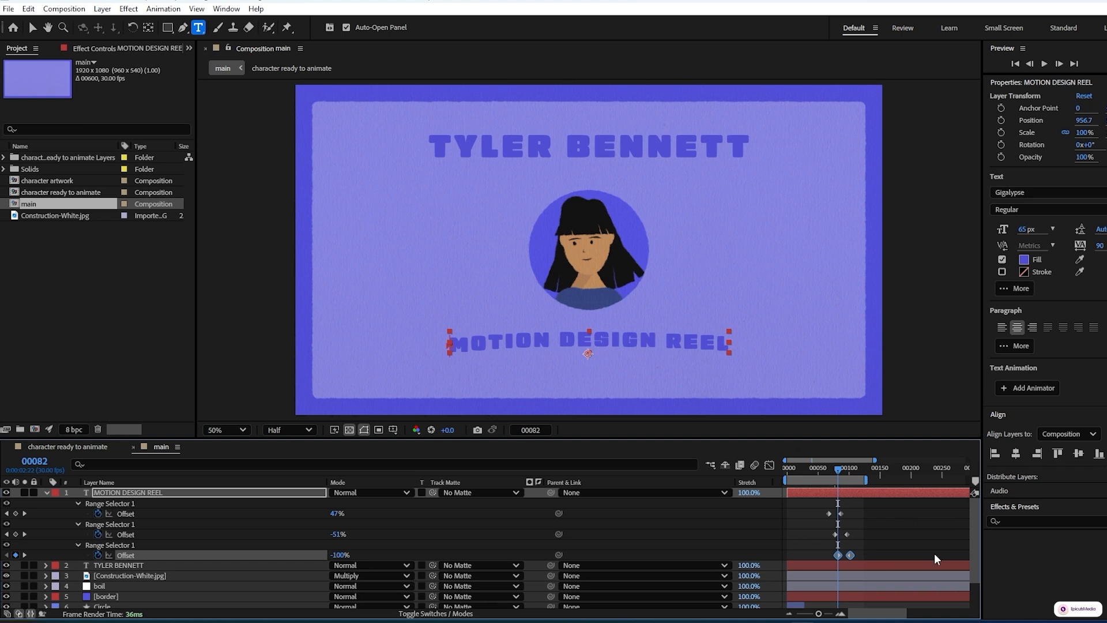
key(space)
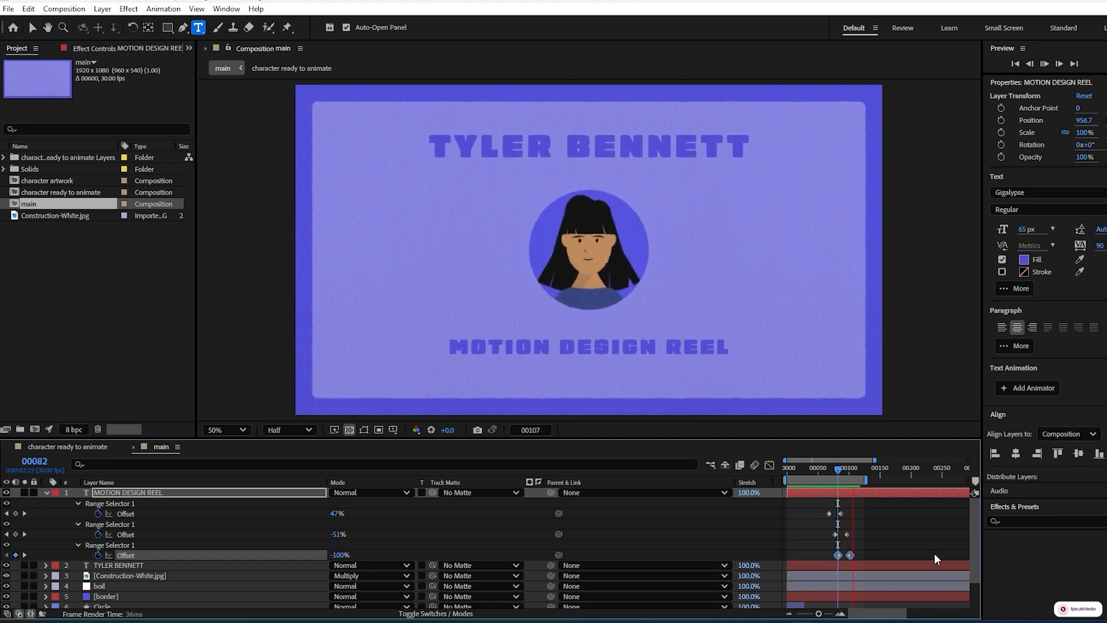
key(space)
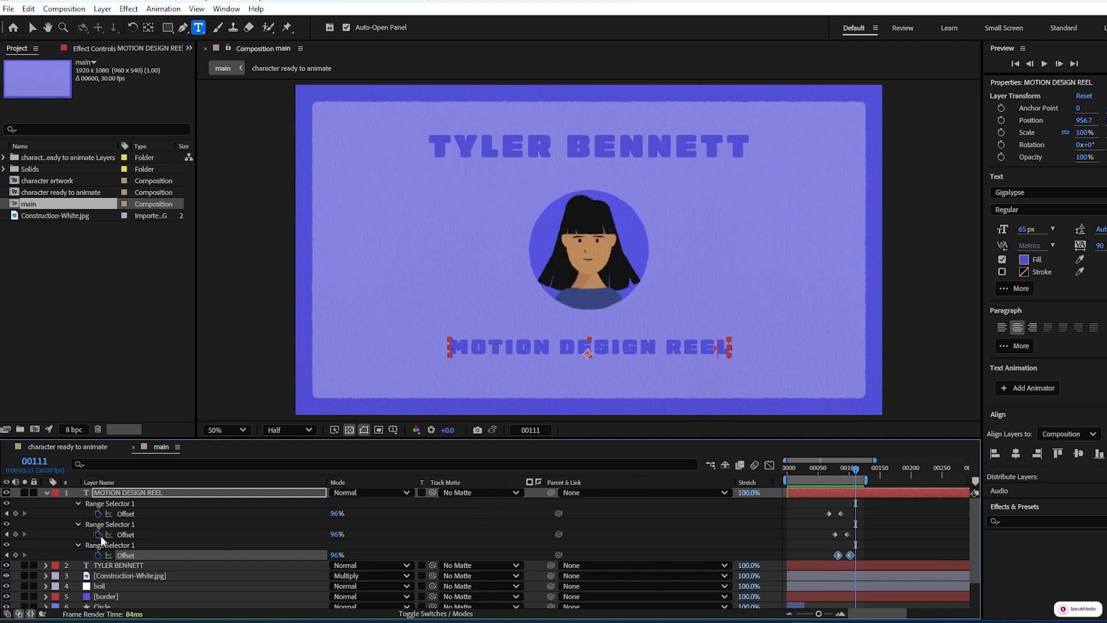
Add an Opacity property to the subtitle's position 1 animator
click(46, 493)
click(46, 493)
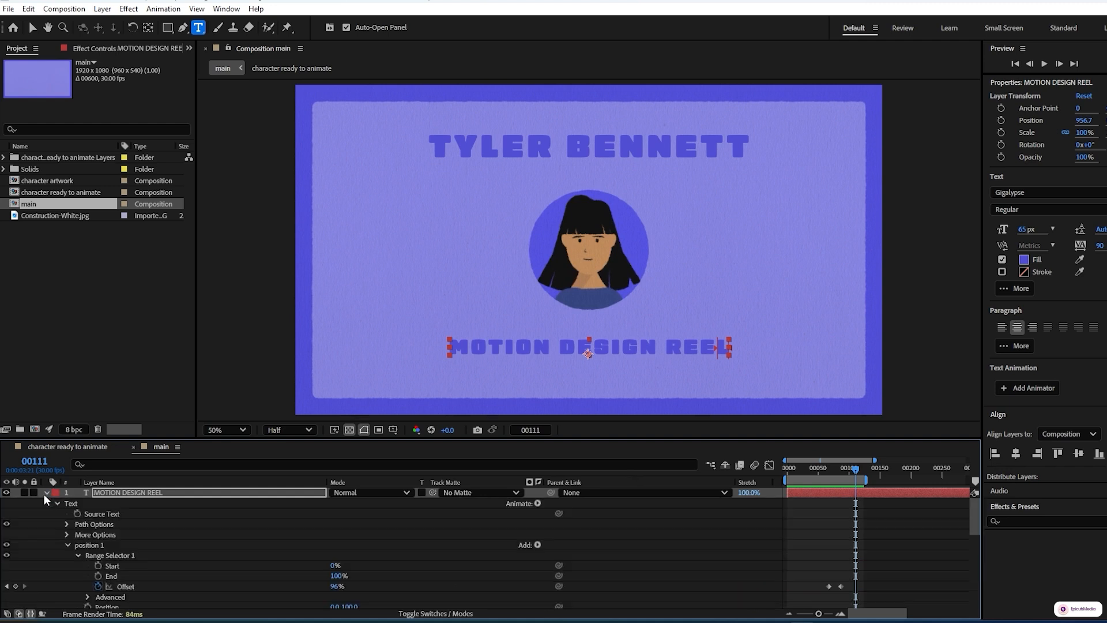
click(65, 545)
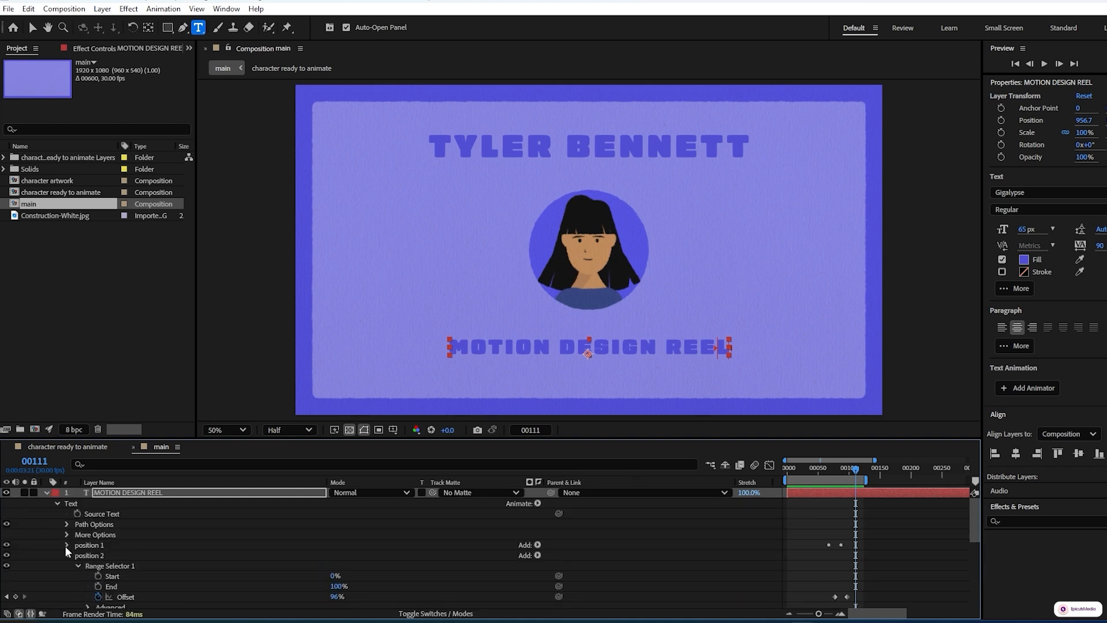
click(67, 555)
click(67, 565)
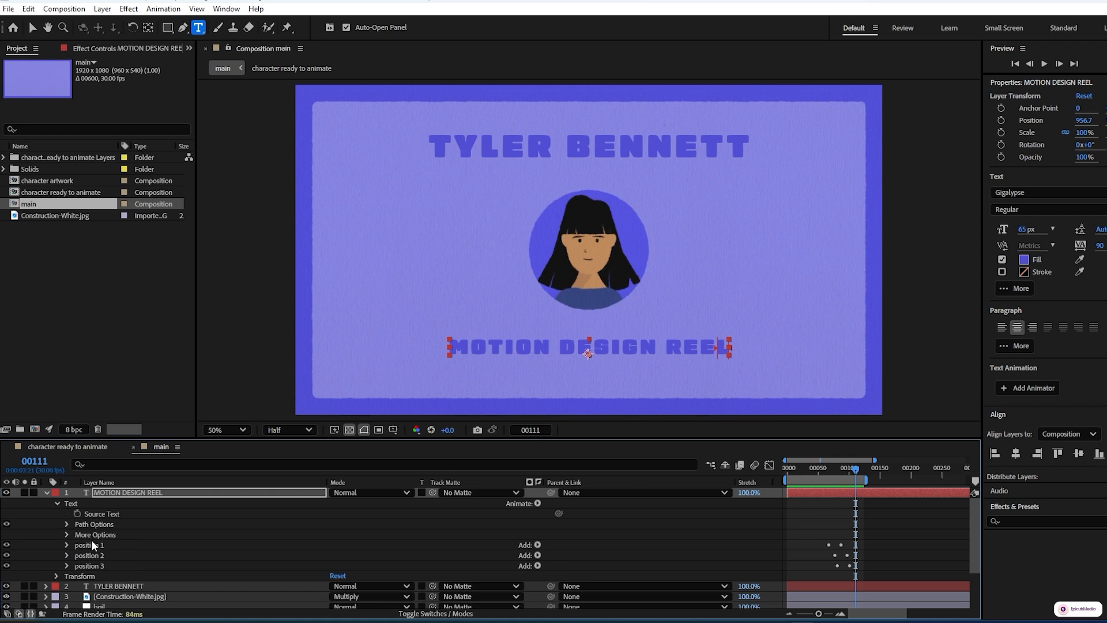
click(90, 545)
click(537, 504)
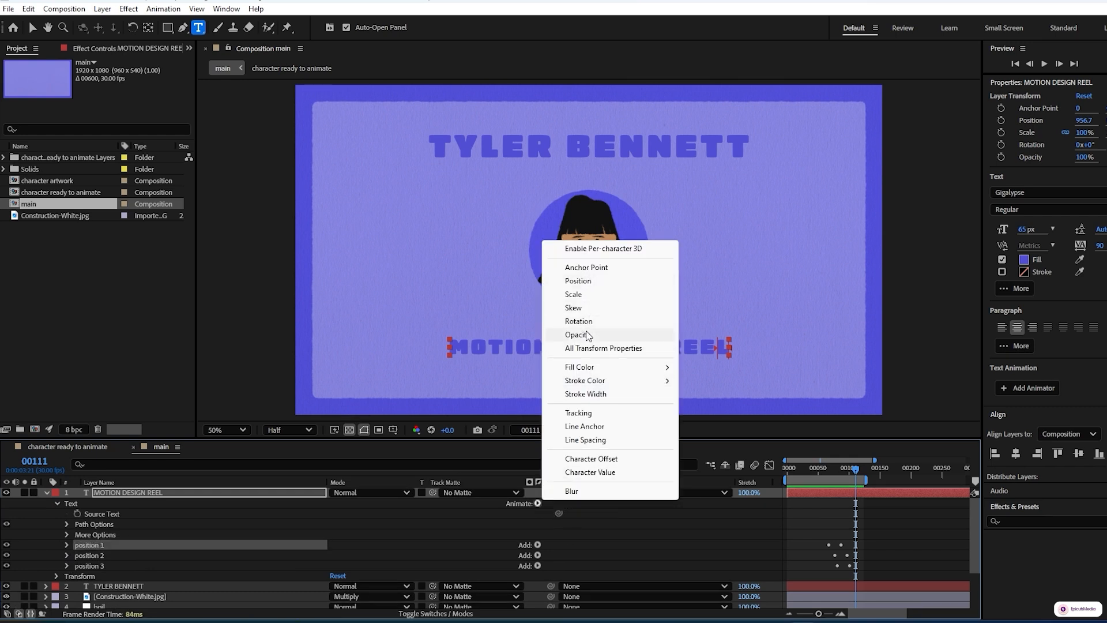
click(578, 334)
Set the position 1 animator's Opacity to 0% at frame 56 and preview the result
drag(853, 468, 818, 477)
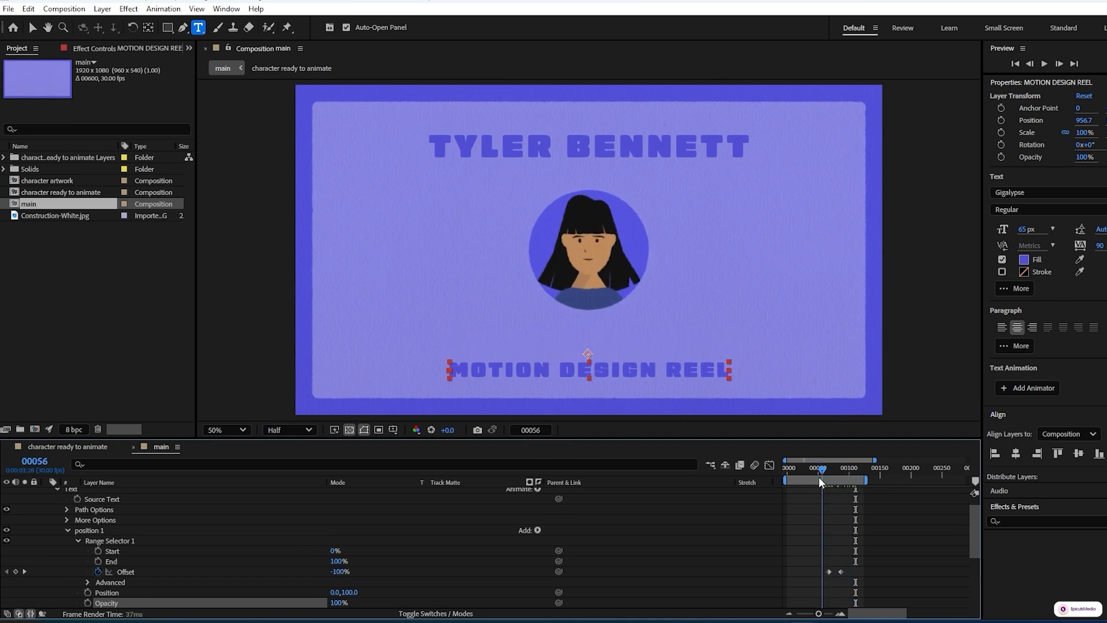
click(338, 602)
scroll(404, 542, down, 1)
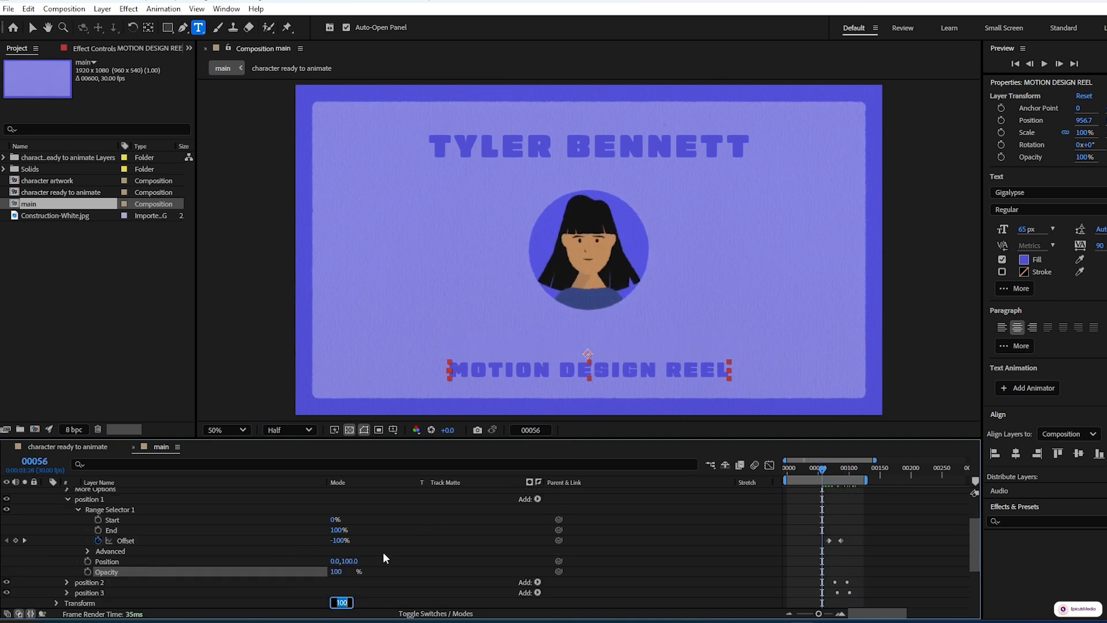
scroll(384, 554, up, 1)
text(0)
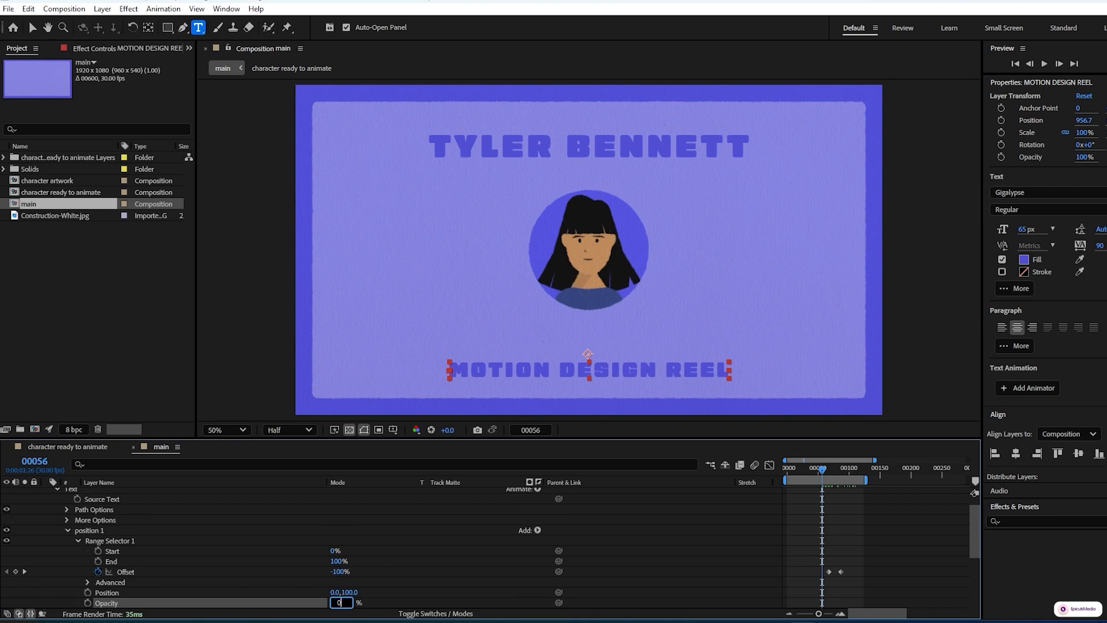
key(Return)
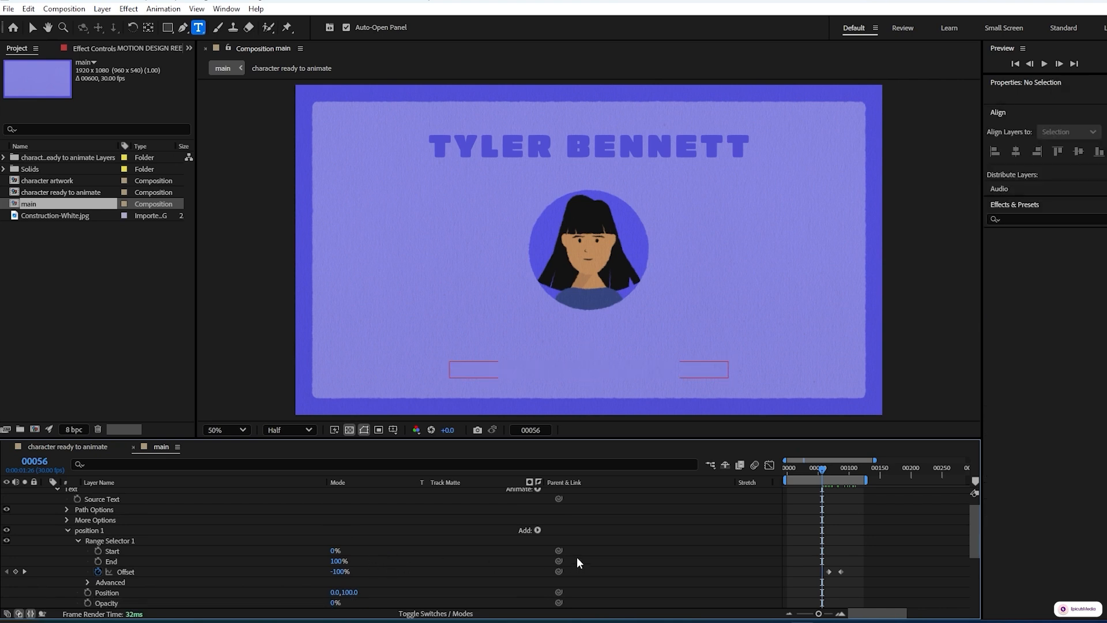
key(space)
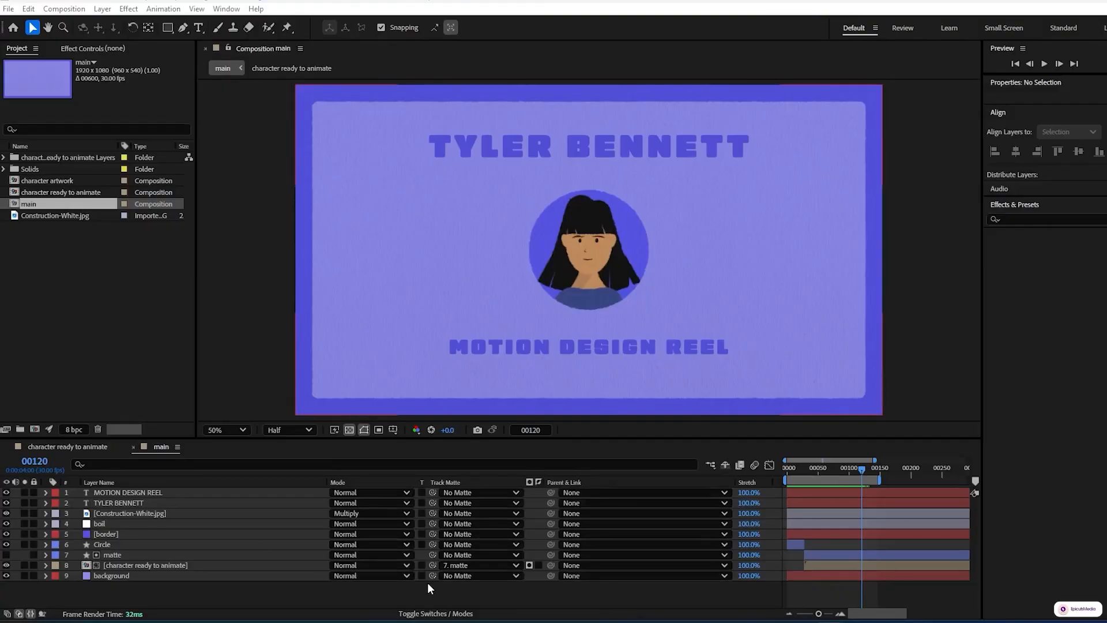
click(427, 583)
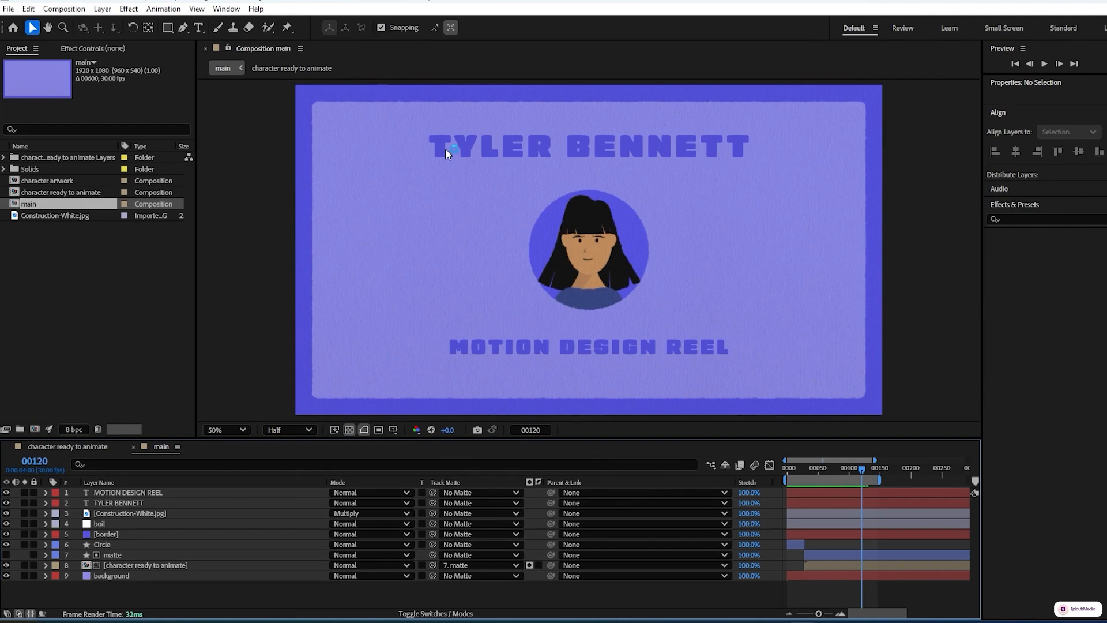
click(138, 491)
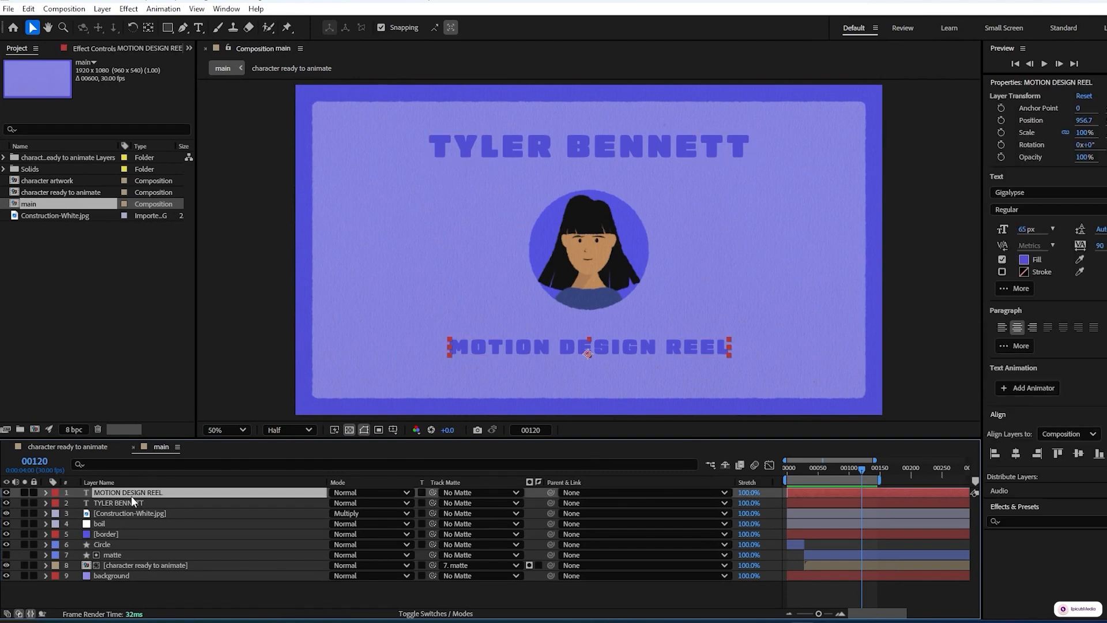
shift+click(131, 500)
drag(132, 500, 159, 537)
Set the work area to end at frame 120
click(866, 454)
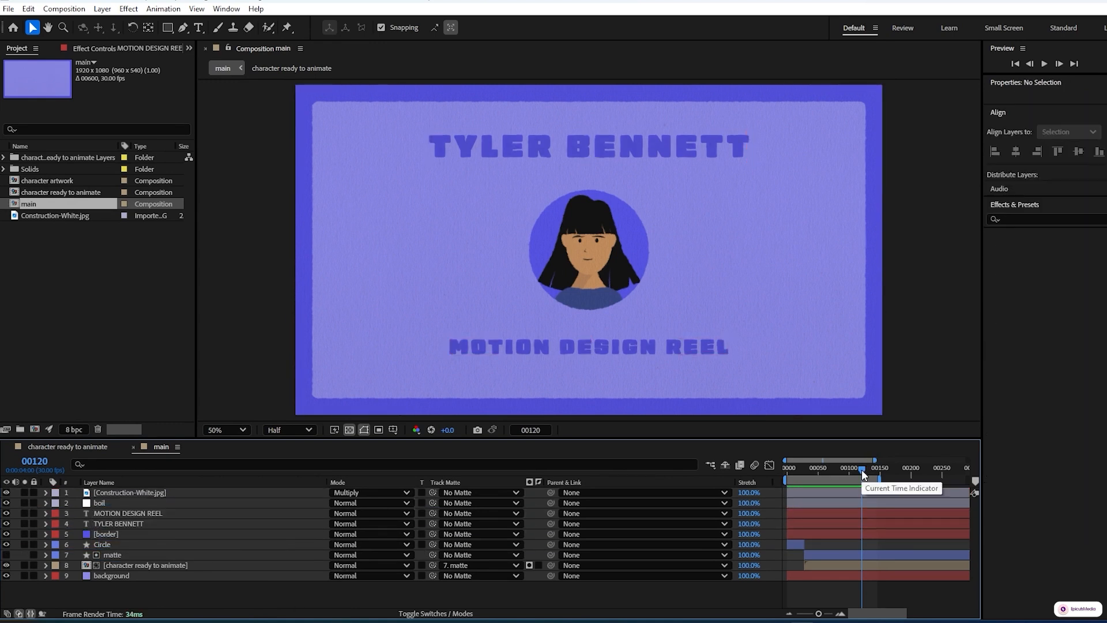
key(n)
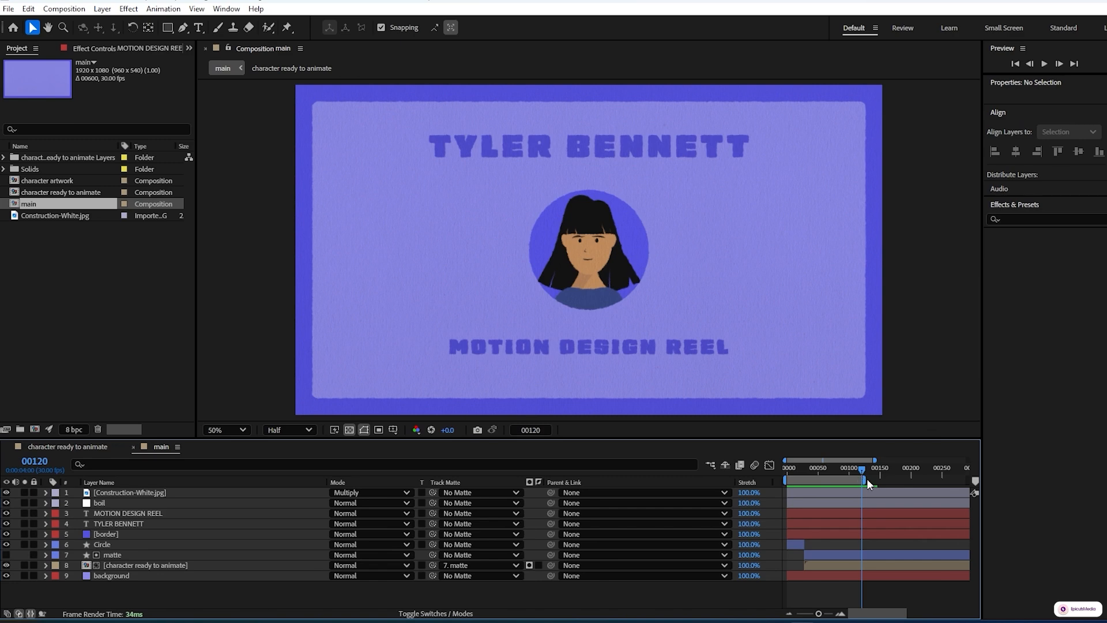
drag(861, 479, 879, 479)
key(n)
Add the main composition to the Adobe Media Encoder queue
click(9, 9)
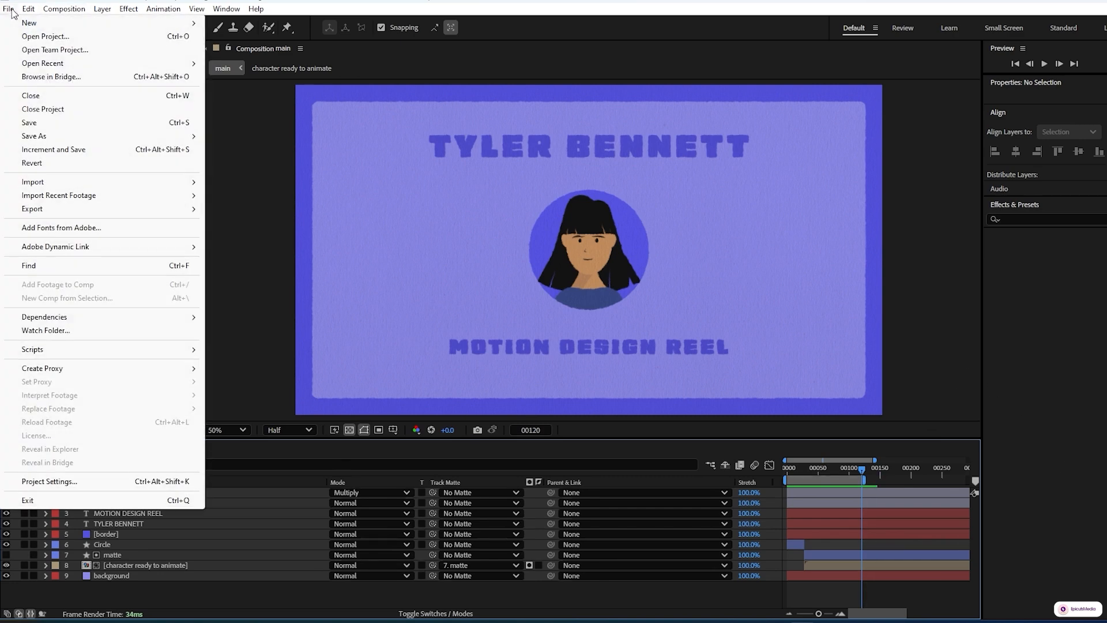
mouse_move(161, 211)
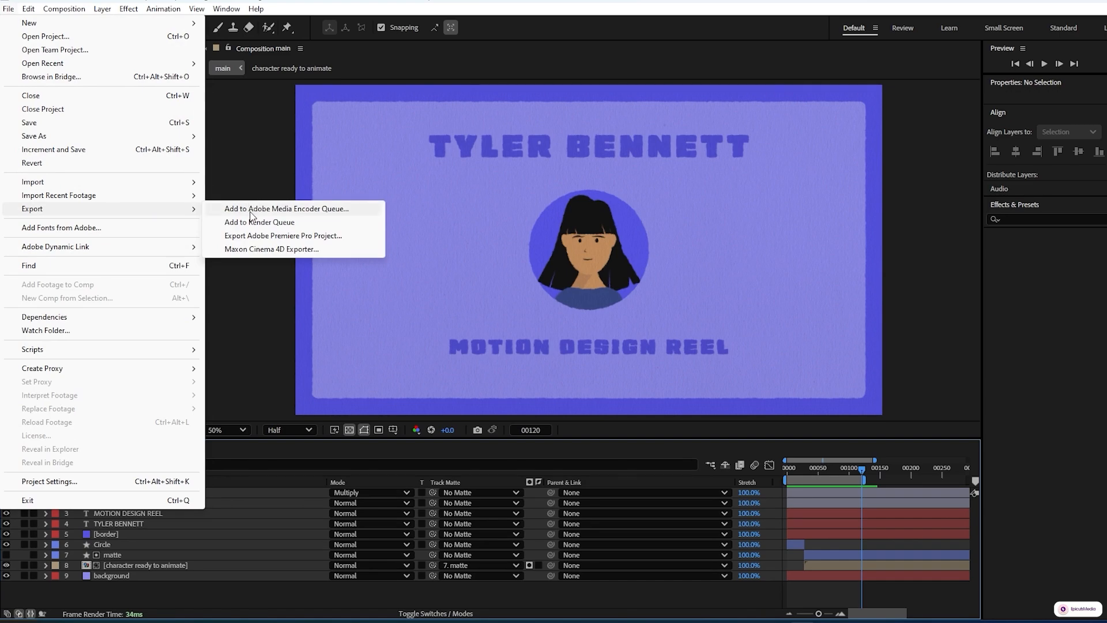
click(250, 210)
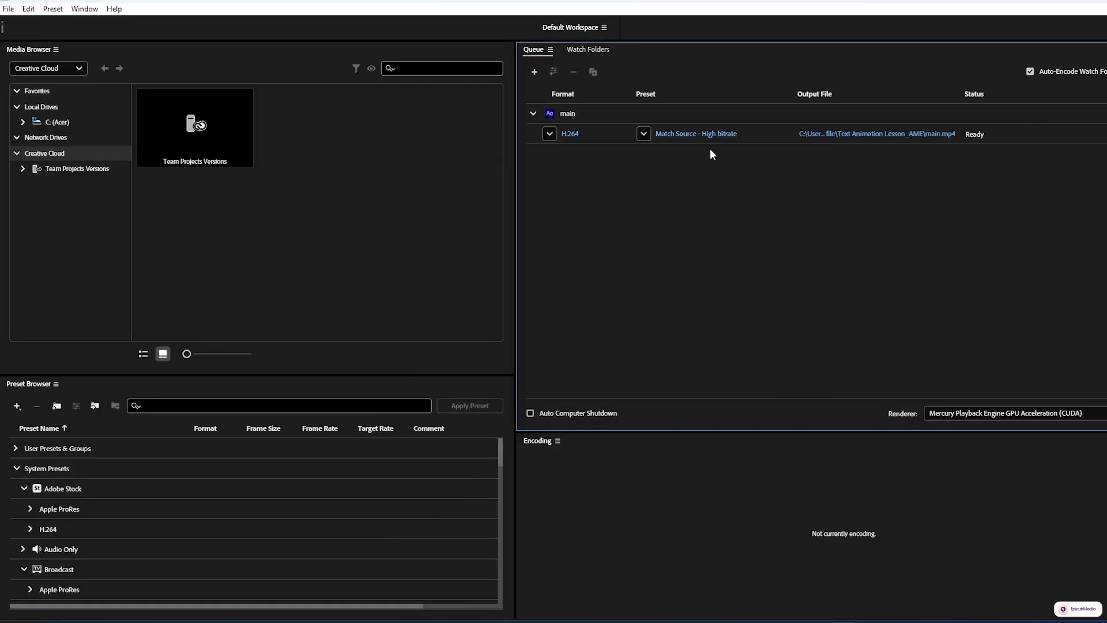
Switch to Media Encoder and set the queued item's preset to YouTube 1080p Full HD
click(712, 133)
click(974, 133)
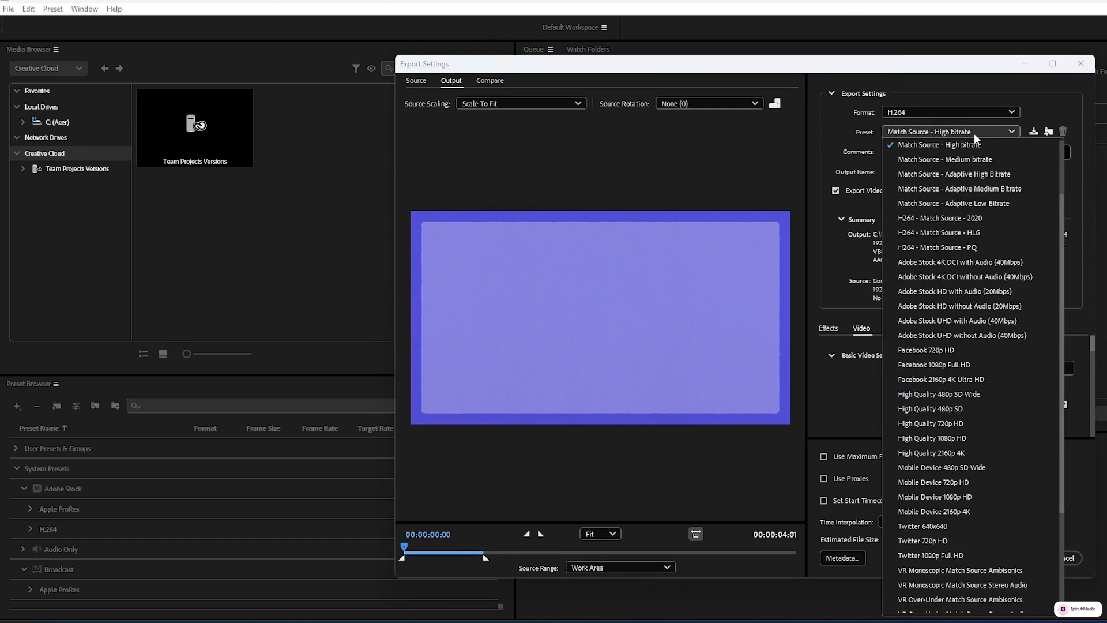
scroll(981, 442, down, 1)
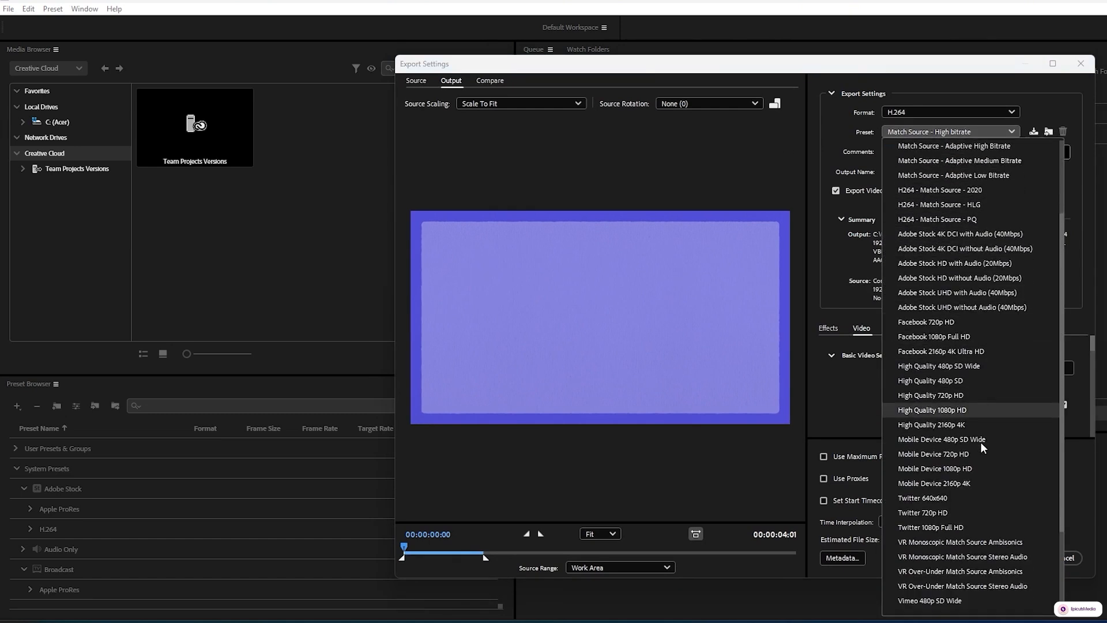
scroll(981, 442, down, 4)
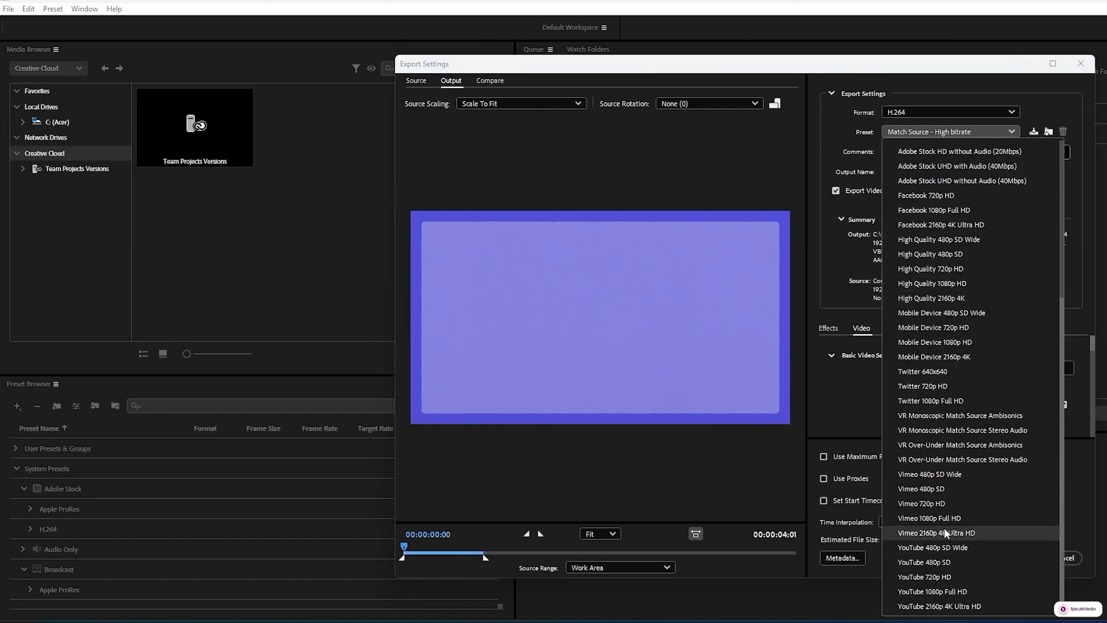
click(943, 593)
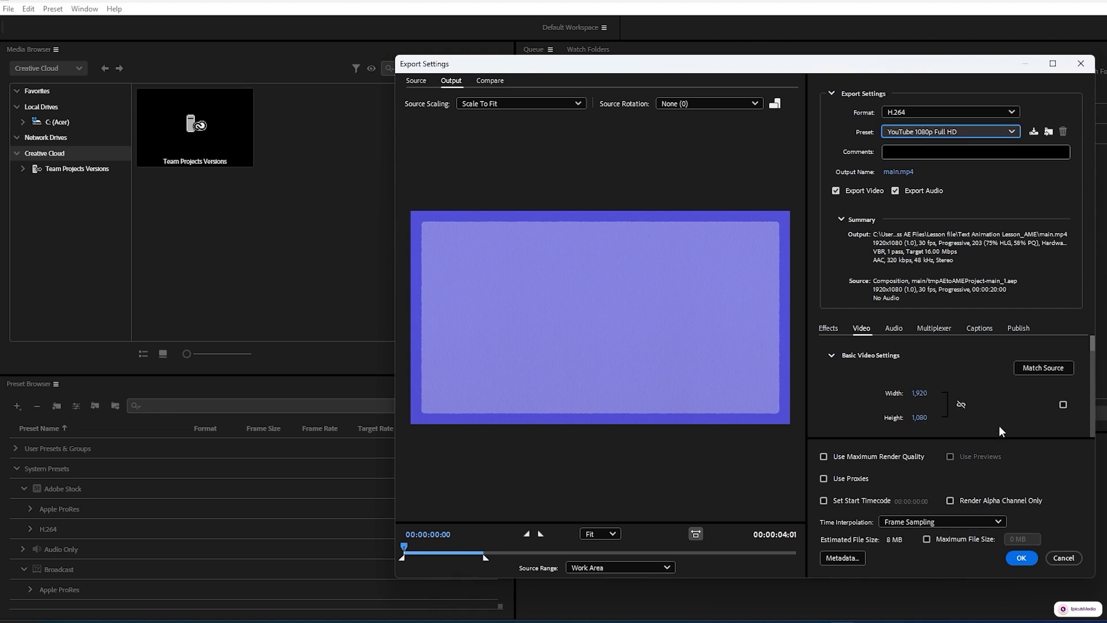
Name the output file Intro Animation, confirm the export settings, and start encoding the queue
click(897, 172)
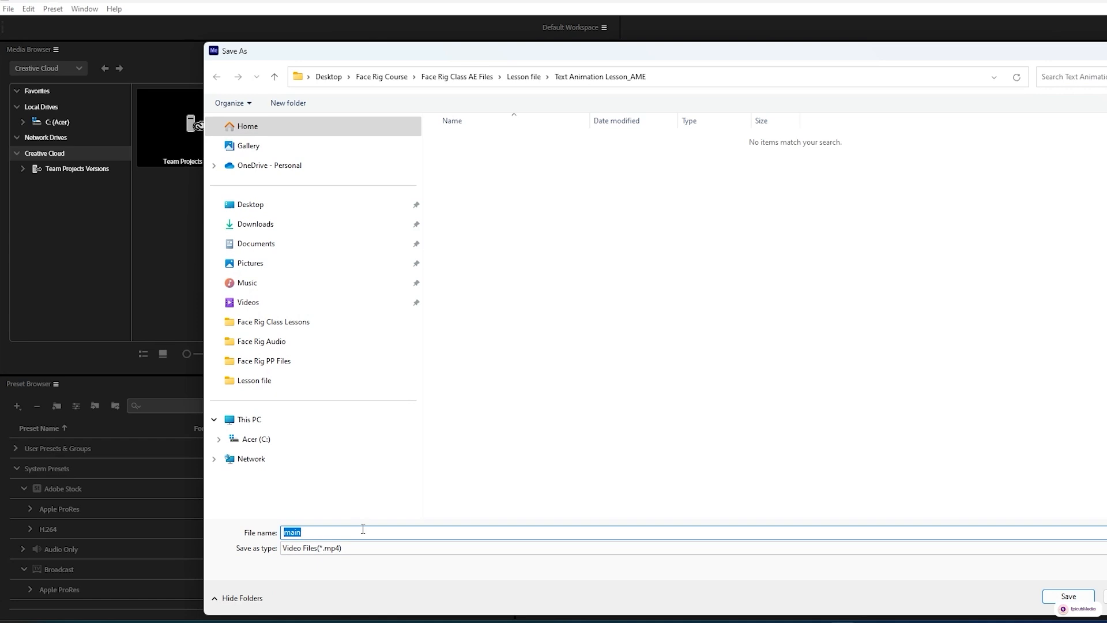
text(Intro Animation)
click(1068, 596)
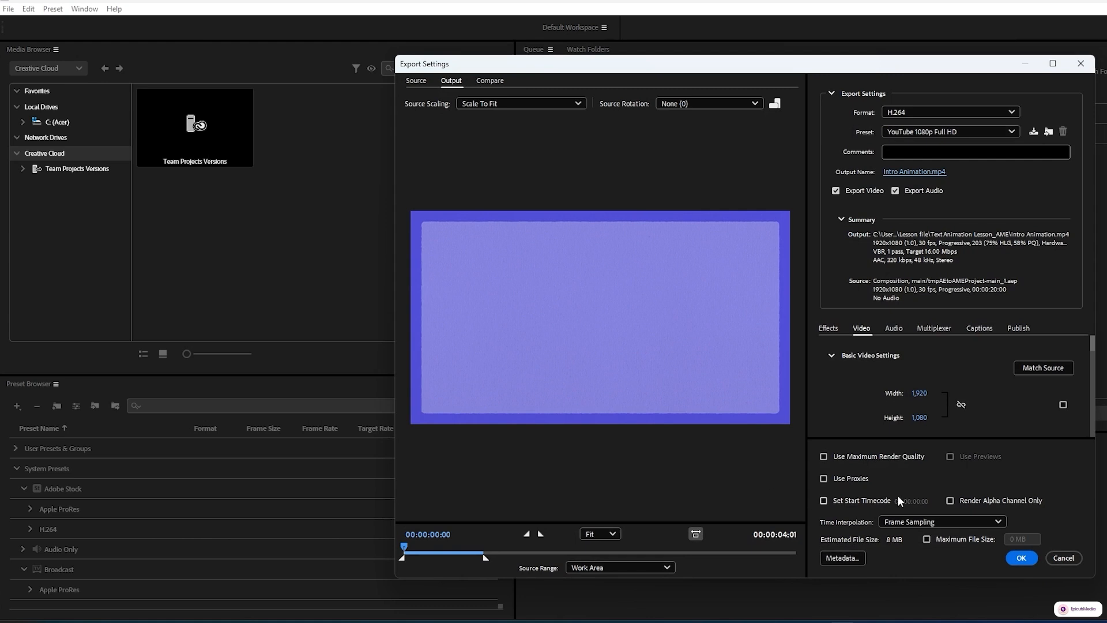
click(1021, 558)
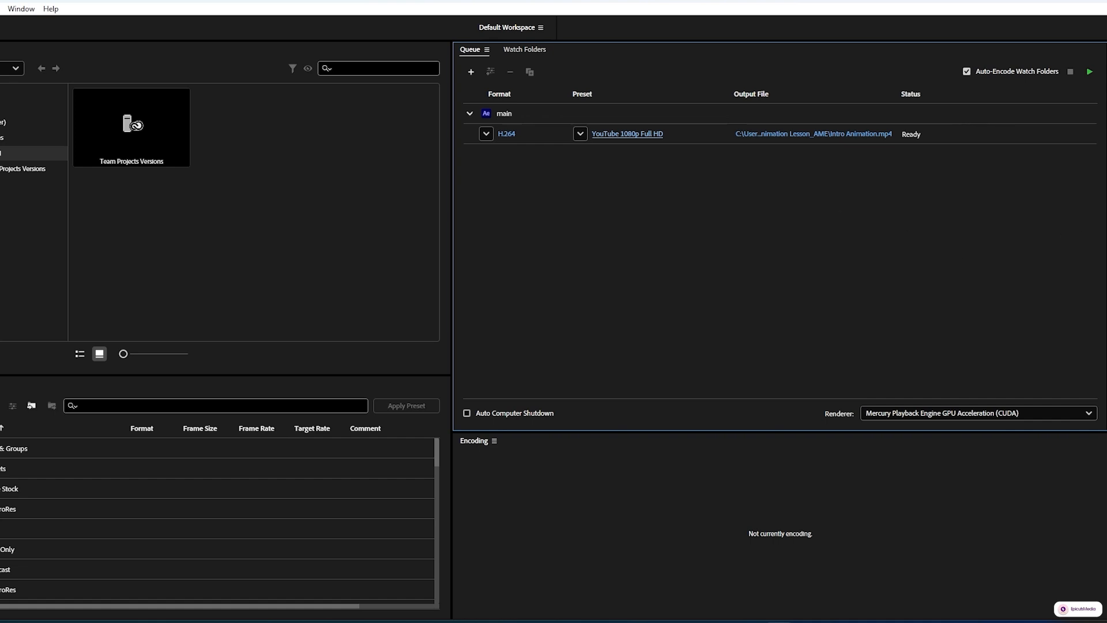
click(1090, 71)
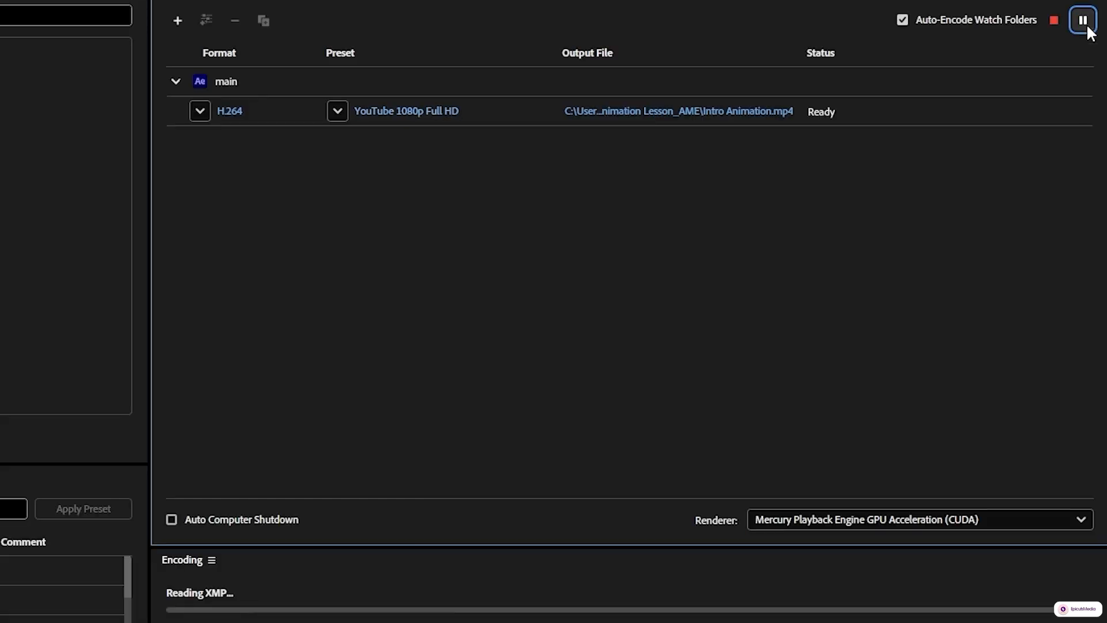